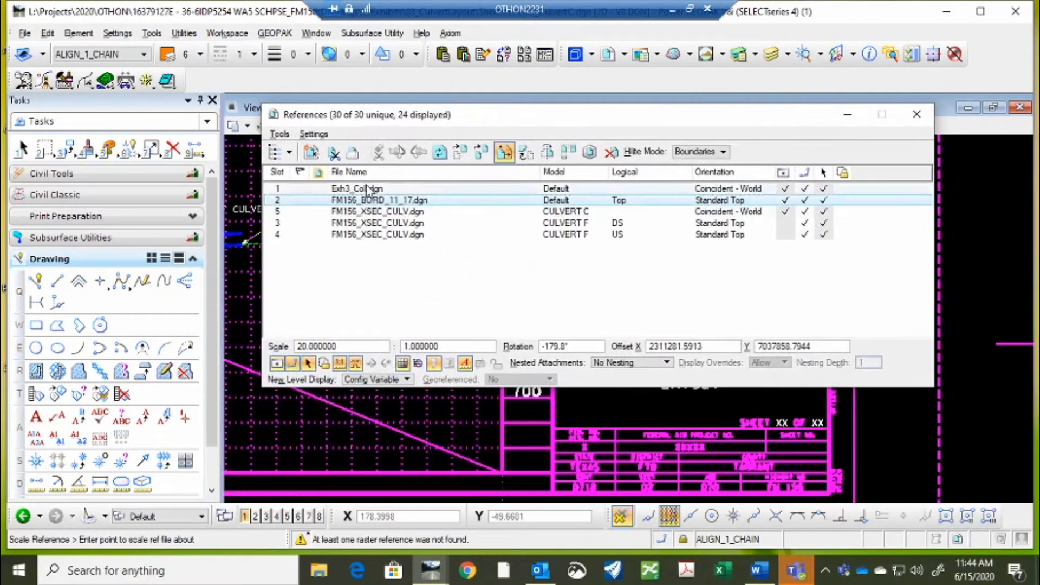
- Set both the X and Y offsets of the Exh3_Coll.dgn reference to 0
click(368, 189)
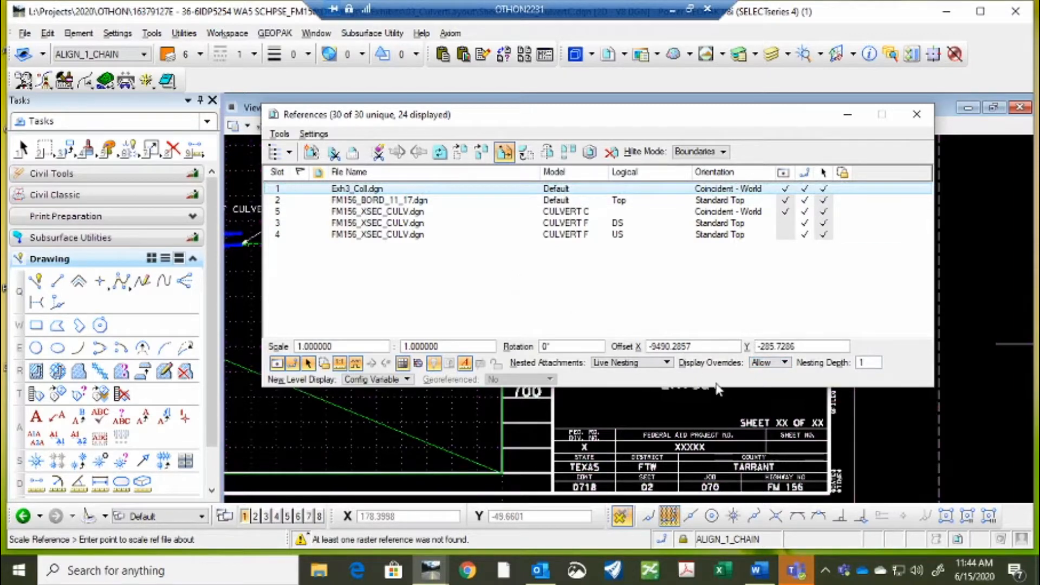
click(672, 346)
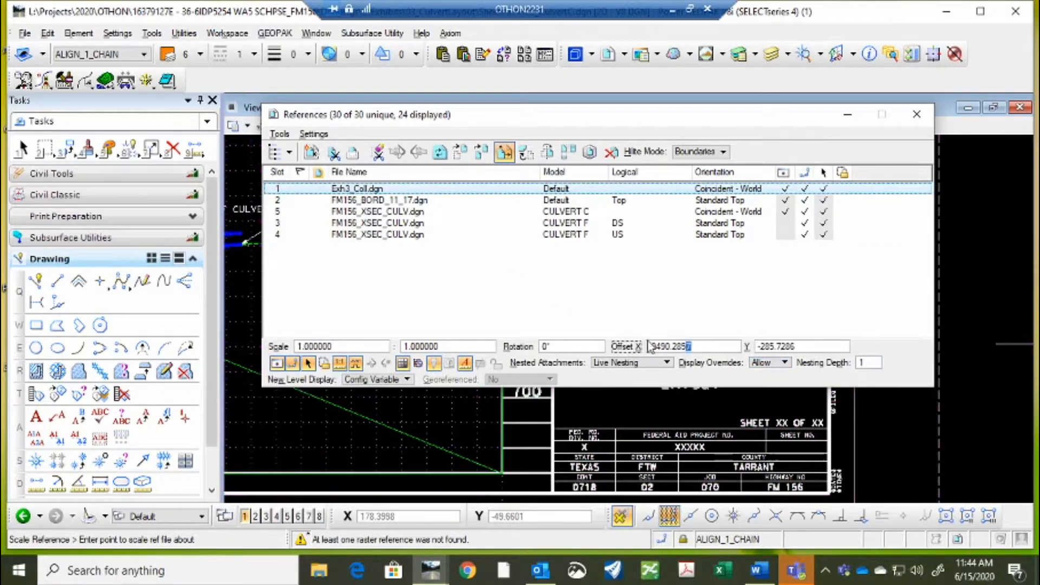
drag(650, 346, 635, 350)
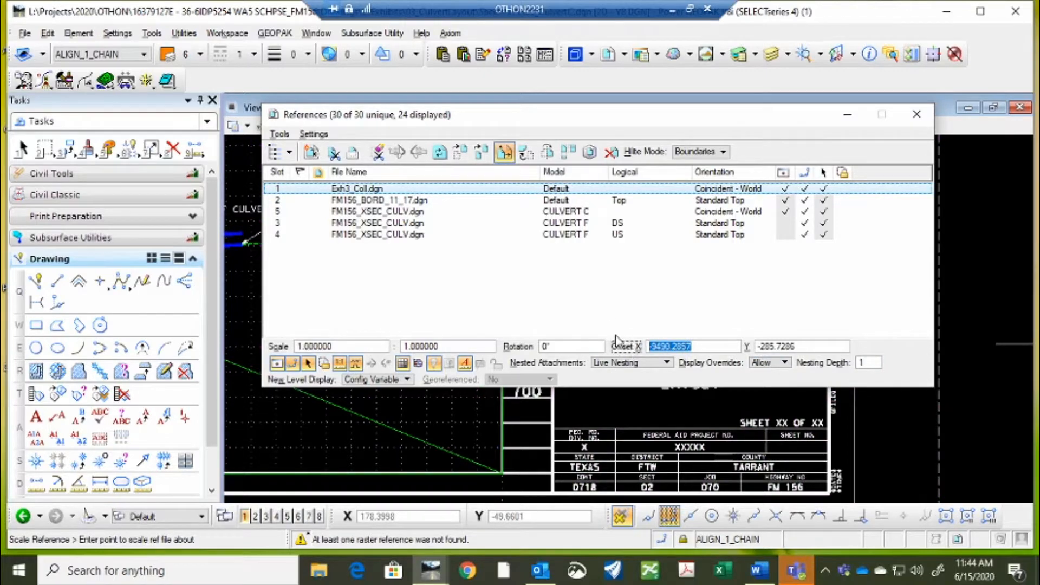
text(0)
key(Tab)
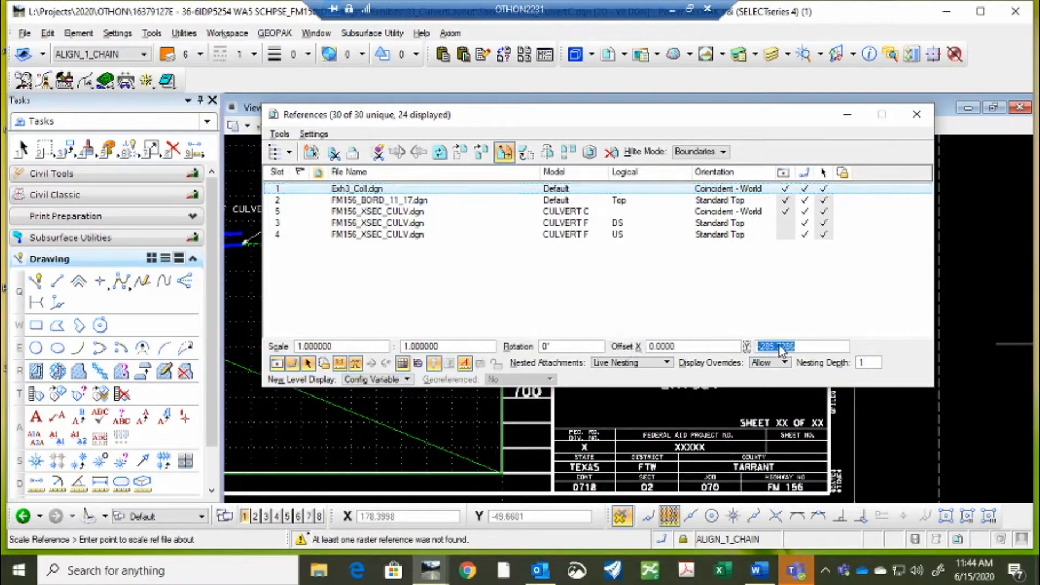
text(0)
key(Tab)
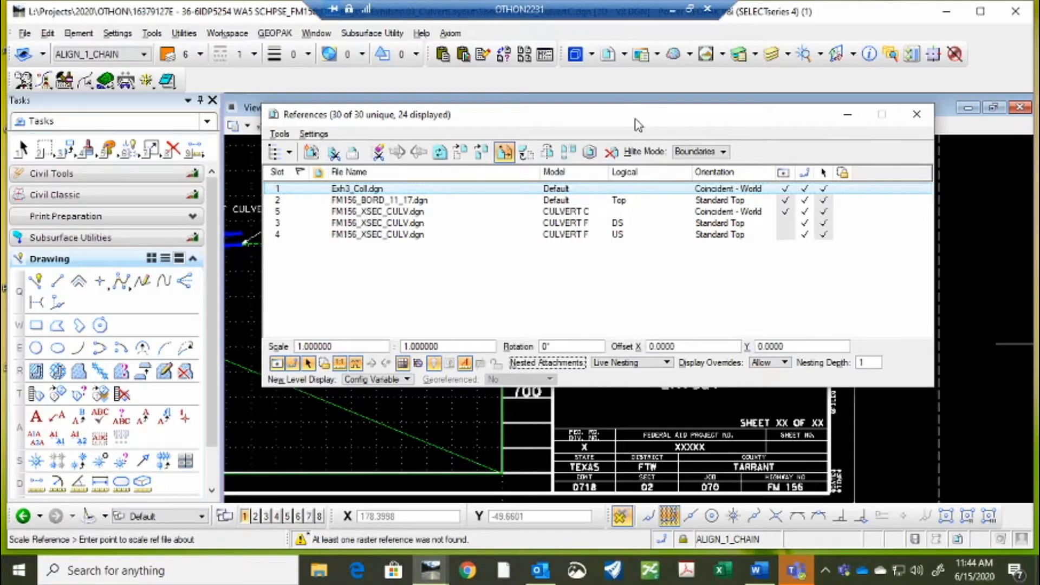
- Mark the sheet border's lower-left corner with two short lines running outward from it, one slanted and one straight down
drag(639, 124, 762, 310)
scroll(476, 225, down, 4)
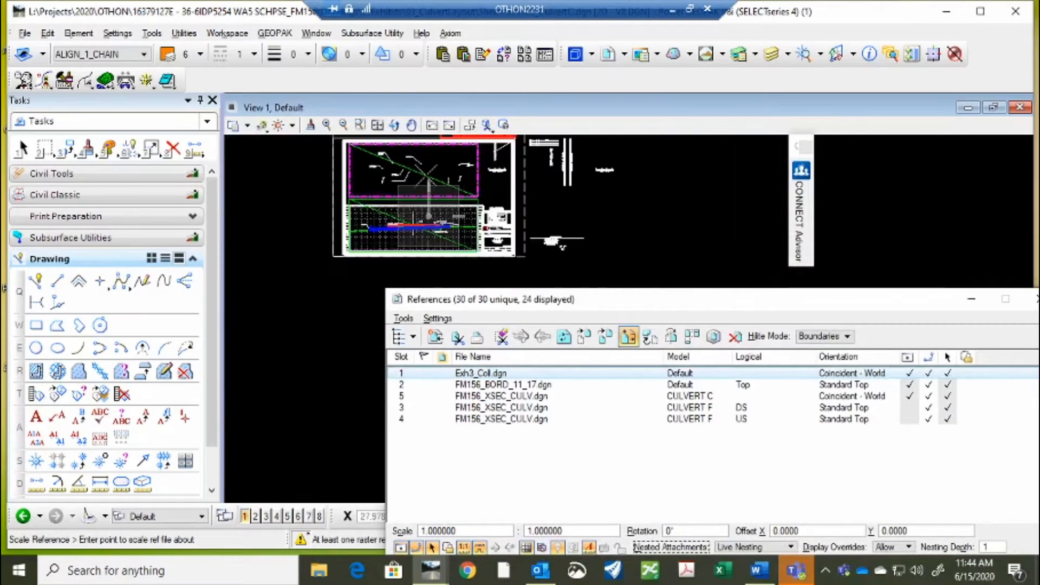
scroll(428, 216, up, 2)
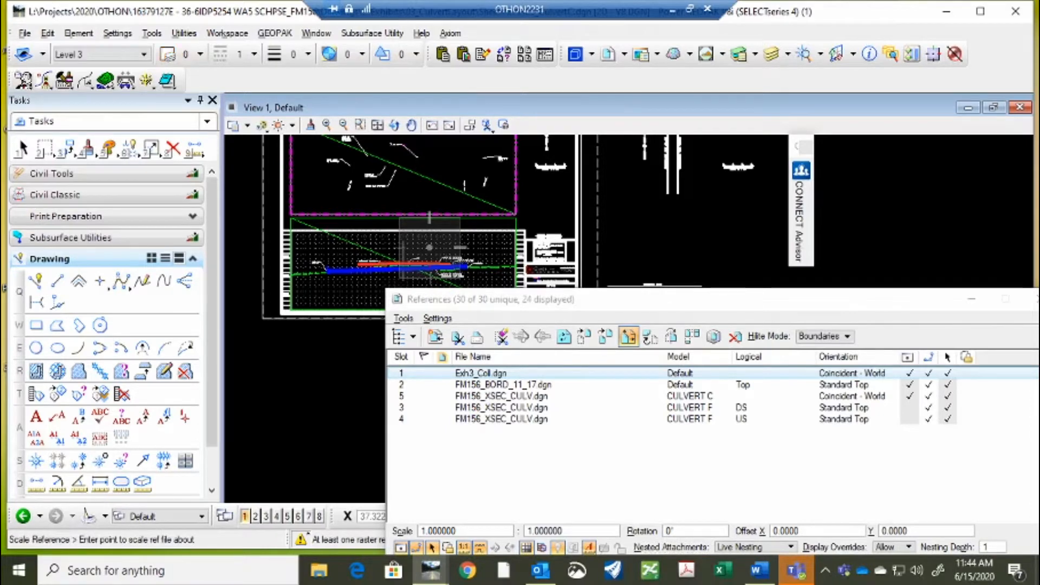
click(56, 280)
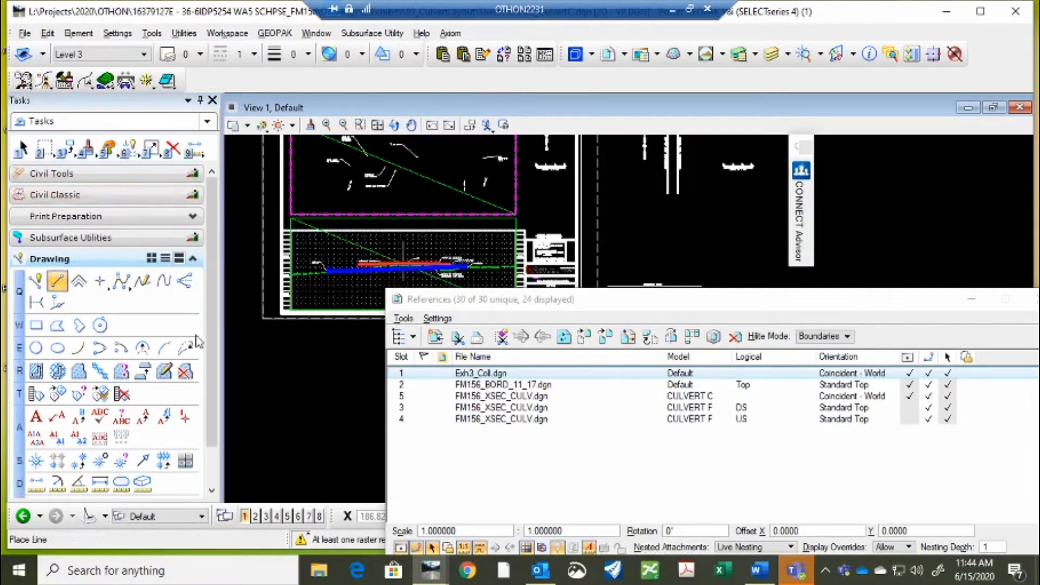
click(263, 318)
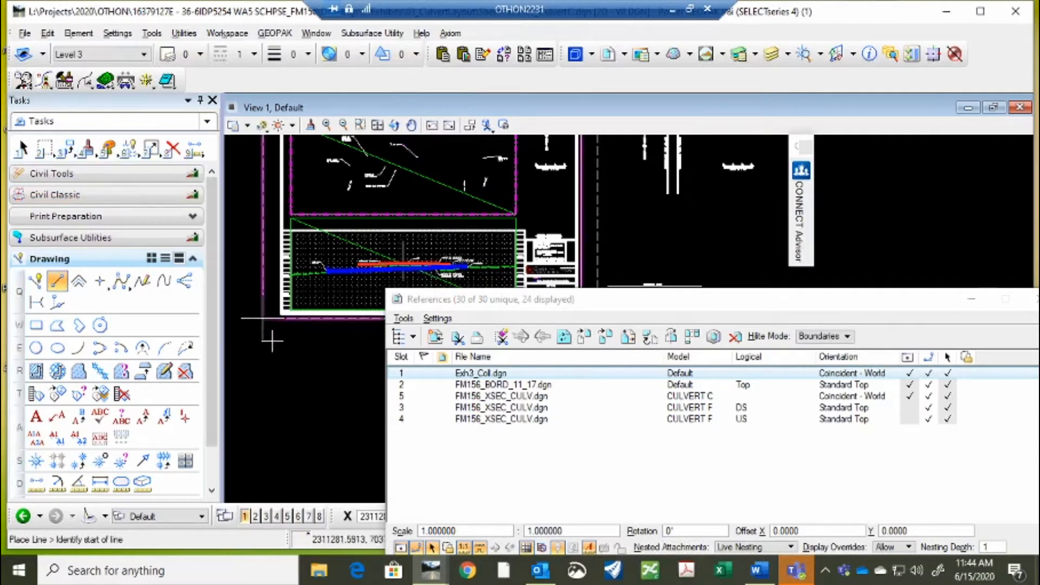
click(247, 365)
right_click(248, 365)
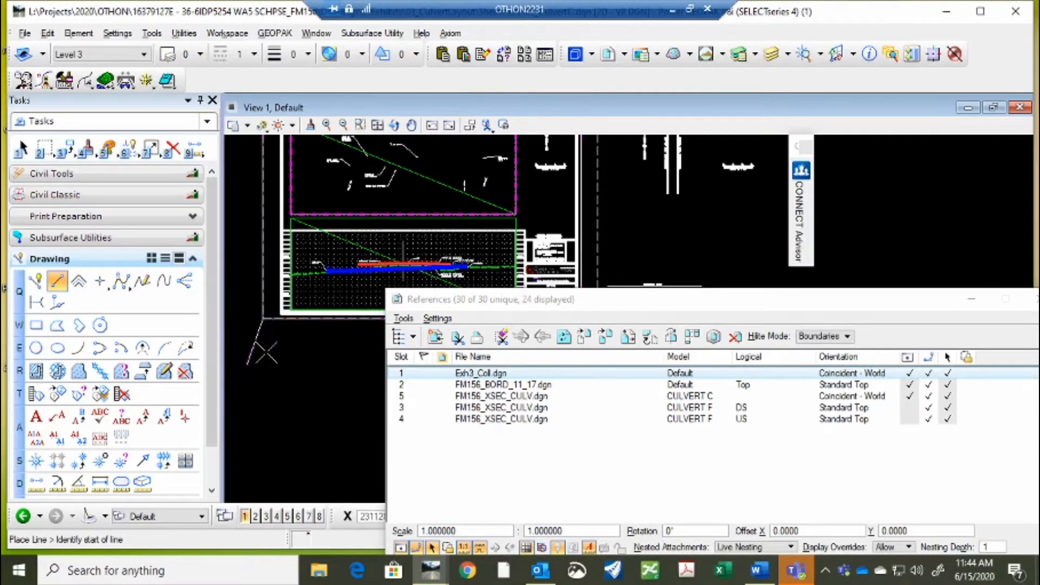
click(262, 318)
right_click(263, 364)
- Mark the sheet border's lower-right corner with two short lines running outward from it, one slanted and one straight down
scroll(263, 320, down, 2)
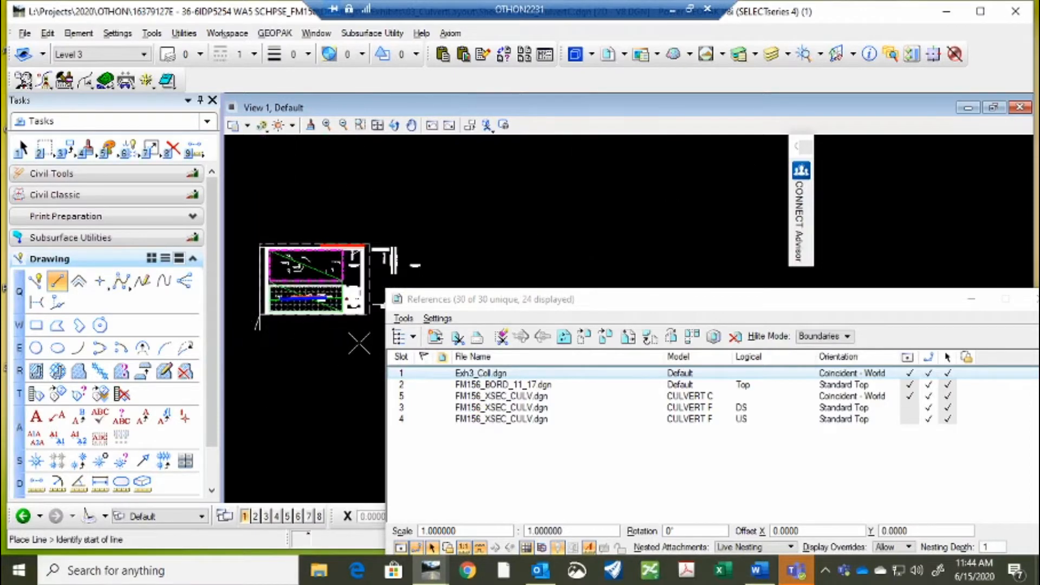
scroll(363, 305, up, 2)
click(373, 301)
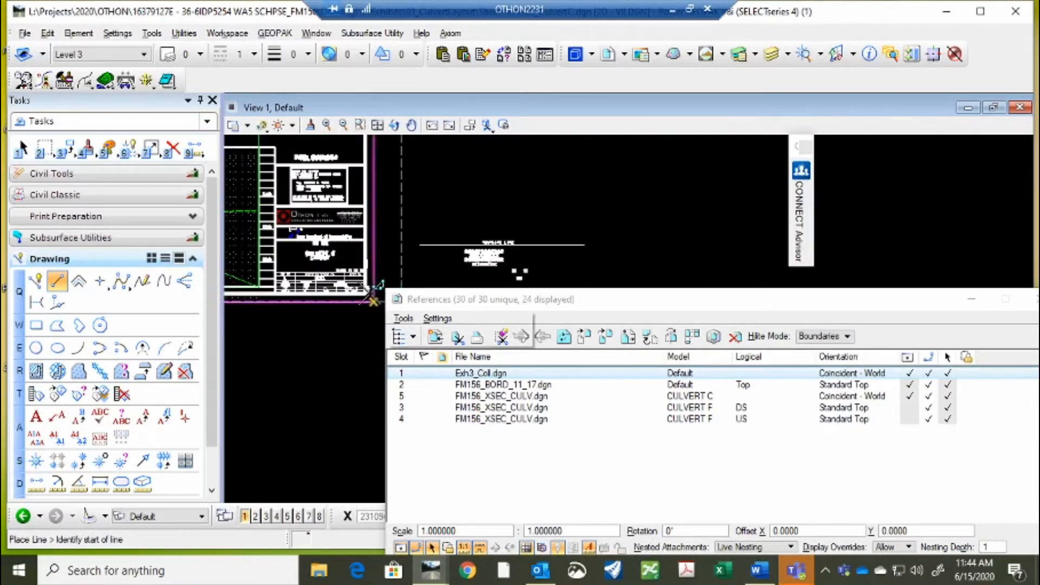
scroll(318, 331, up, 2)
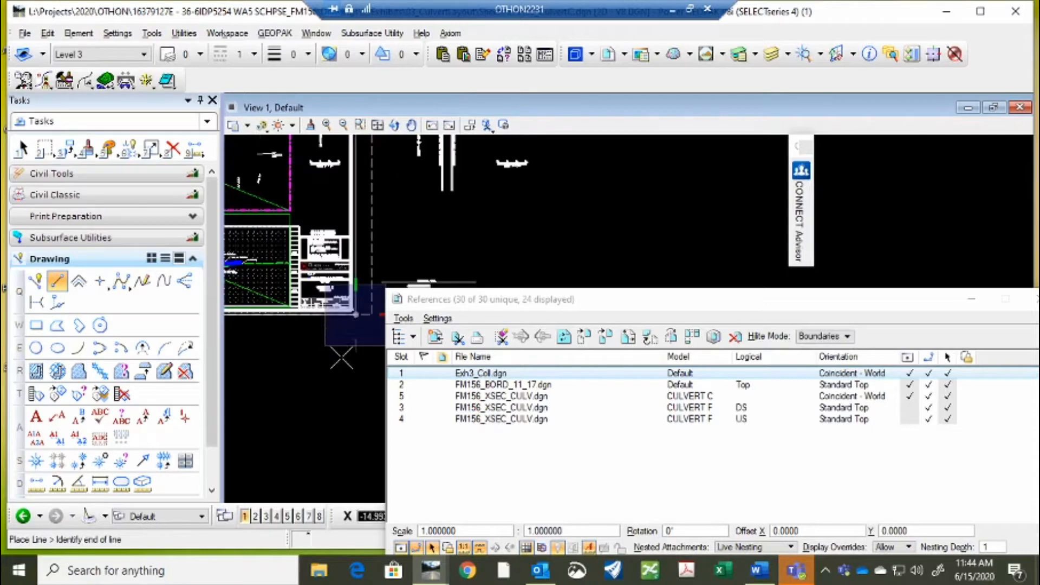
right_click(352, 325)
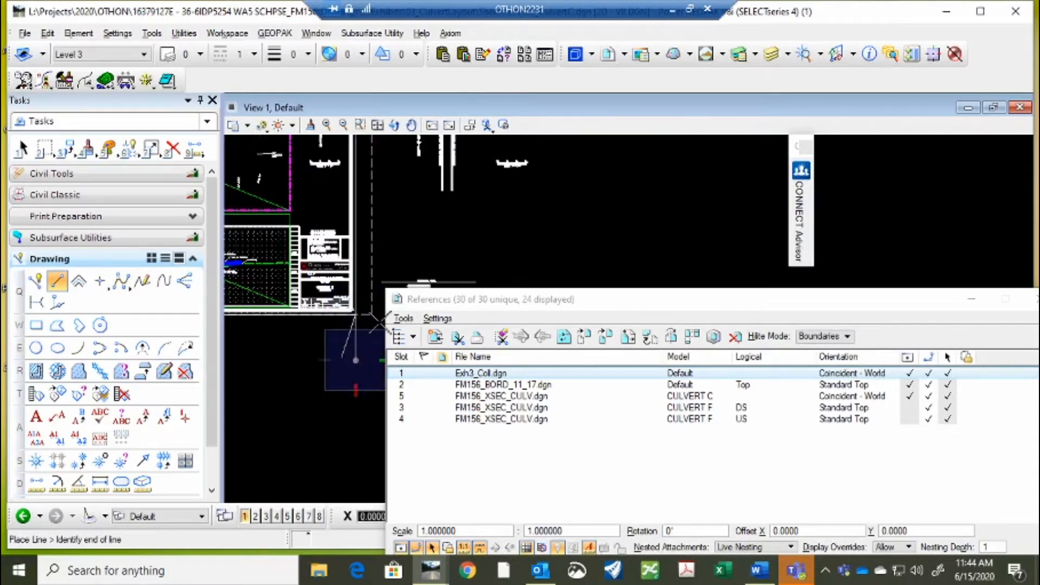
- Detach the two FM156_XSEC_CULV.dgn references of model CULVERT F, with logical names DS and US
scroll(419, 221, down, 2)
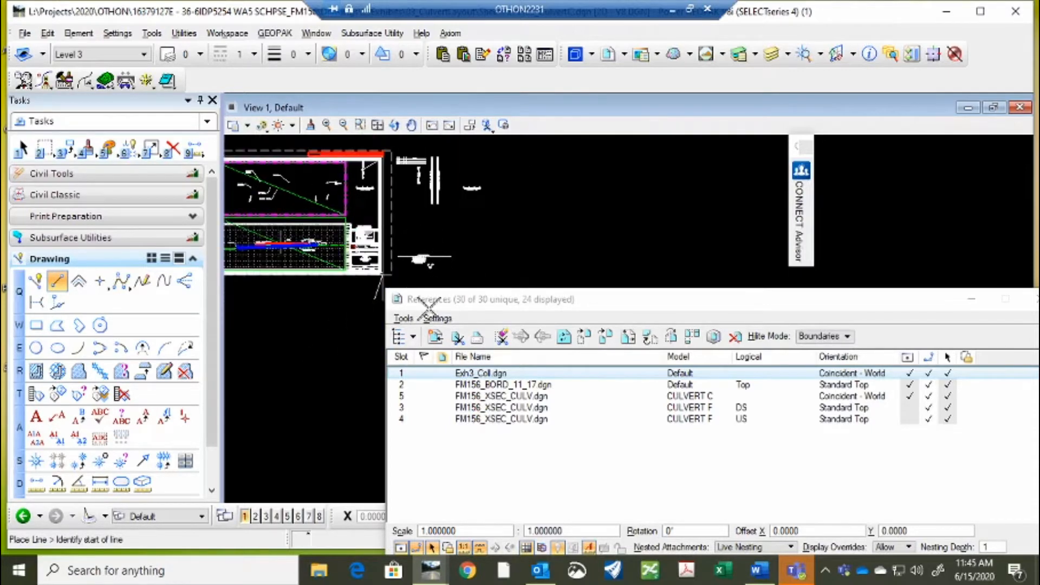
scroll(525, 279, down, 2)
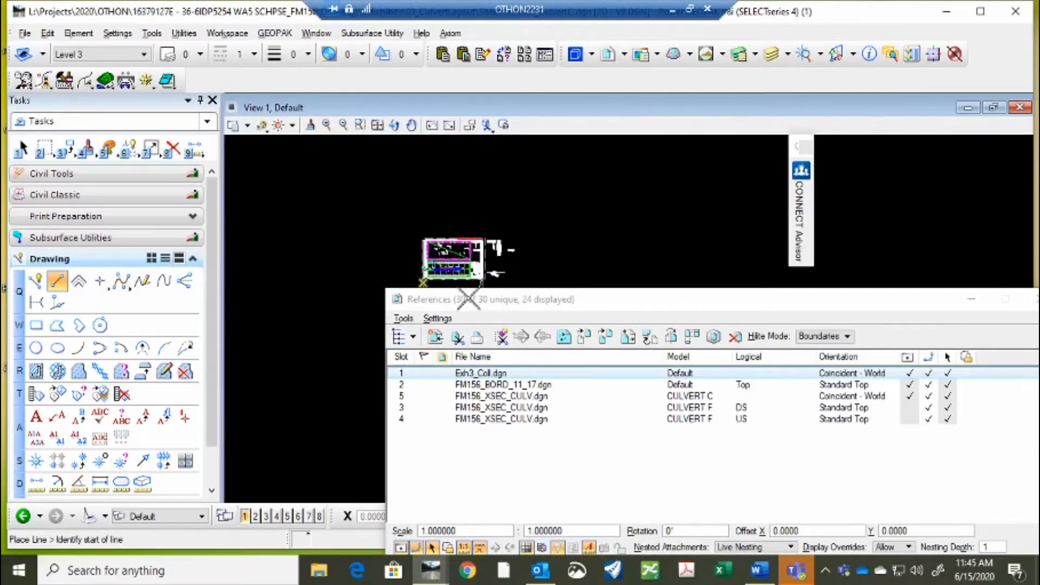
scroll(523, 279, up, 2)
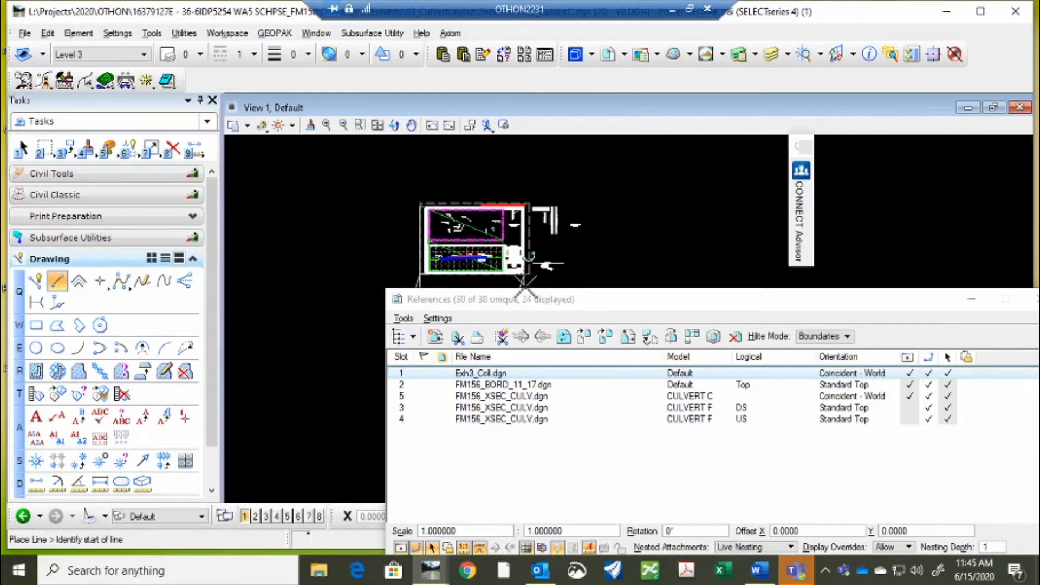
click(647, 410)
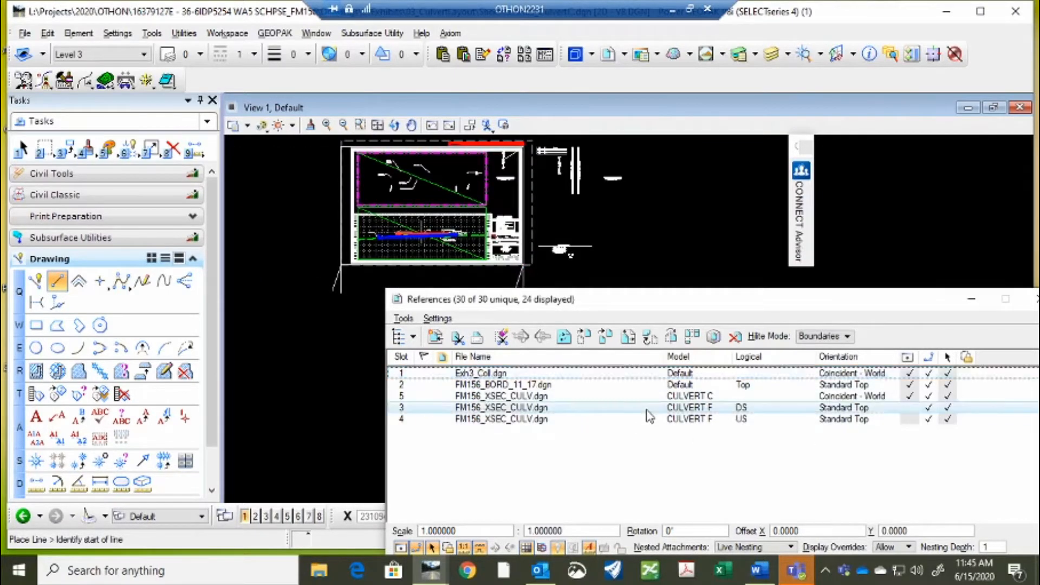
shift+click(609, 421)
right_click(609, 422)
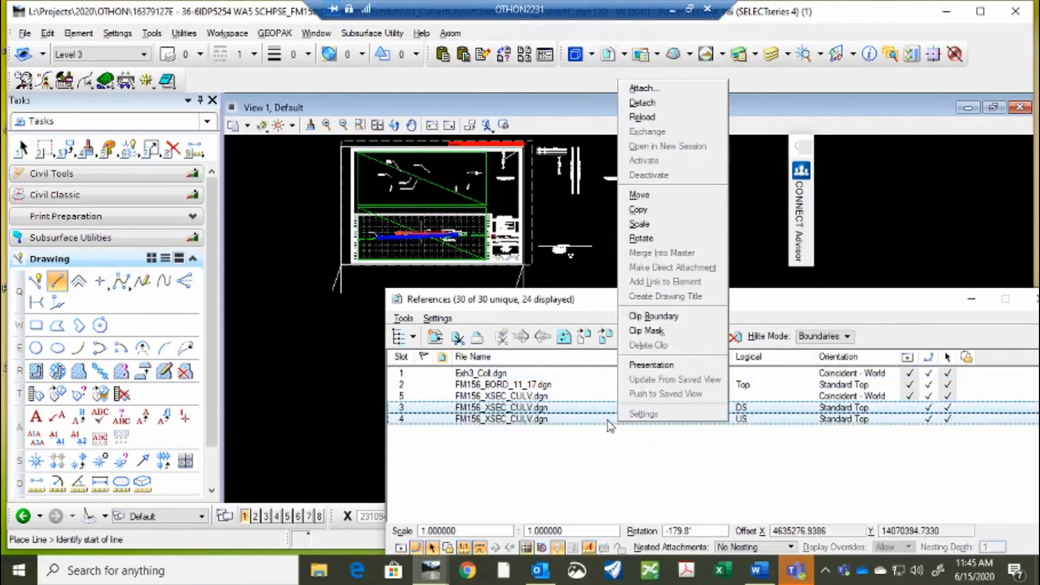
click(648, 103)
click(462, 249)
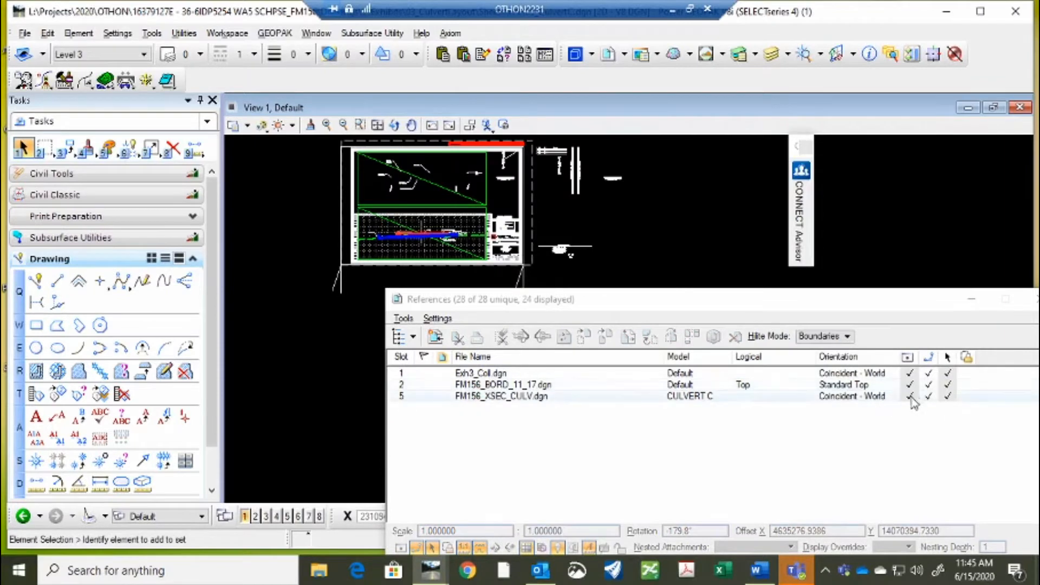
- Detach the FM156_XSEC_CULV.dgn reference of model CULVERT C
click(491, 401)
right_click(490, 401)
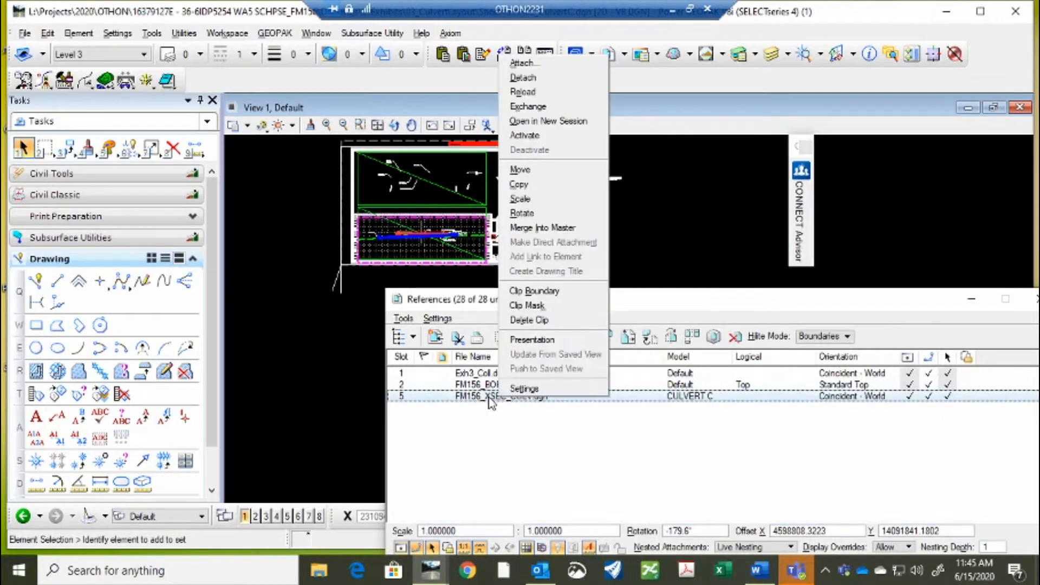
click(542, 79)
click(460, 250)
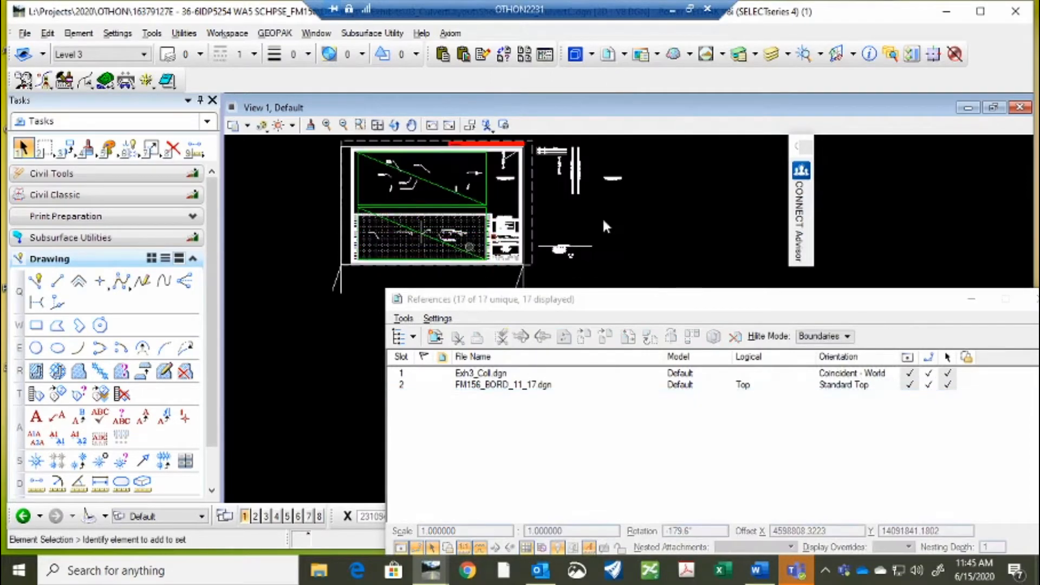
- Delete the clip boundary of the Exh3_Coll.dgn reference
click(461, 373)
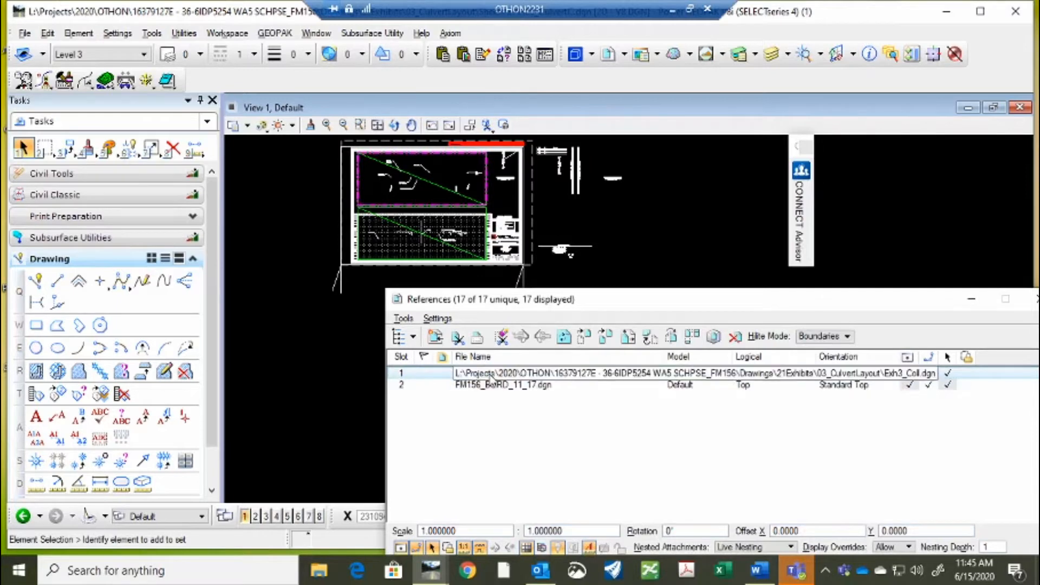
right_click(491, 374)
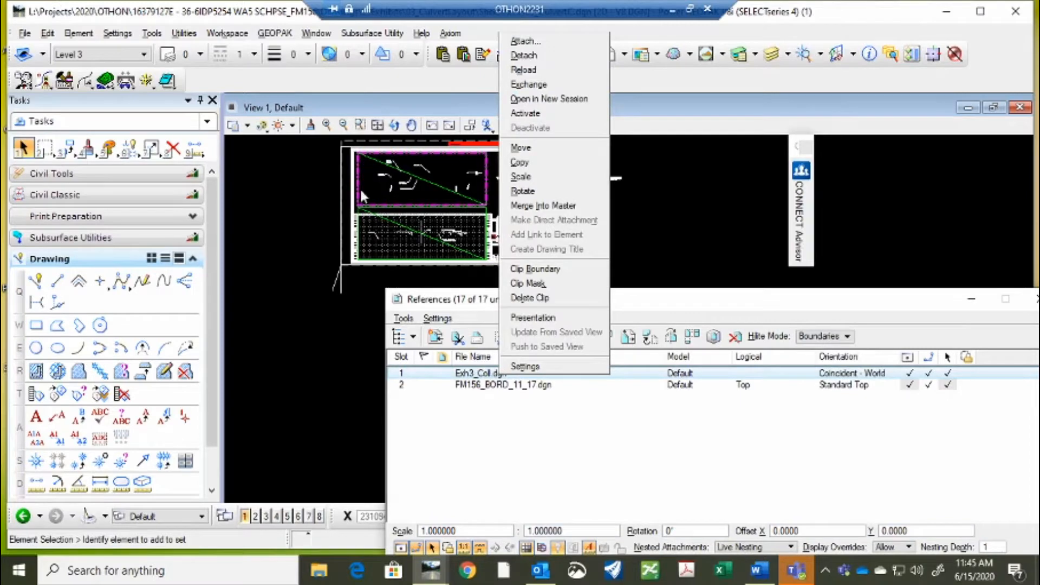
click(541, 300)
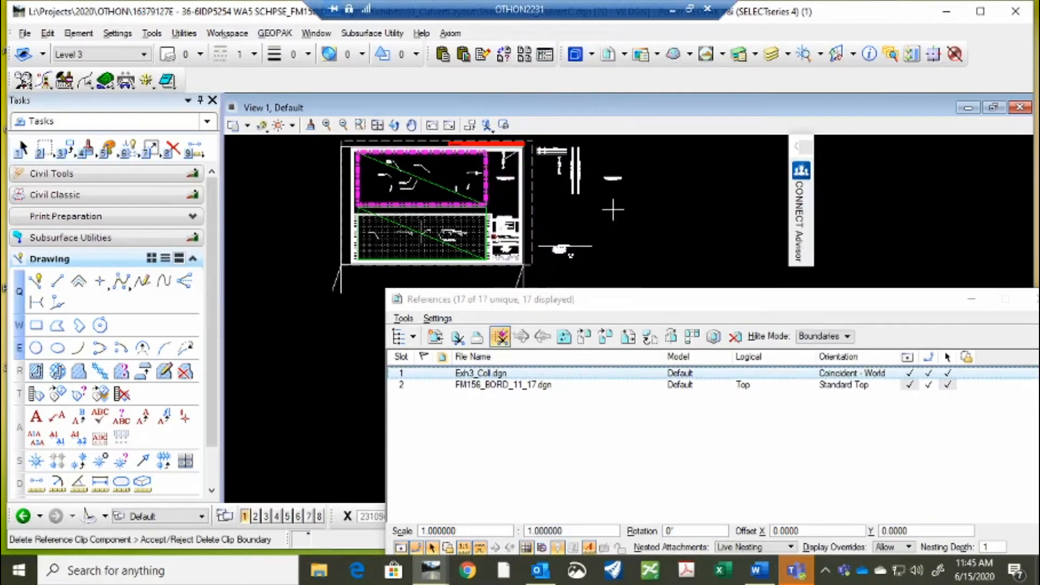
click(622, 213)
- Fit the whole drawing in the view and locate the red culvert crossing under the main roadway near the CULVERT C label
click(378, 125)
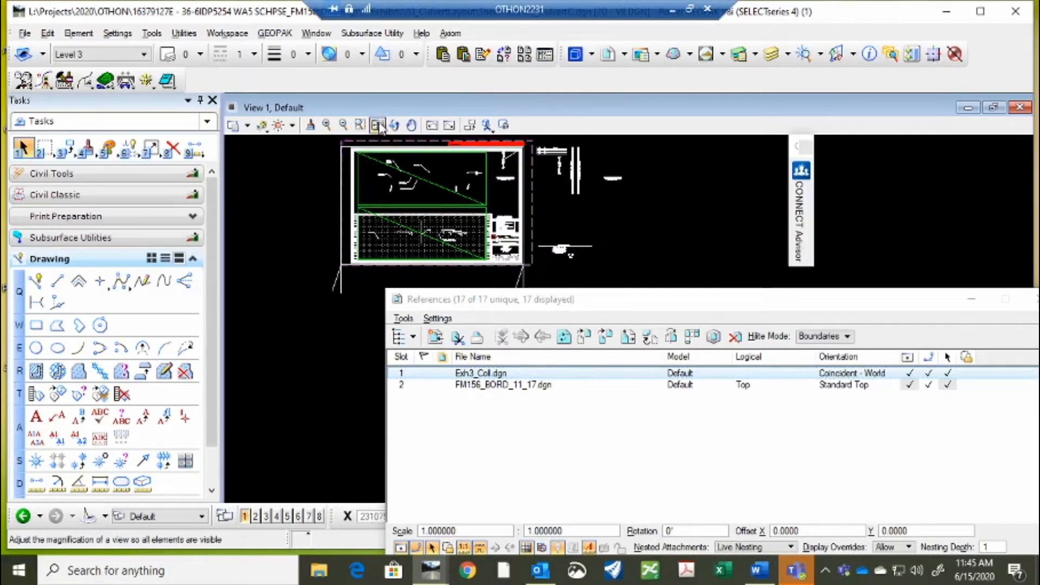
click(422, 180)
scroll(423, 180, down, 3)
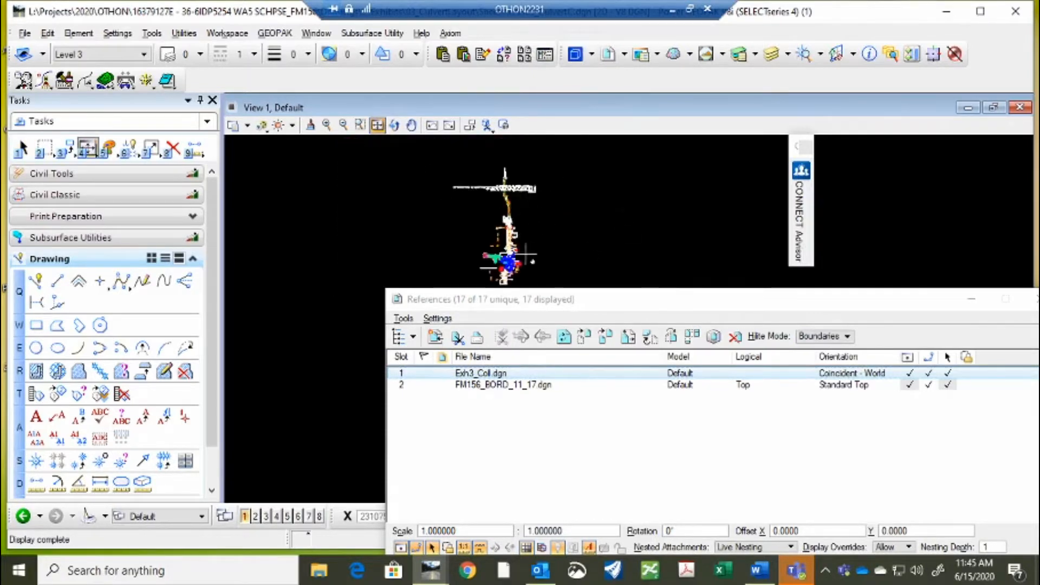
scroll(526, 254, up, 2)
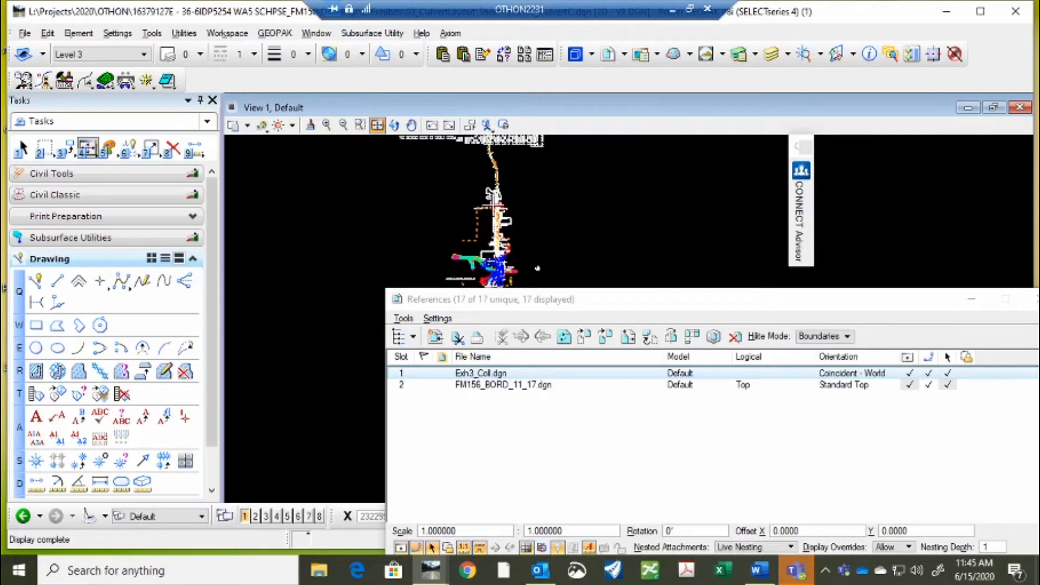
scroll(490, 149, down, 3)
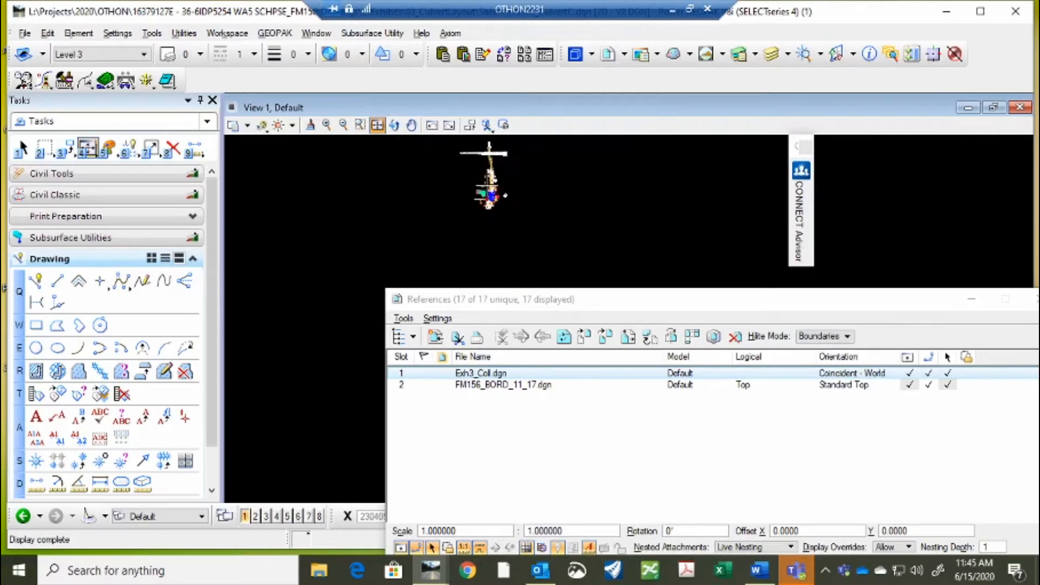
scroll(489, 149, up, 5)
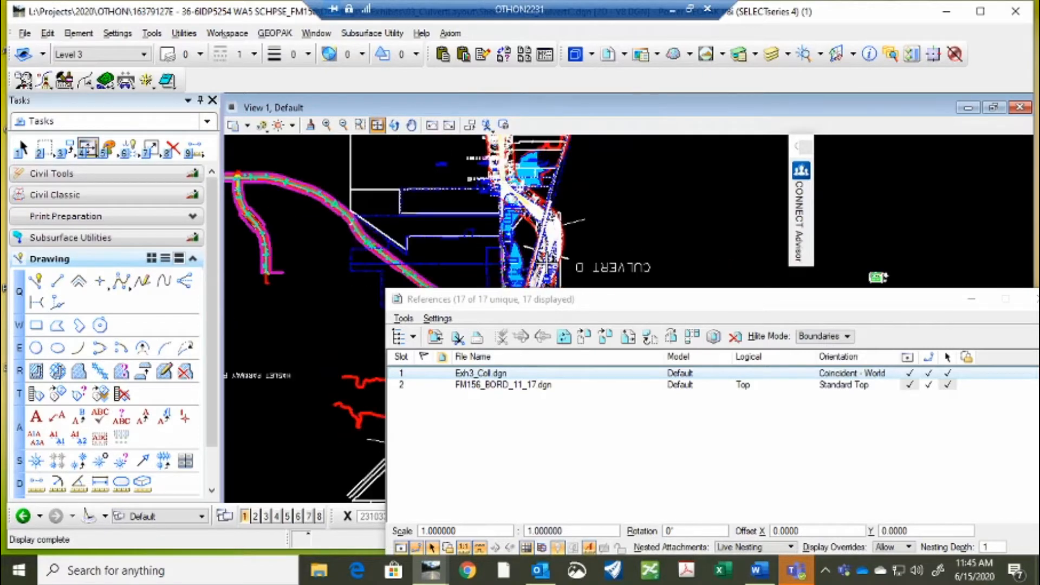
scroll(555, 233, down, 3)
scroll(548, 230, up, 2)
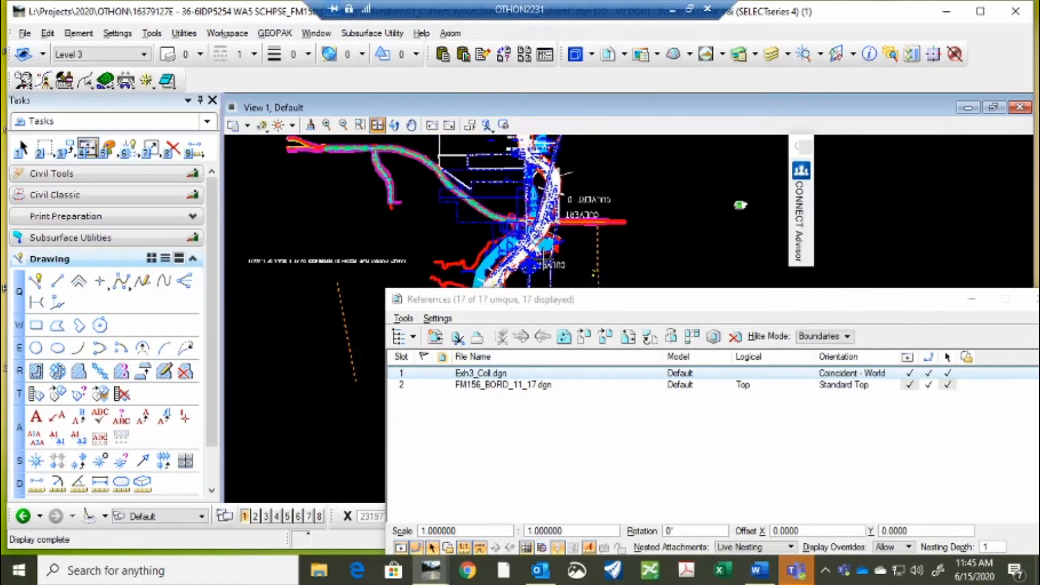
scroll(550, 222, up, 5)
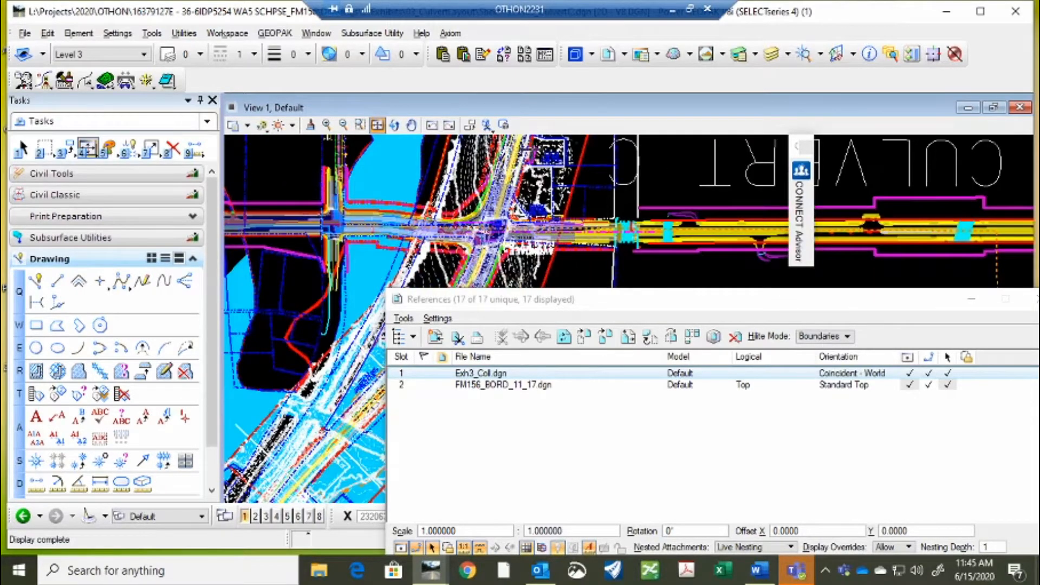
scroll(536, 181, up, 4)
scroll(545, 206, down, 3)
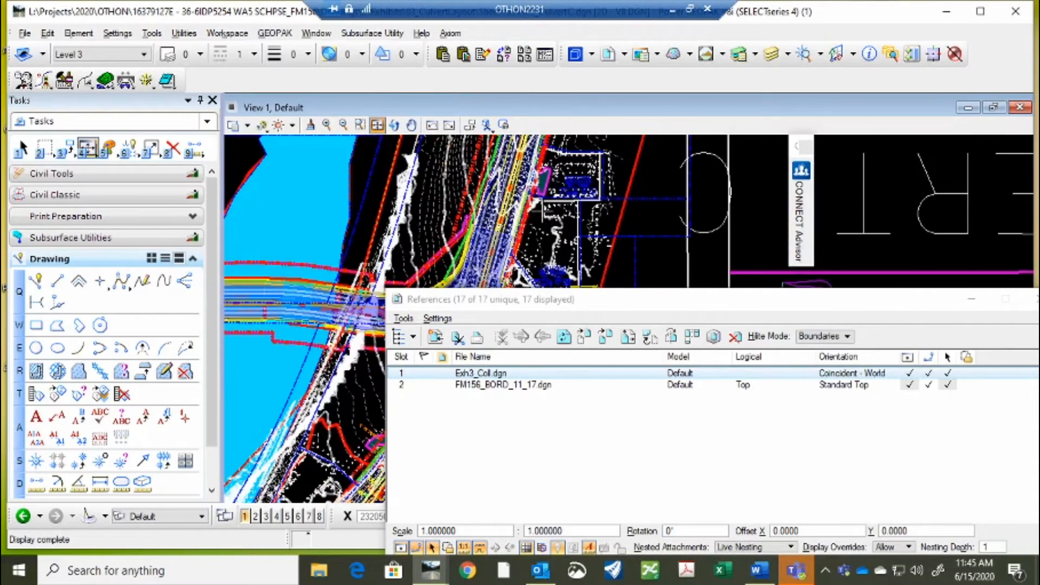
scroll(518, 198, down, 3)
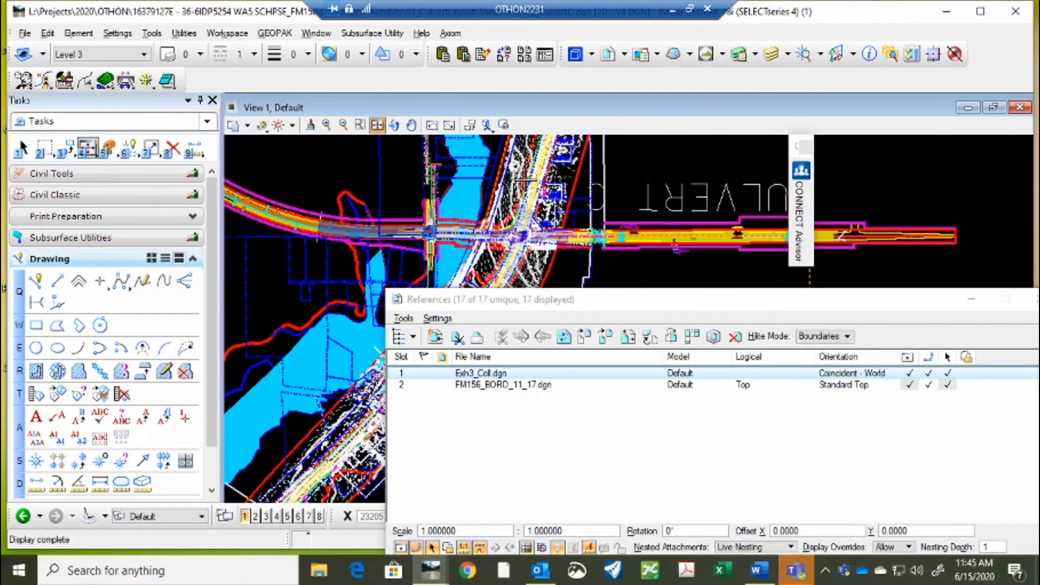
scroll(521, 177, up, 4)
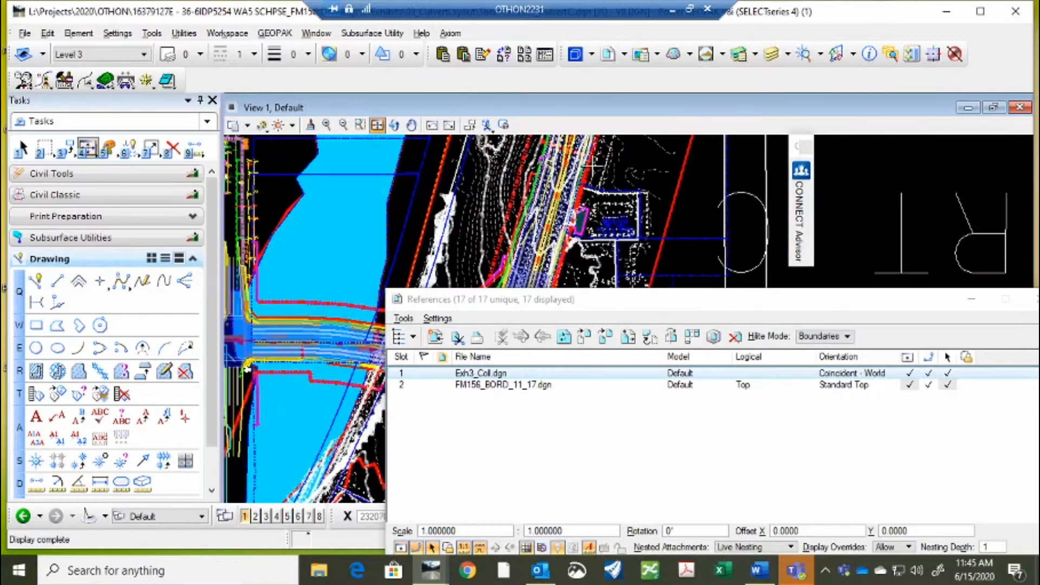
scroll(596, 162, up, 2)
scroll(609, 149, up, 2)
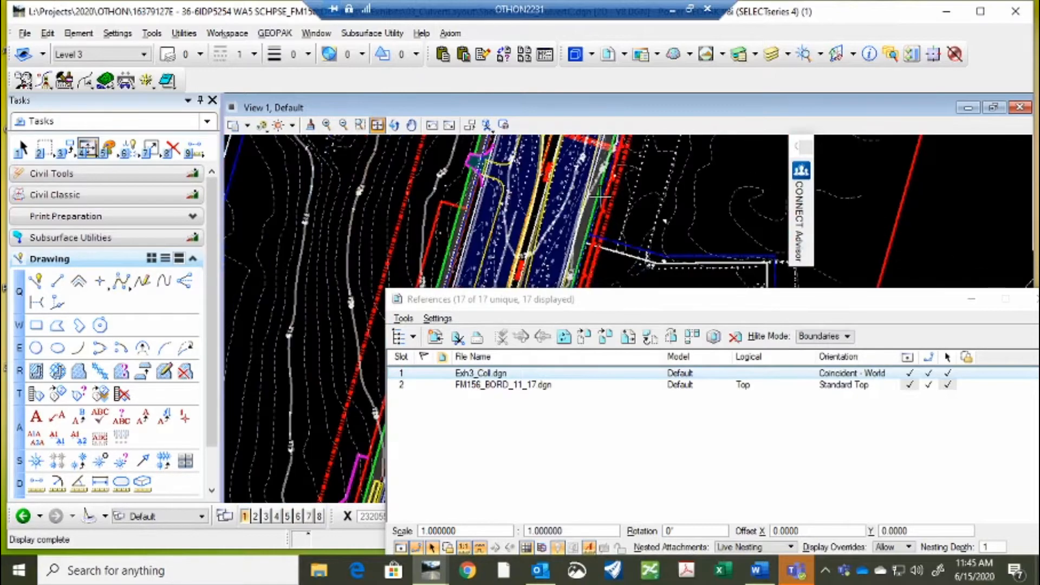
scroll(601, 196, down, 3)
scroll(587, 147, up, 3)
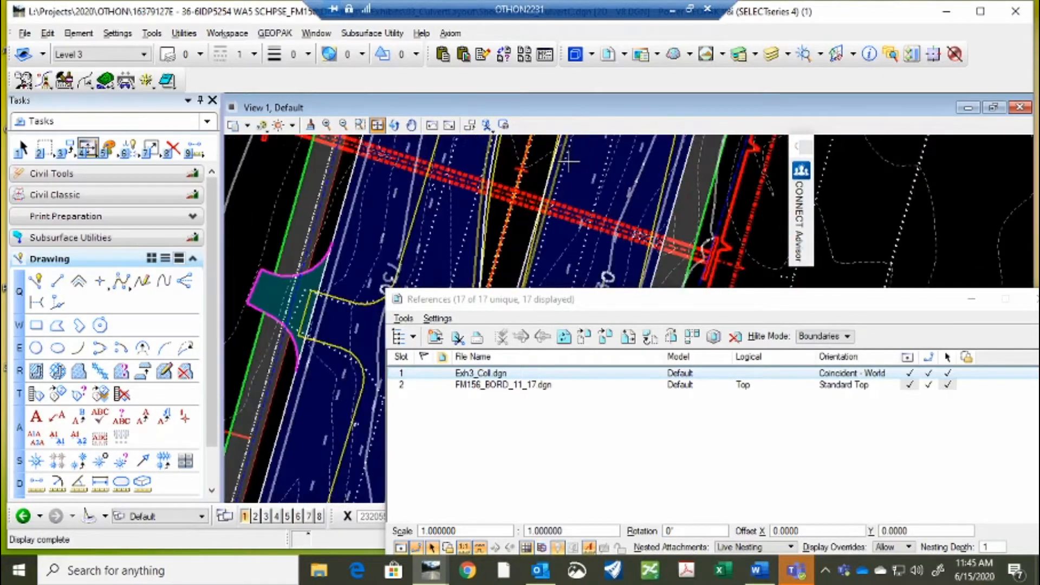
- Rotate the view by points along the centerline's short cross tick near the culvert so the roadway runs vertically
click(395, 126)
scroll(528, 181, up, 2)
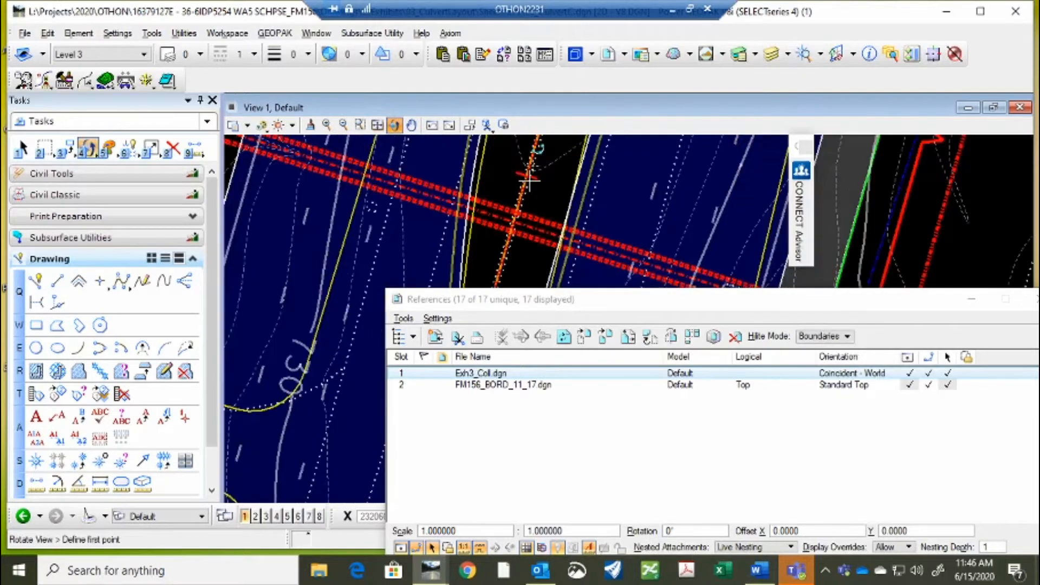
scroll(526, 179, up, 2)
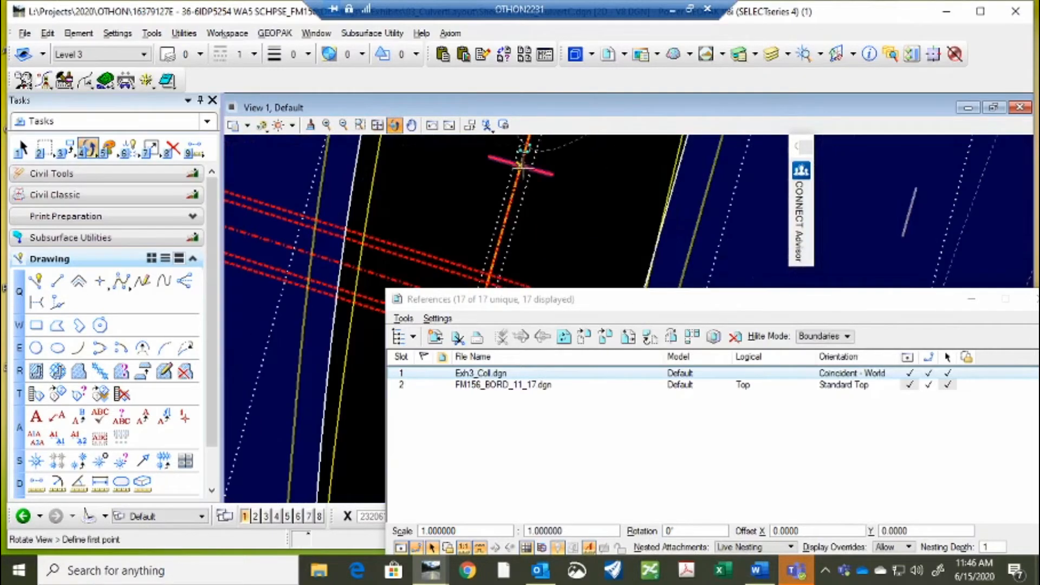
click(553, 174)
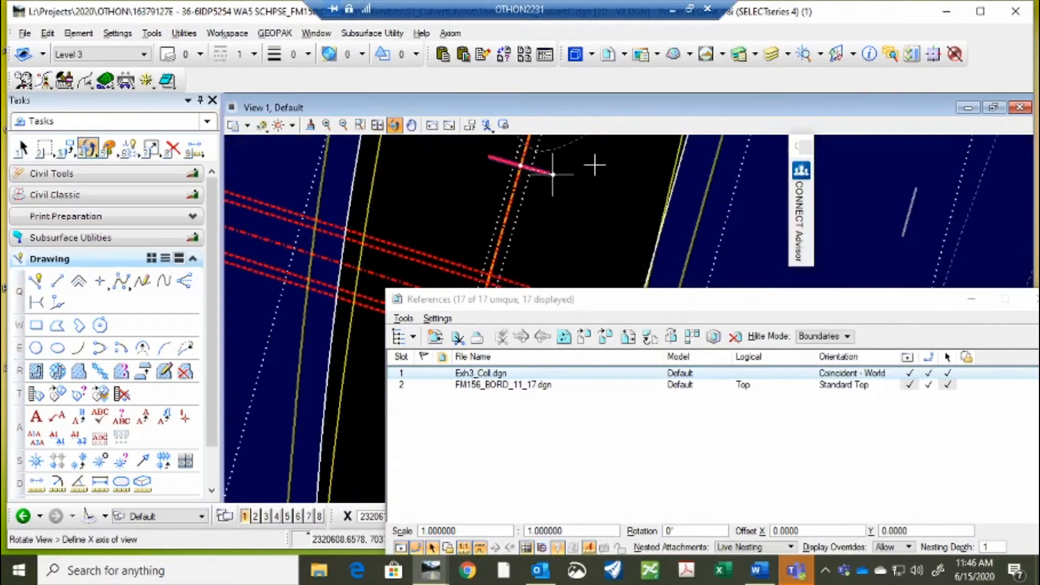
click(595, 165)
scroll(541, 184, down, 3)
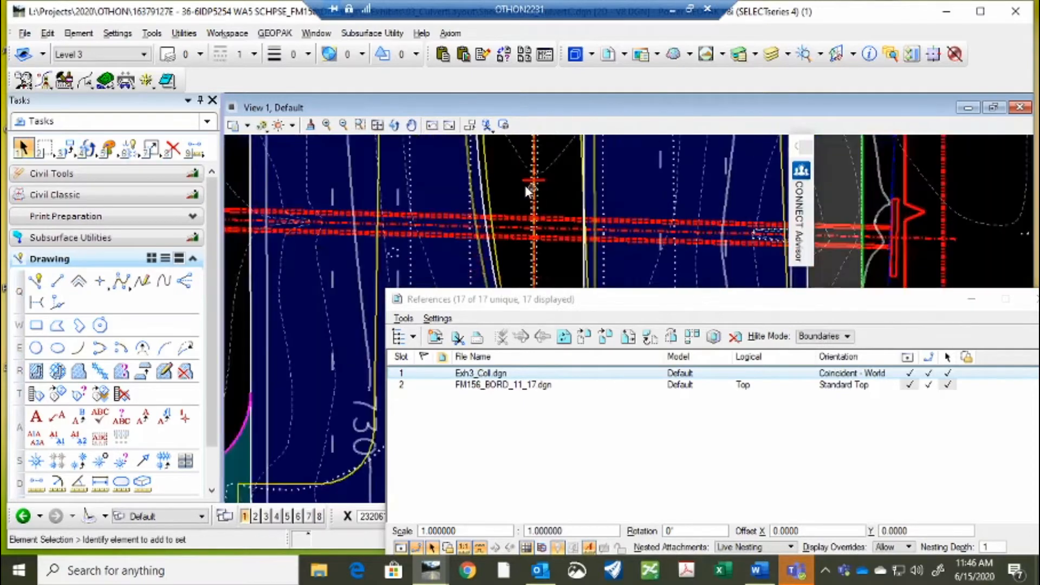
- Examine the culvert crossing and the surrounding plan in the rotated view
scroll(527, 187, down, 3)
scroll(543, 195, up, 1)
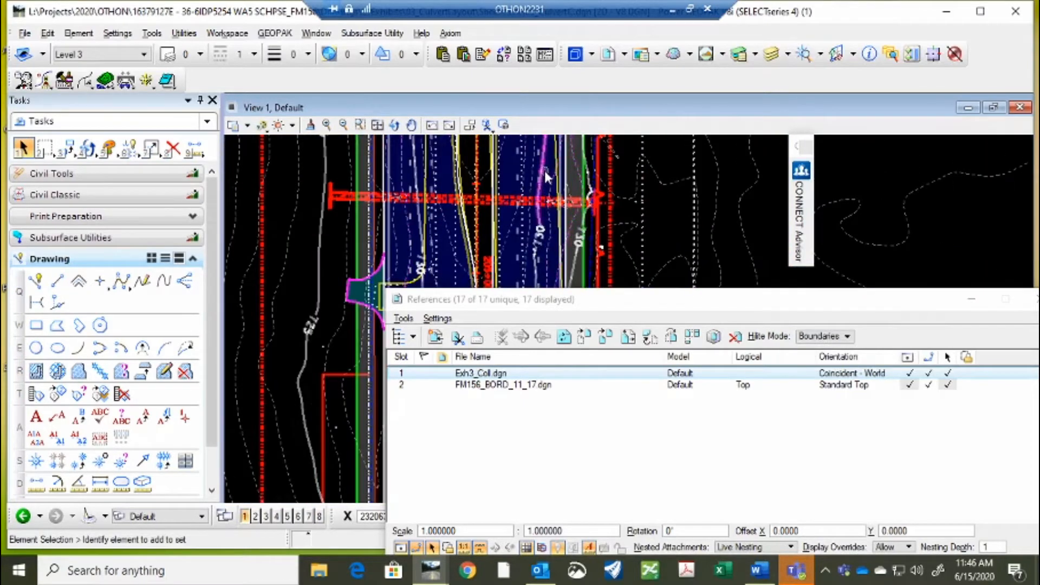
scroll(475, 208, down, 2)
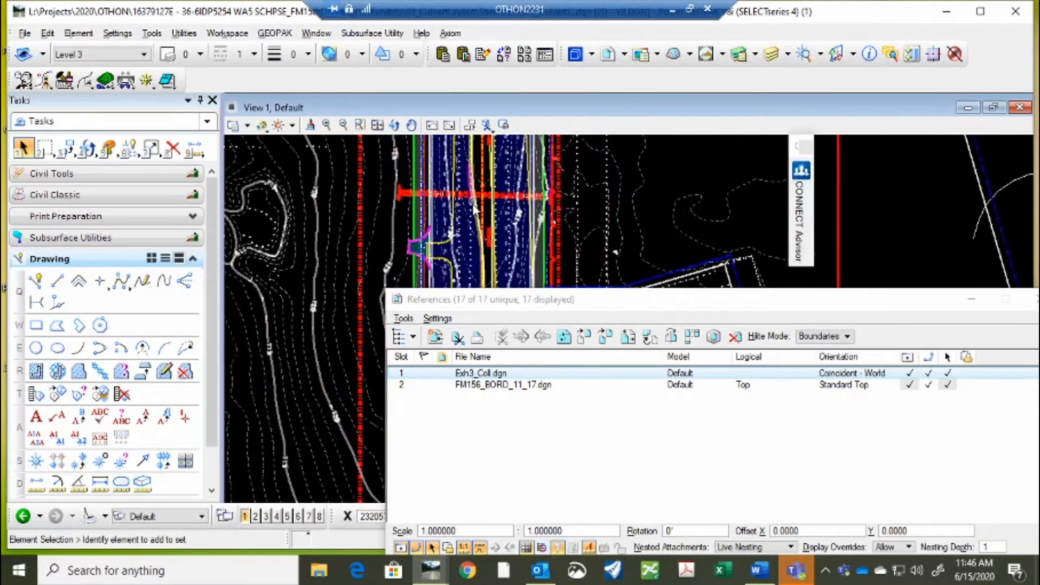
scroll(477, 209, up, 2)
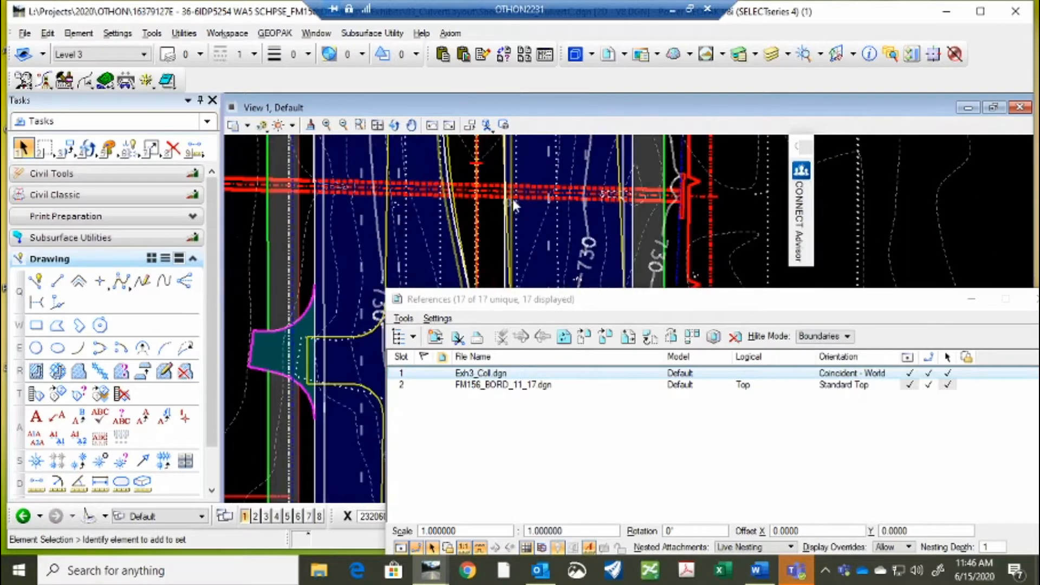
scroll(554, 187, down, 2)
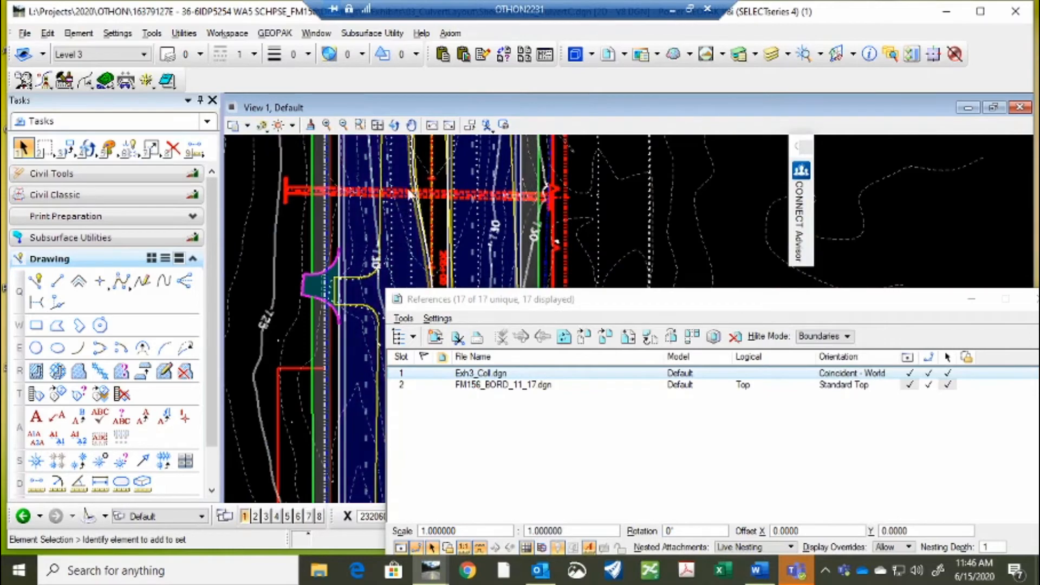
scroll(389, 193, down, 3)
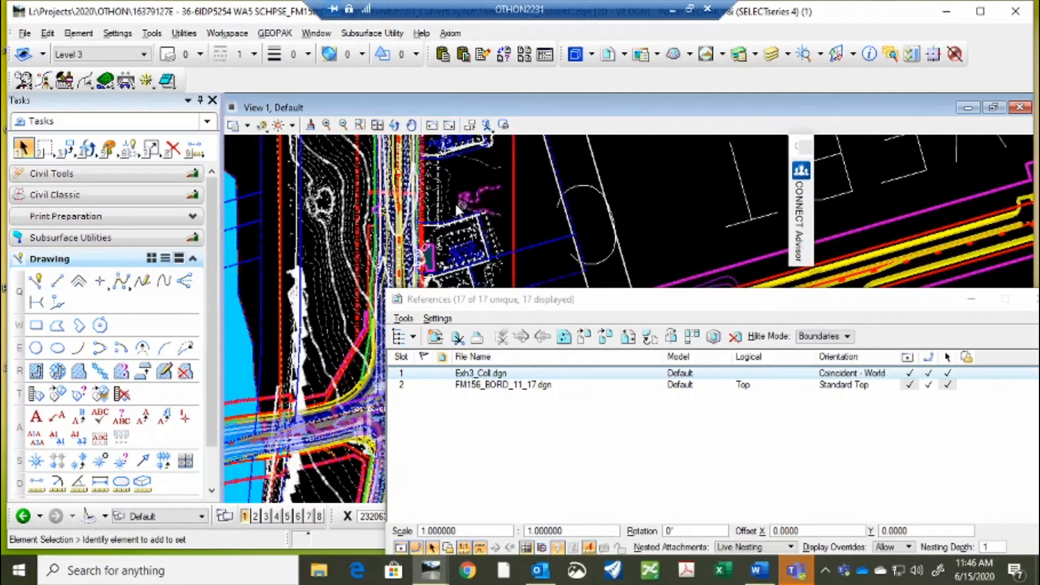
scroll(454, 201, up, 3)
scroll(456, 208, down, 2)
scroll(458, 209, down, 2)
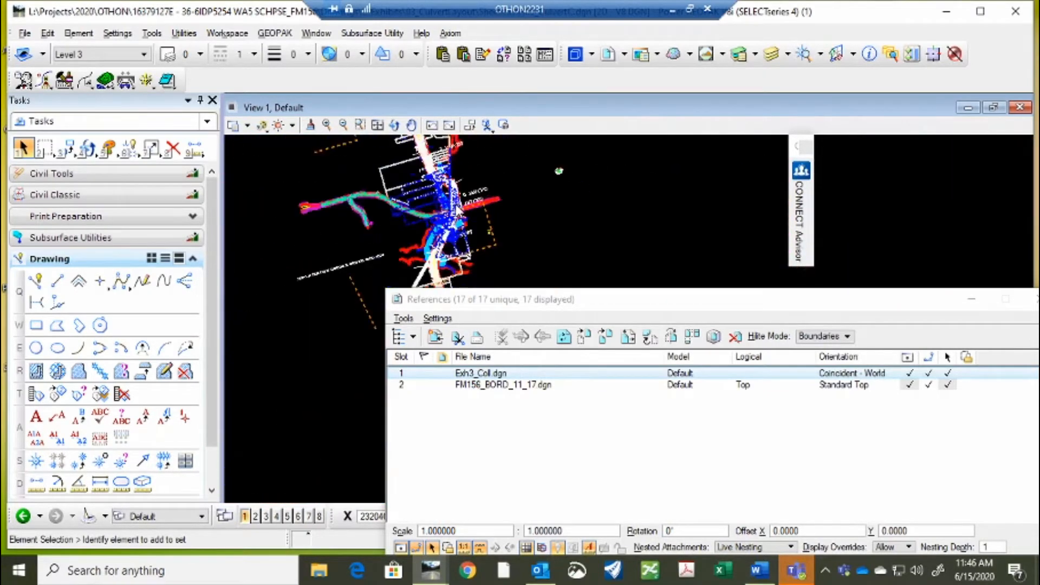
- Start moving the FM156_BORD_11_17.dgn border reference from the midpoint of the green diagonal in the sheet's upper frame
scroll(575, 170, up, 6)
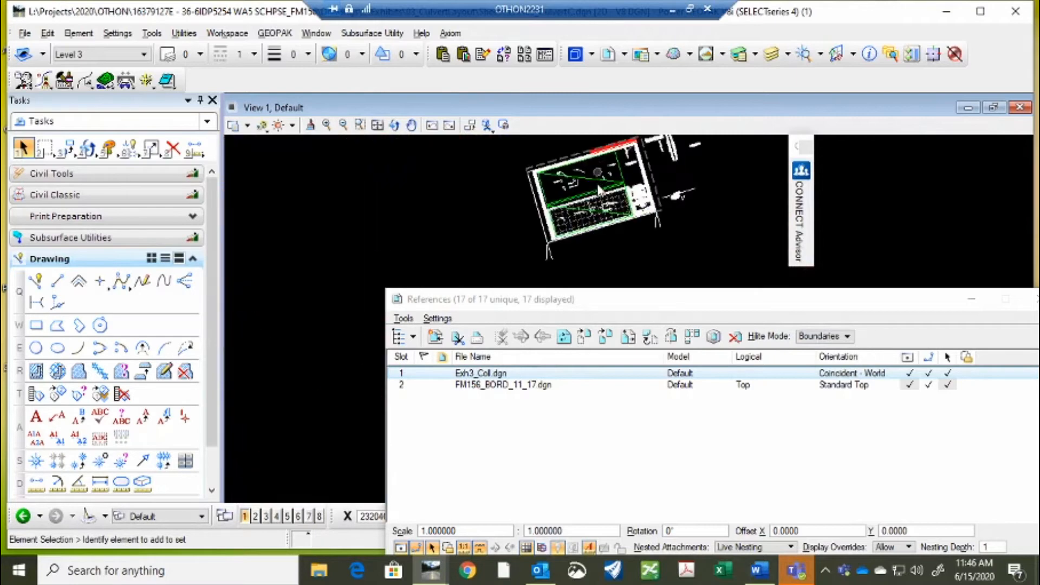
scroll(588, 181, up, 2)
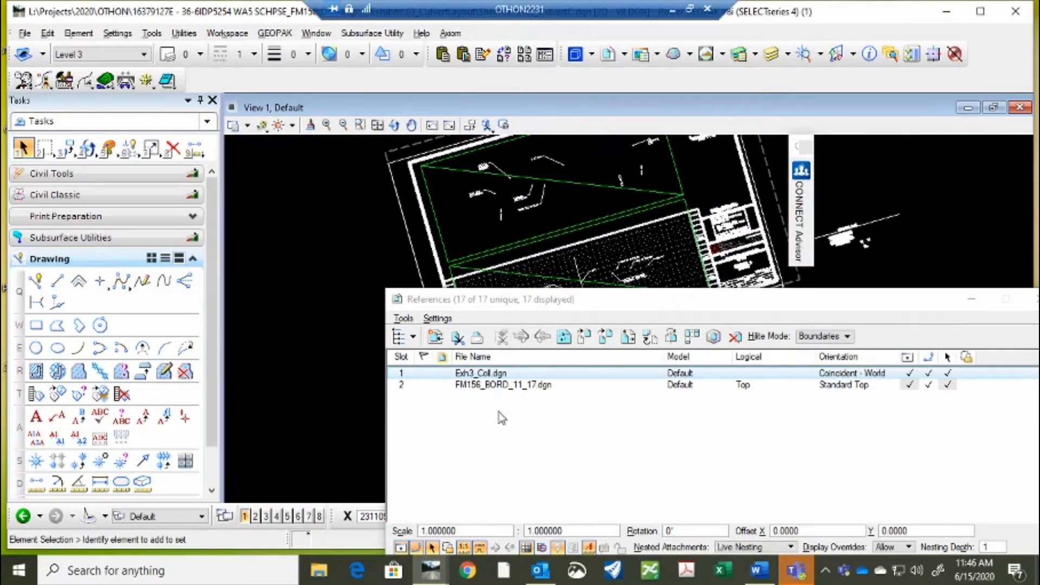
click(496, 386)
right_click(507, 386)
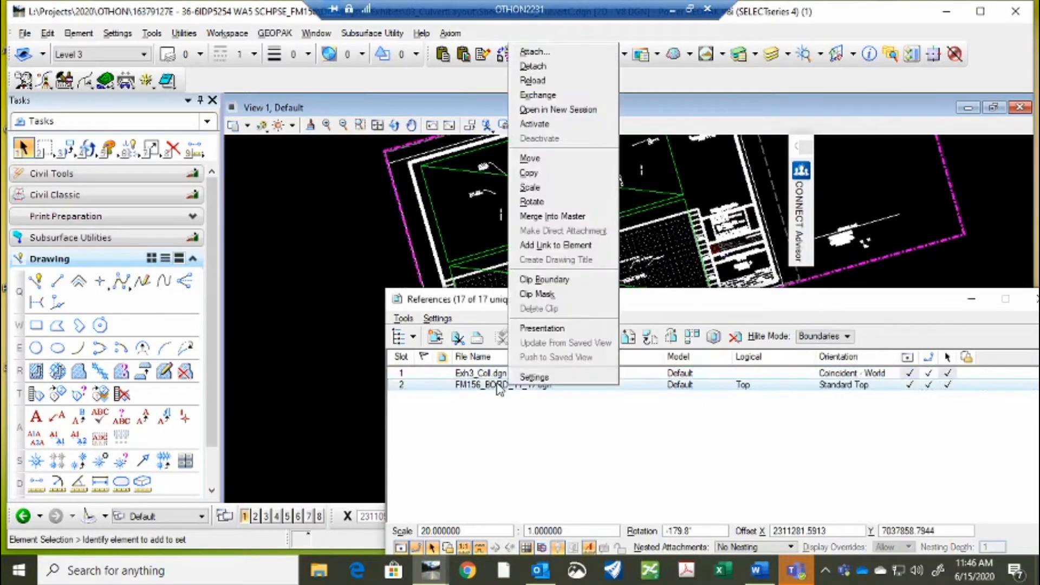
click(536, 159)
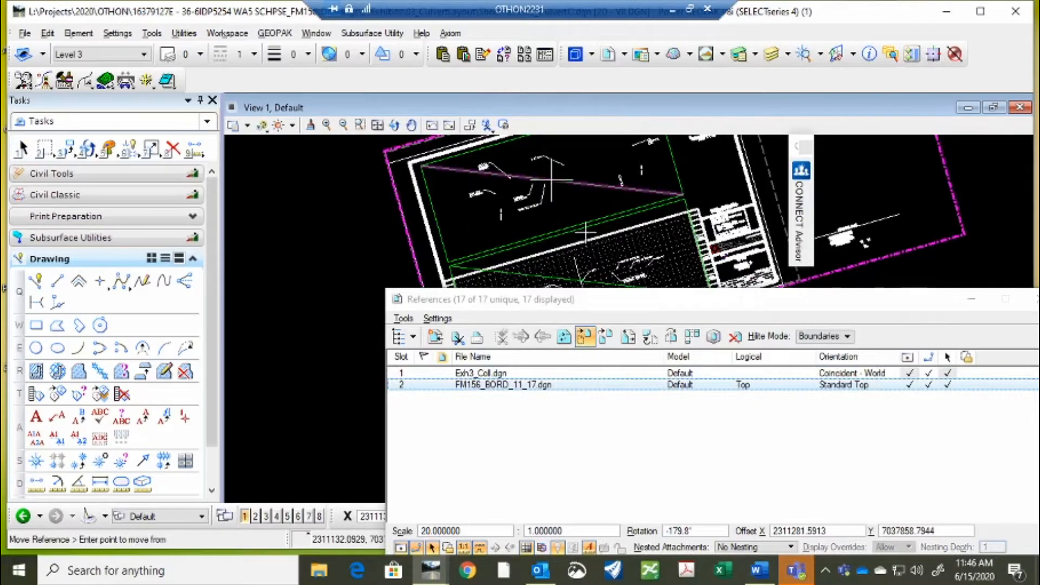
click(553, 181)
- Carry the border reference to the red culvert crossing on the roadway centerline near station 205+00
scroll(622, 199, down, 10)
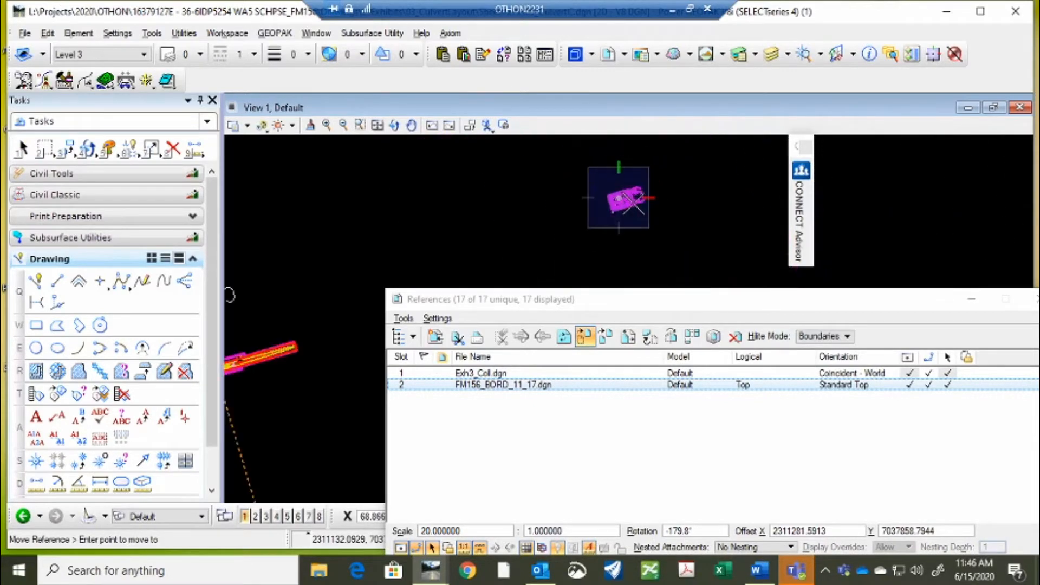
scroll(466, 223, up, 3)
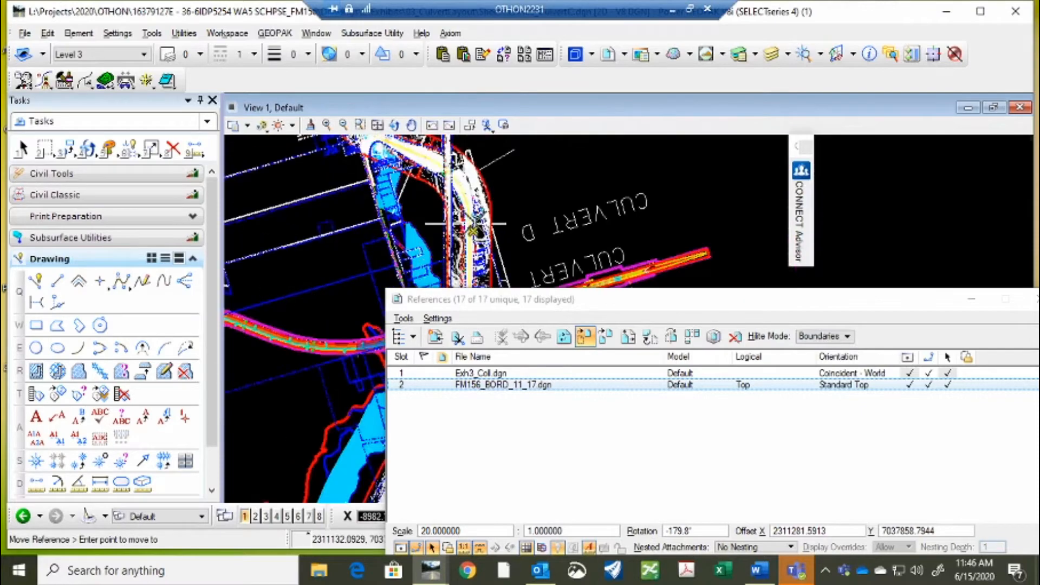
scroll(466, 224, down, 3)
scroll(461, 268, up, 5)
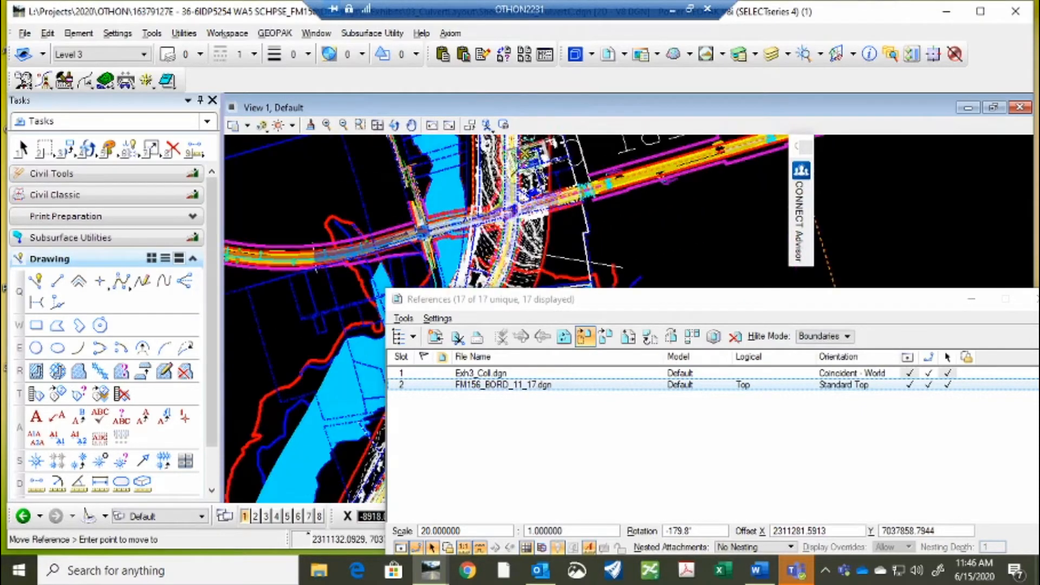
scroll(512, 179, up, 5)
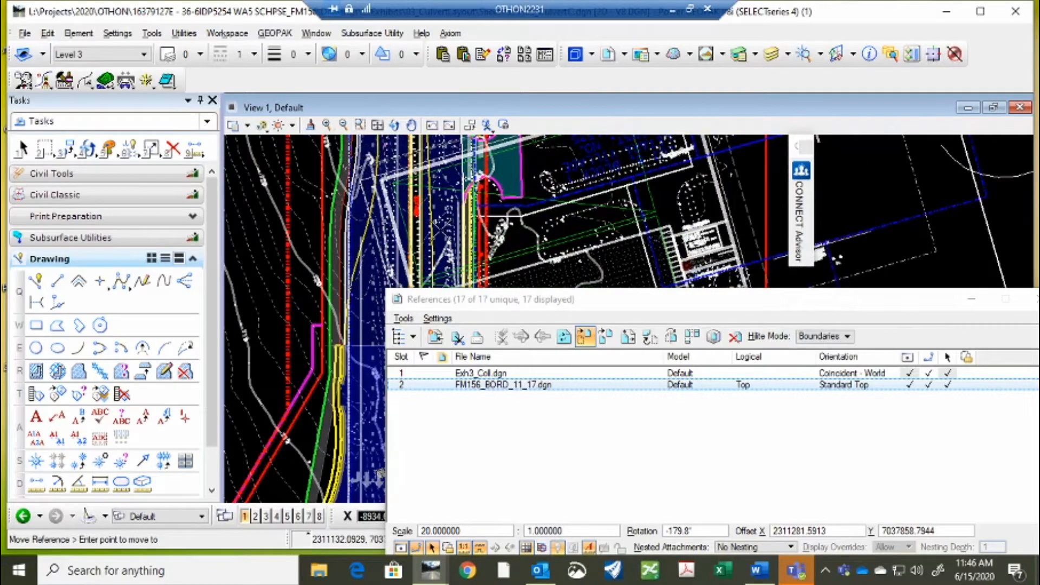
scroll(422, 214, down, 4)
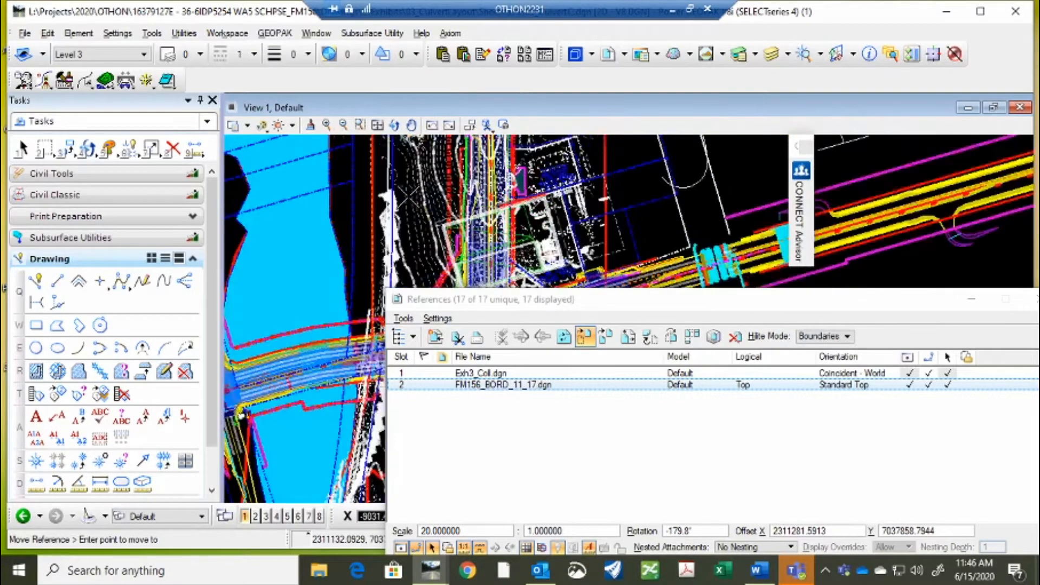
scroll(477, 255, up, 3)
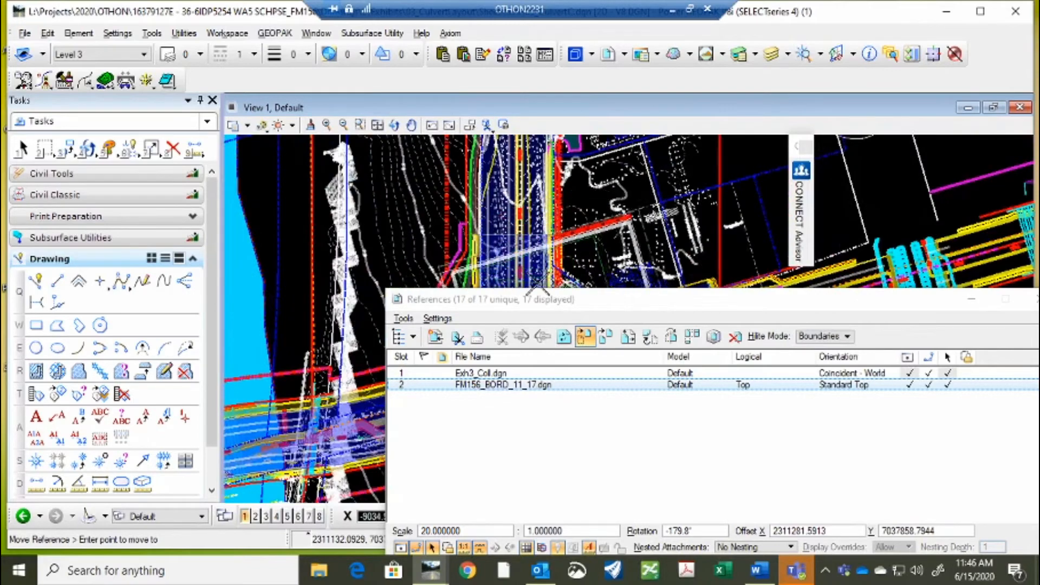
scroll(528, 218, down, 3)
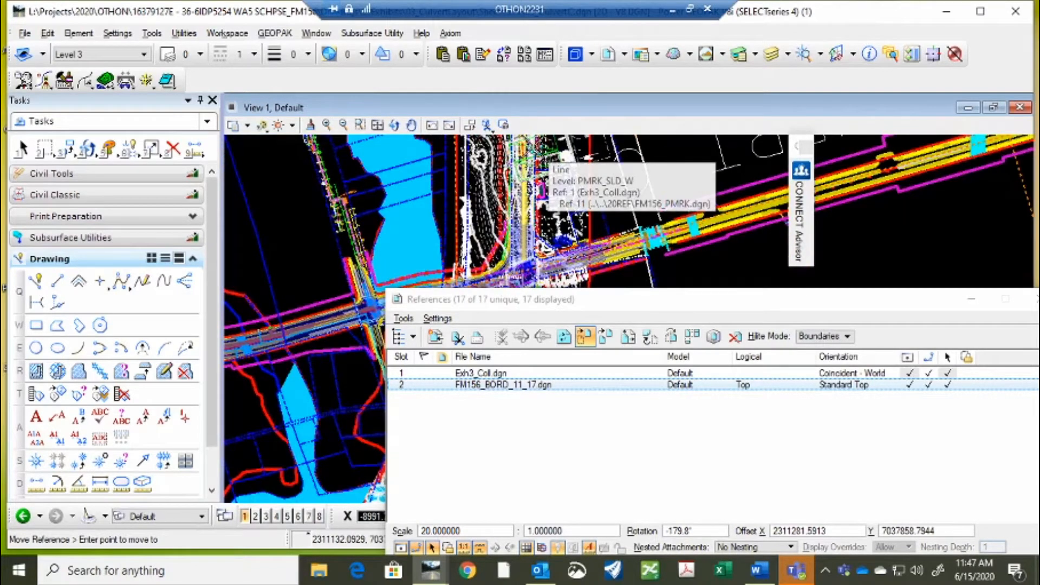
click(449, 125)
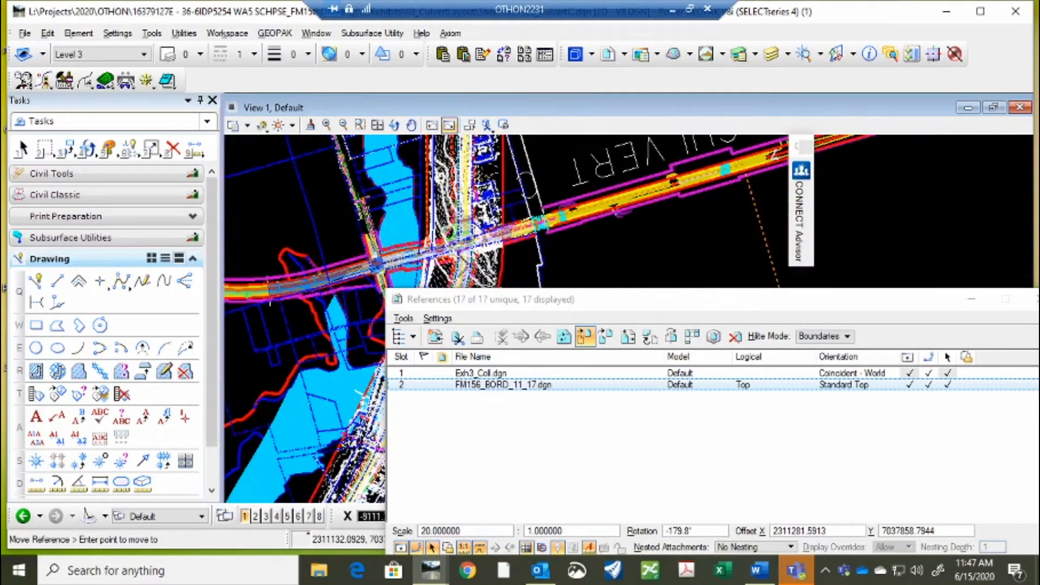
scroll(476, 201, up, 3)
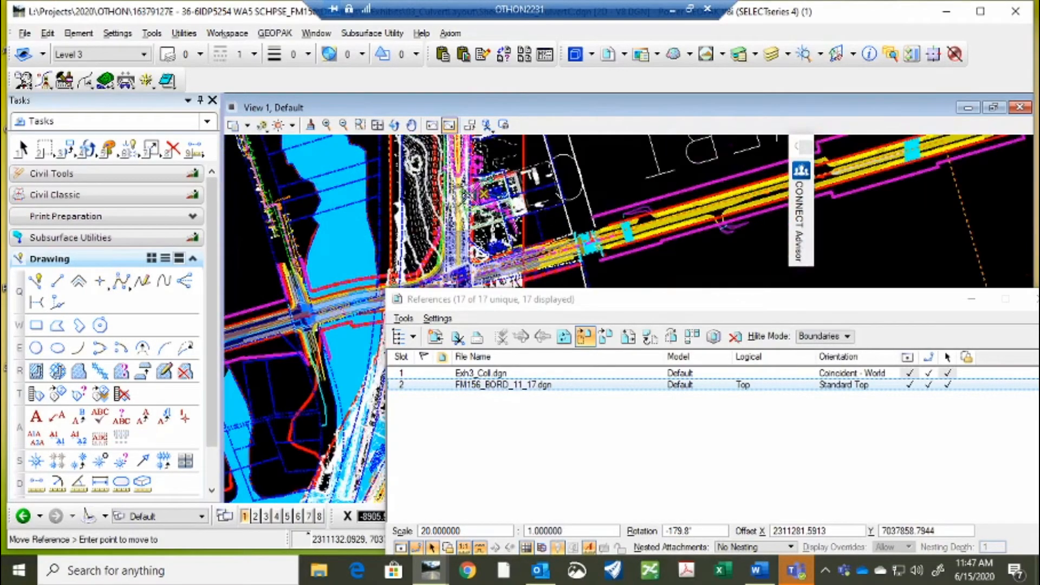
scroll(493, 207, up, 2)
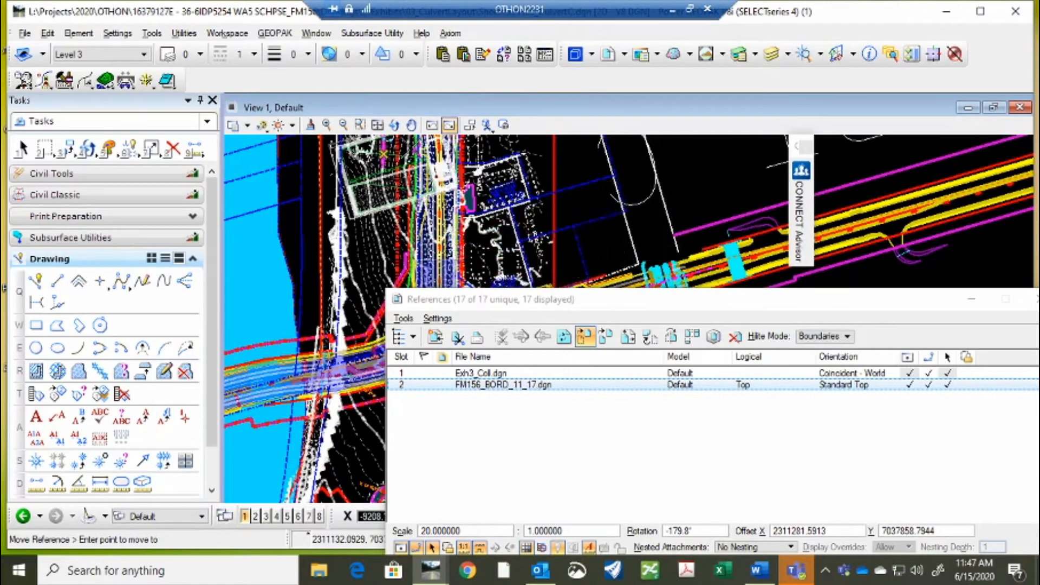
scroll(442, 154, up, 3)
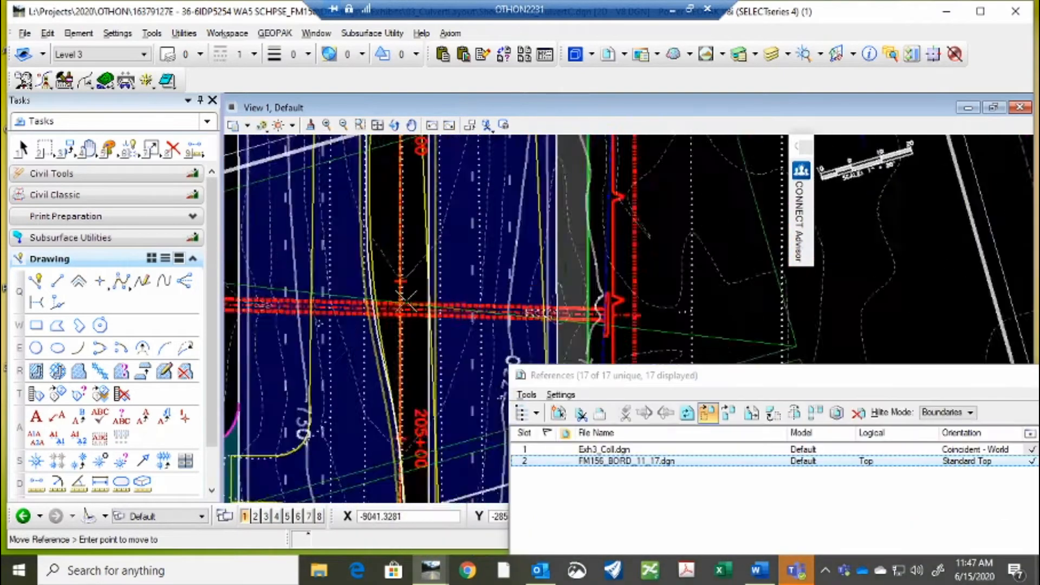
scroll(404, 314, up, 4)
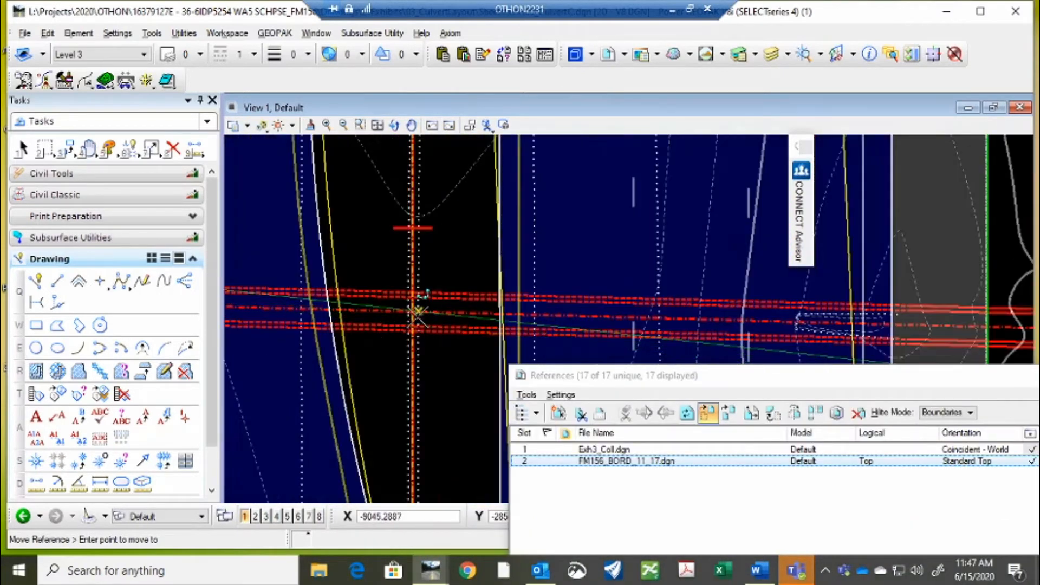
- Place the border reference at the crossing of the culvert and roadway centerlines with the Intersection snap, and check its position over the culvert
mouse_move(627, 382)
mouse_down()
mouse_move(717, 327)
mouse_move(884, 165)
mouse_move(907, 156)
mouse_up()
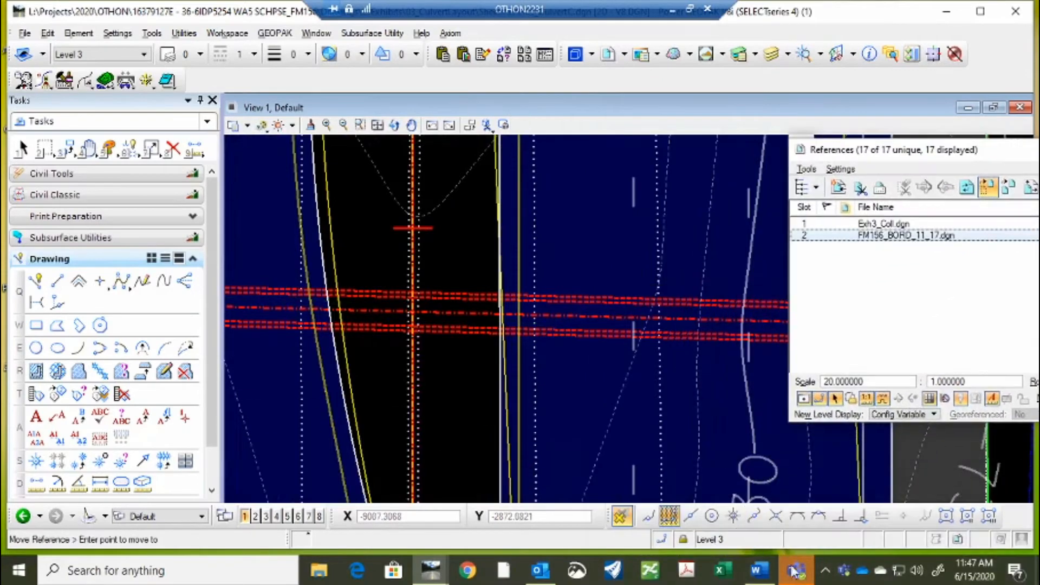
click(780, 517)
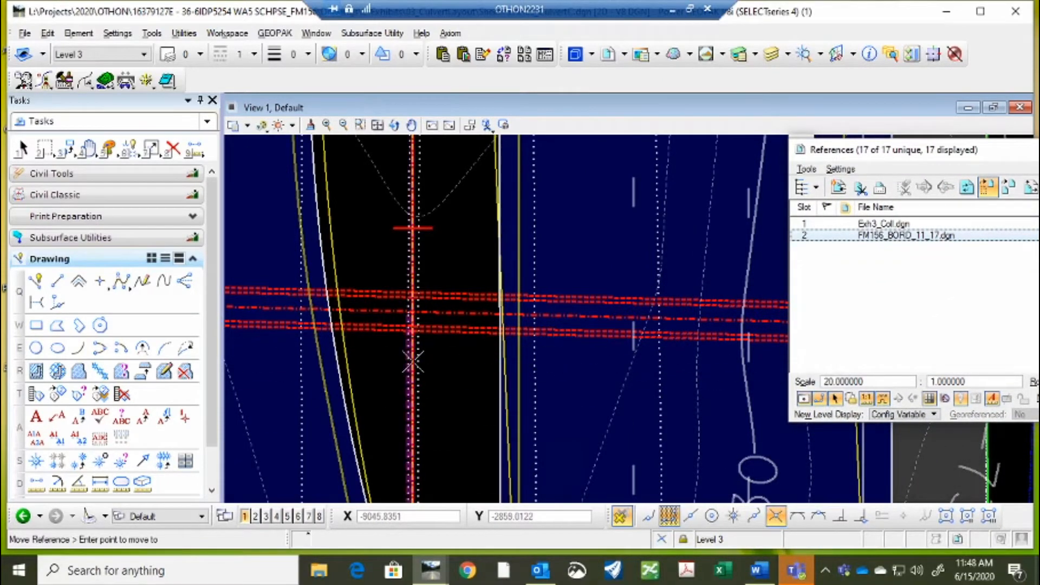
click(413, 252)
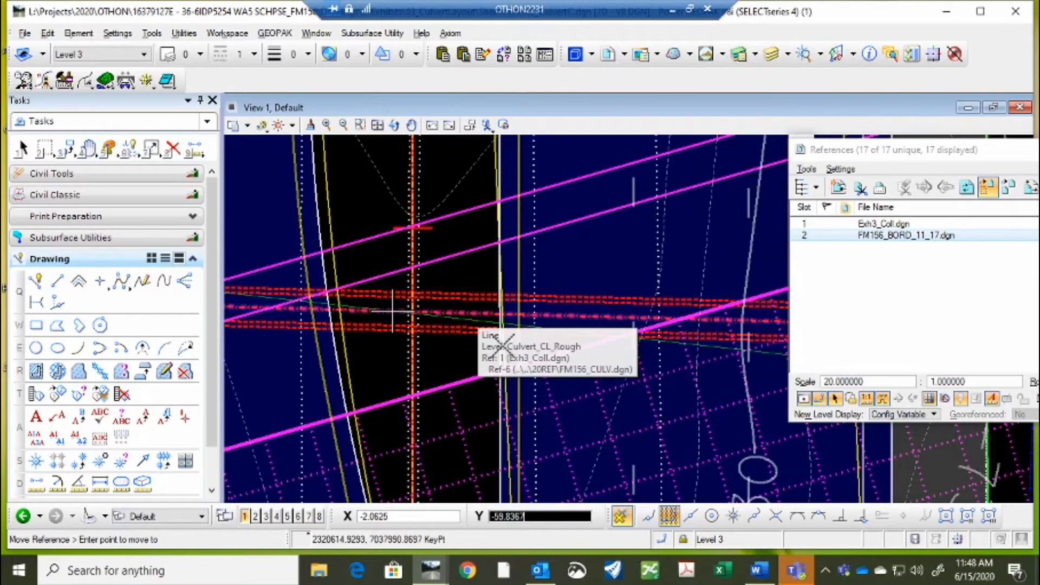
click(776, 517)
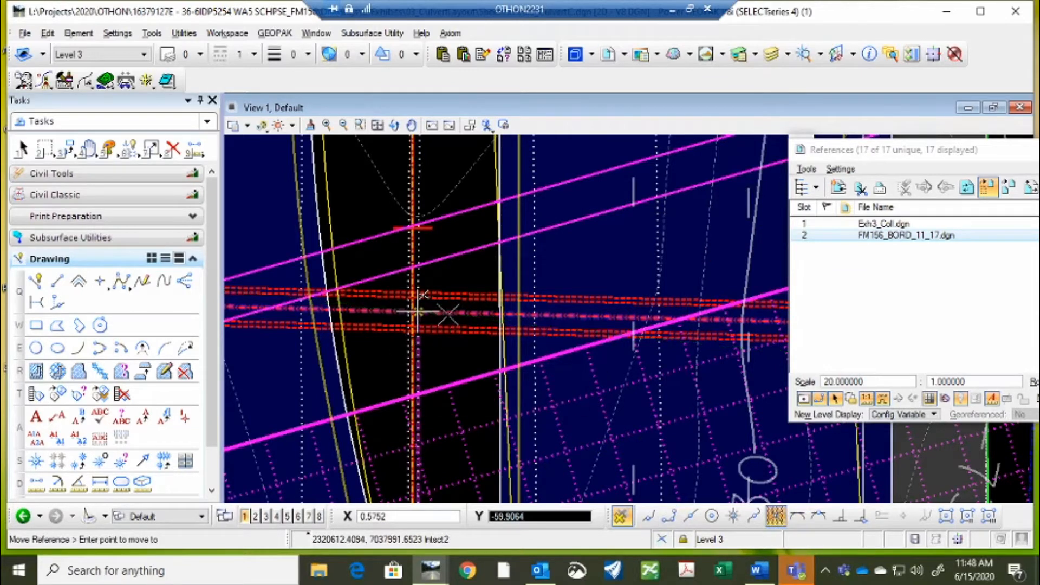
click(415, 351)
right_click(488, 327)
scroll(497, 275, down, 9)
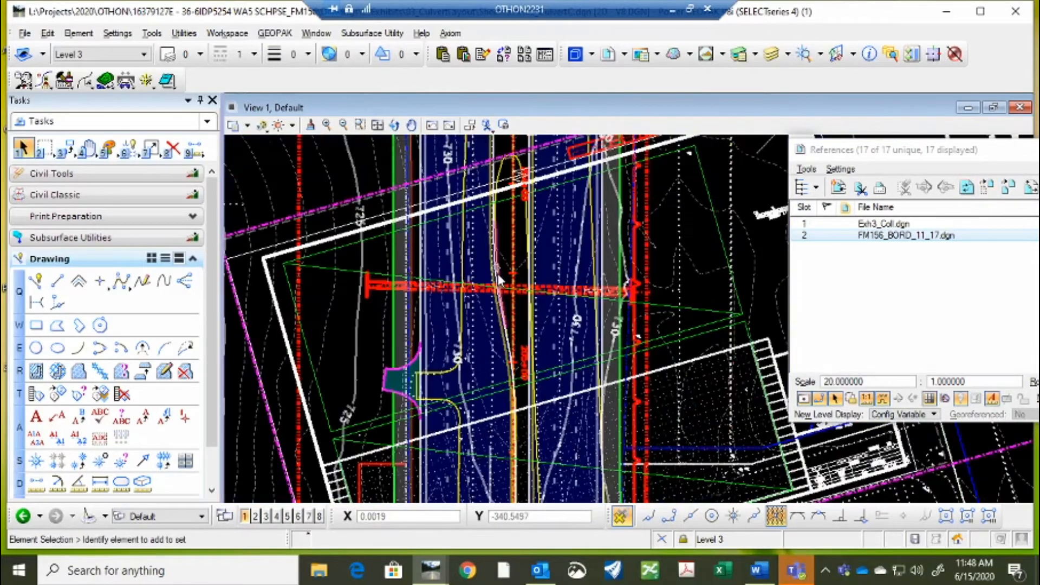
scroll(499, 280, down, 5)
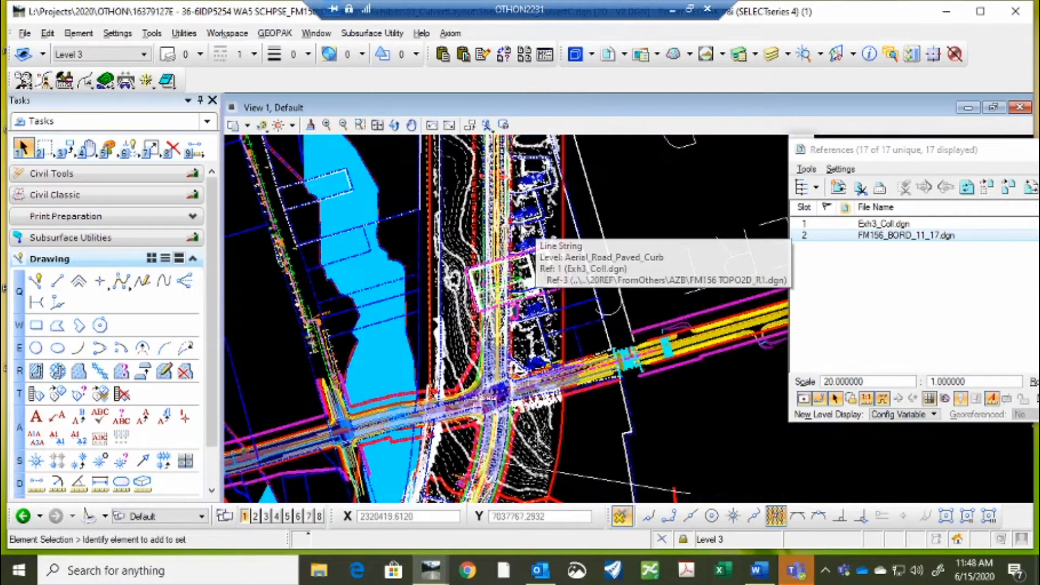
scroll(497, 287, up, 4)
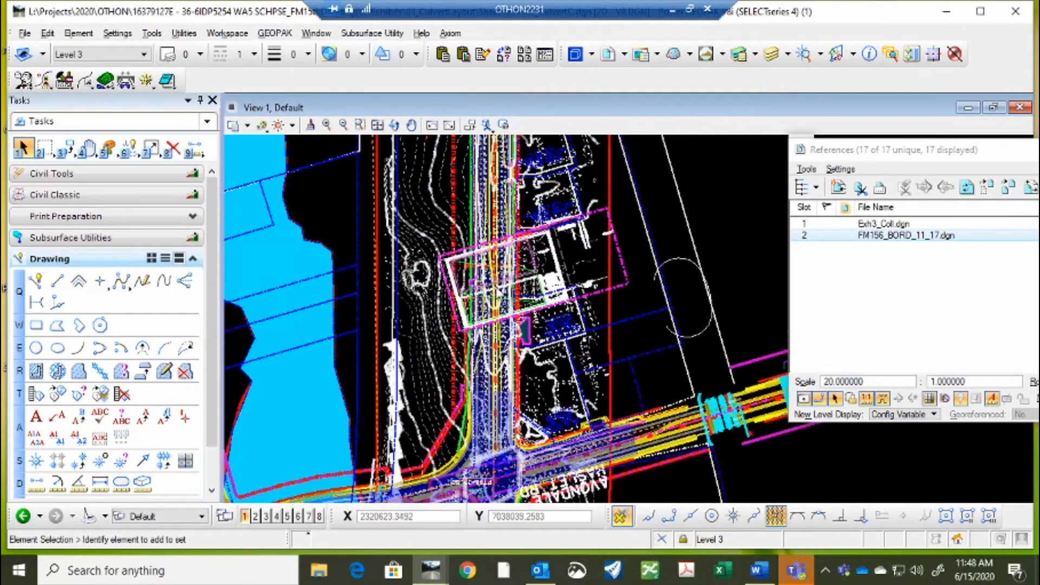
scroll(496, 287, up, 2)
scroll(528, 222, up, 3)
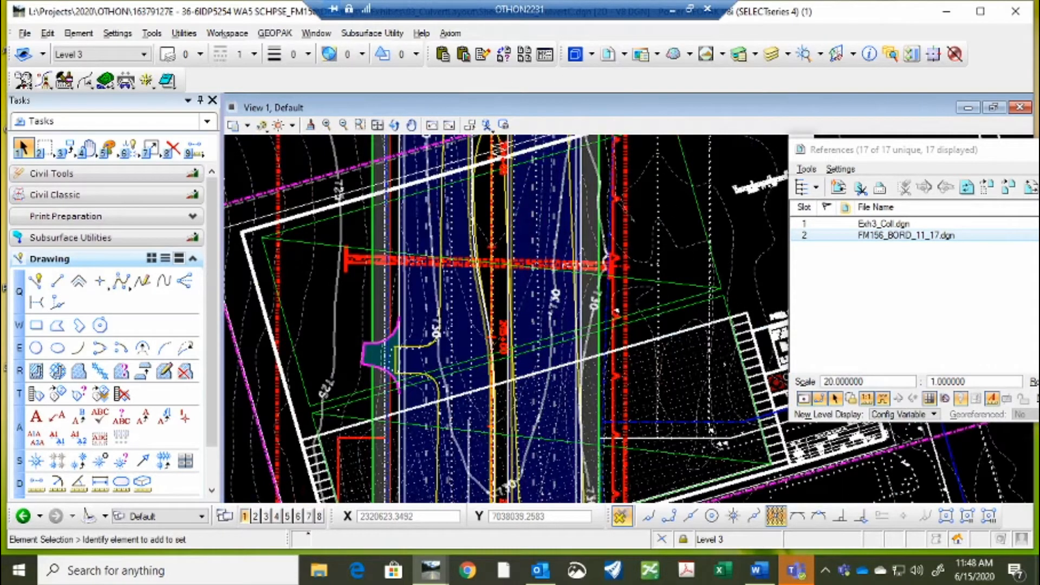
drag(894, 157, 808, 280)
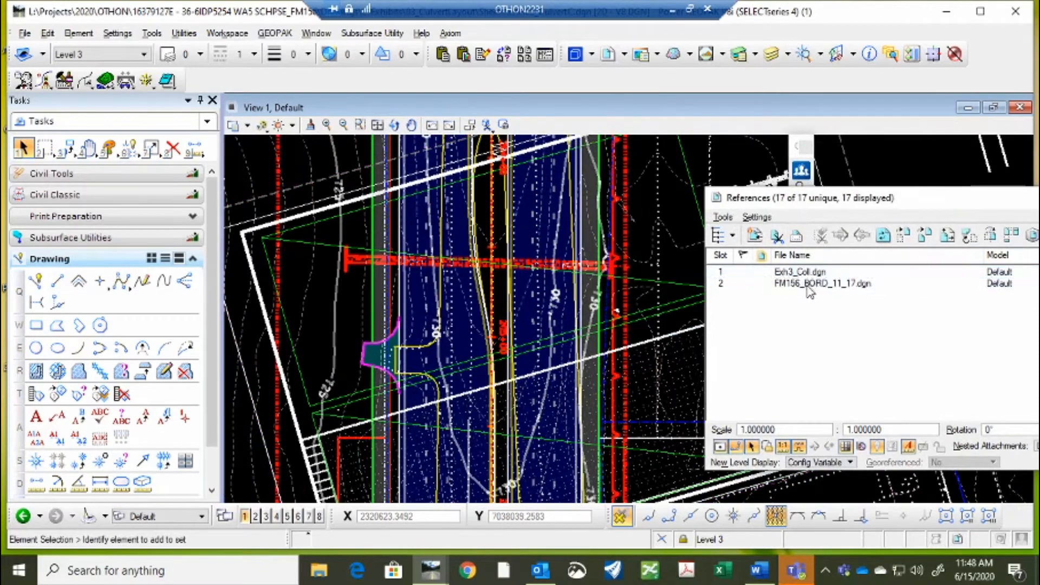
right_click(810, 285)
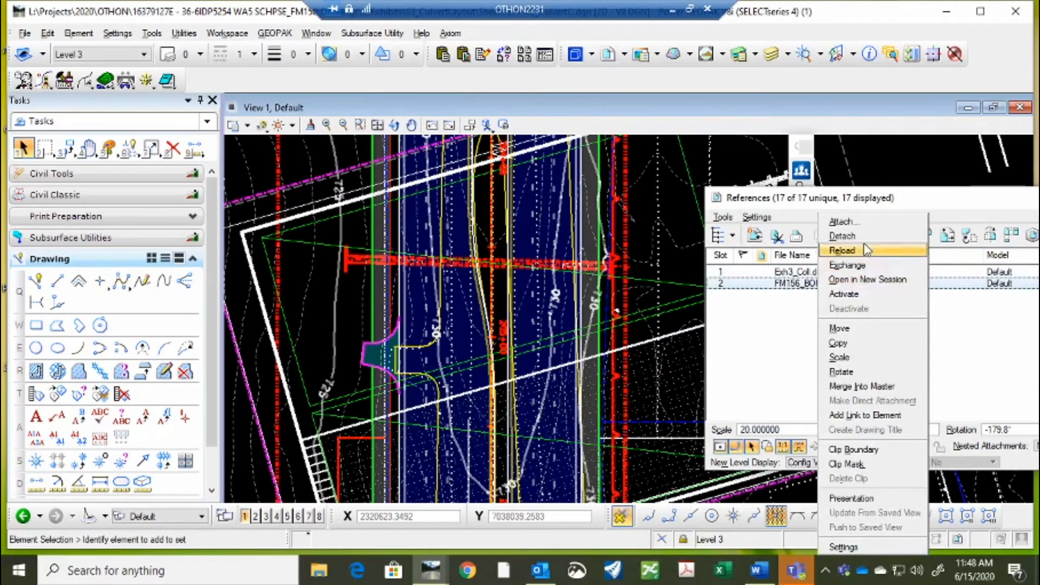
click(848, 371)
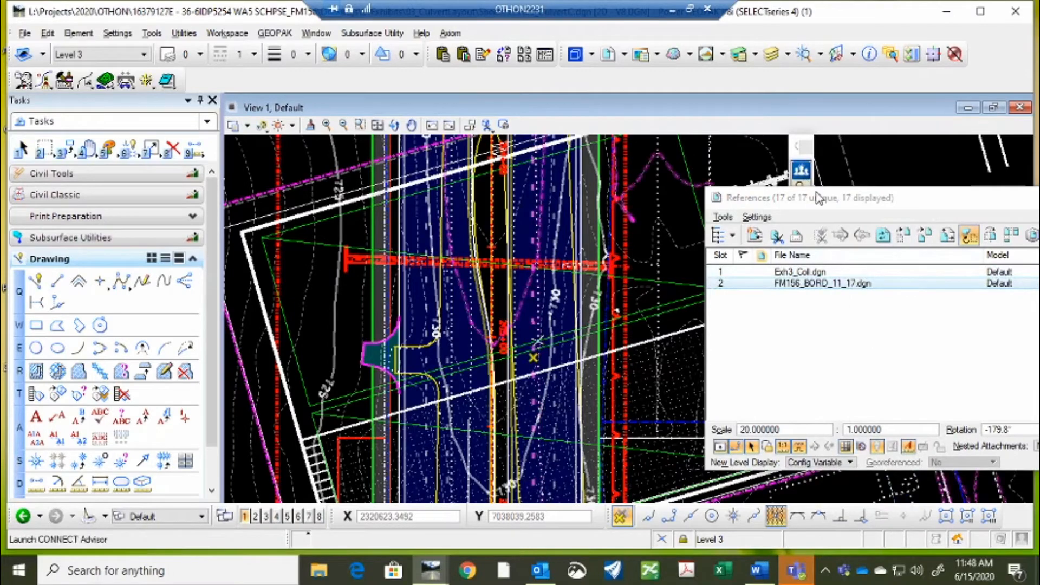
mouse_move(810, 198)
mouse_down()
mouse_move(810, 314)
mouse_move(810, 185)
mouse_up()
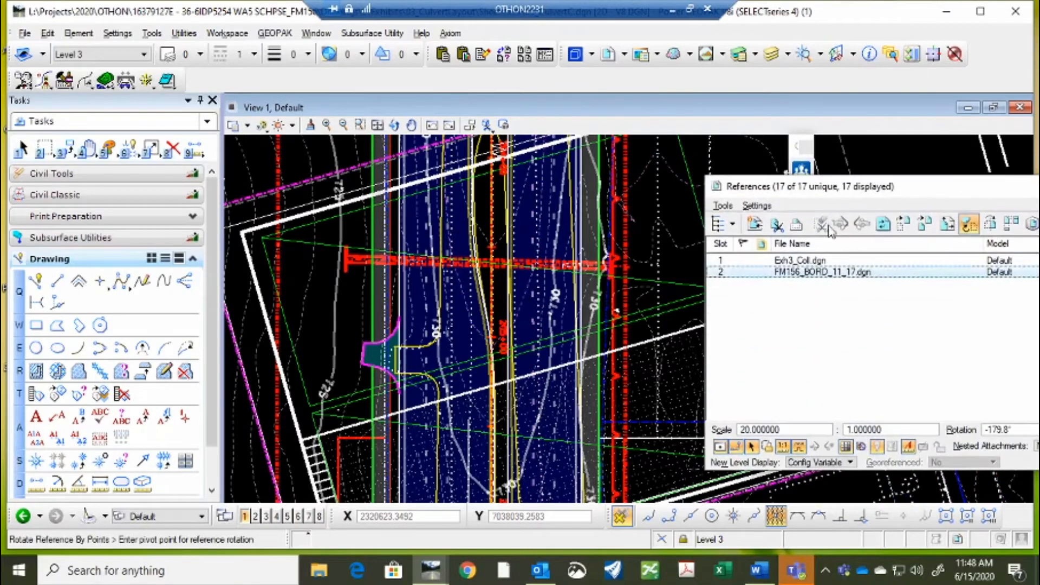
right_click(829, 271)
click(866, 372)
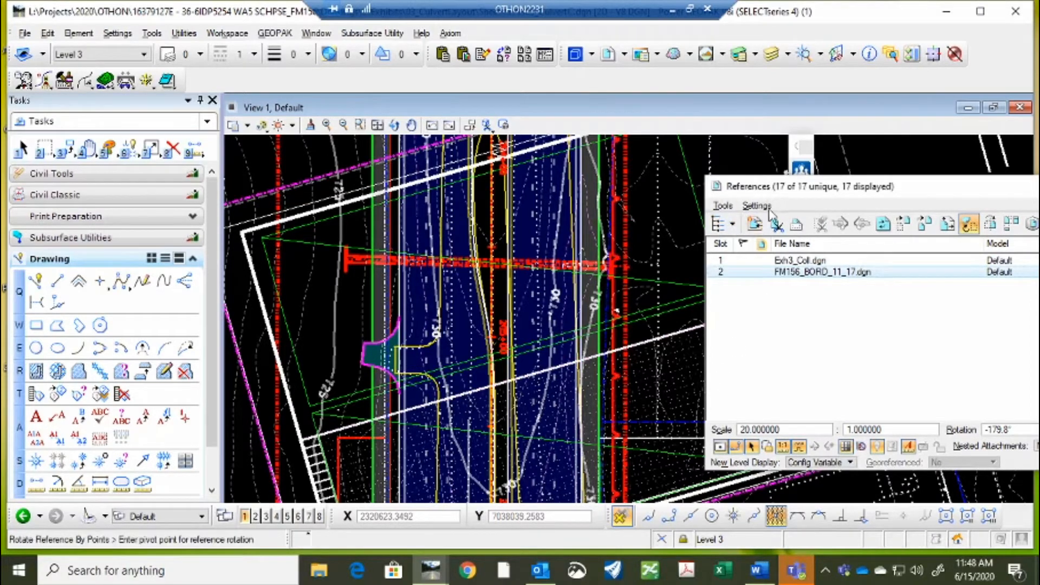
drag(751, 187, 754, 72)
drag(875, 175, 858, 210)
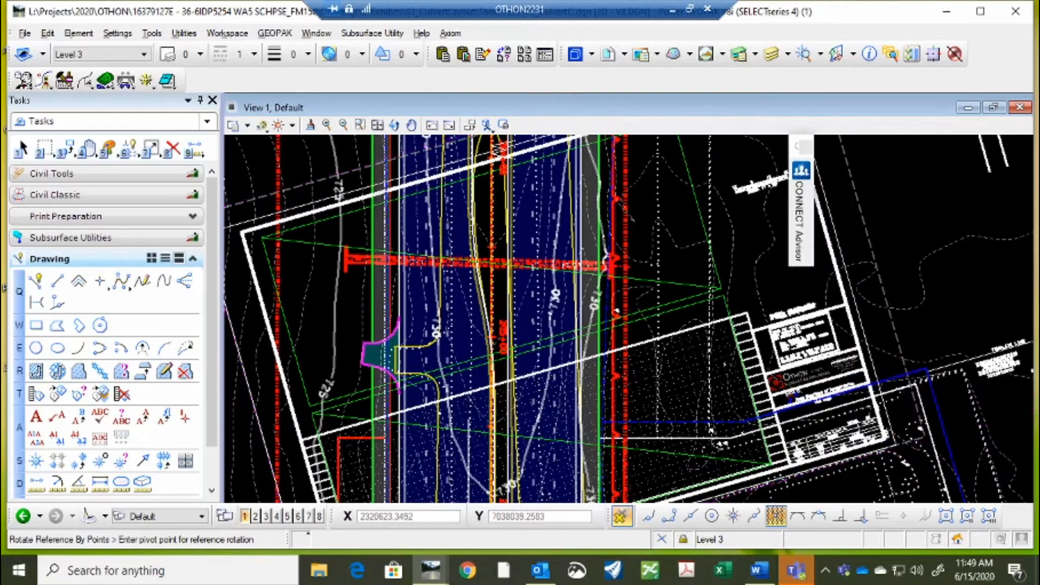
click(429, 579)
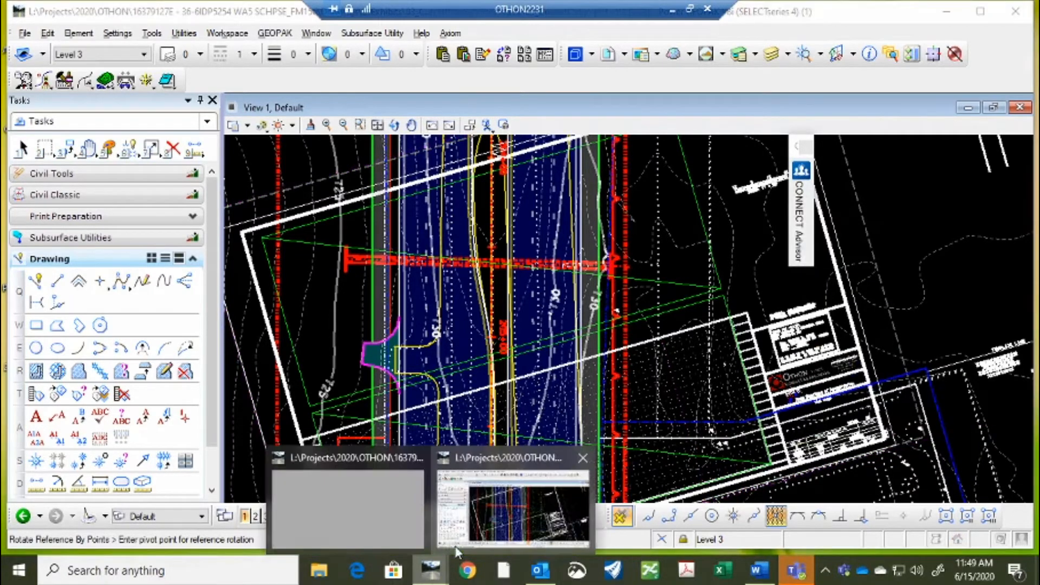
click(523, 509)
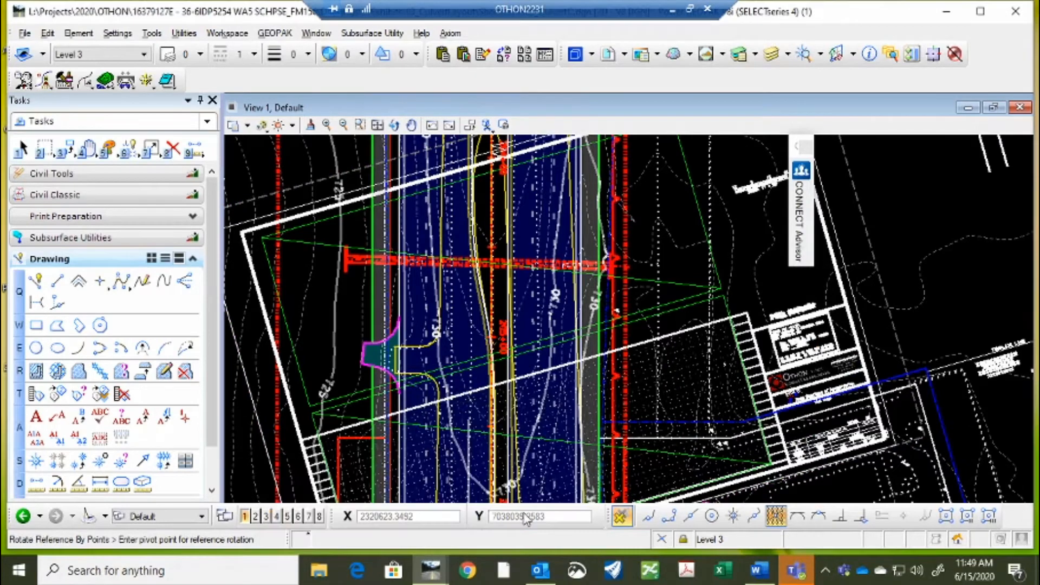
click(430, 578)
click(348, 527)
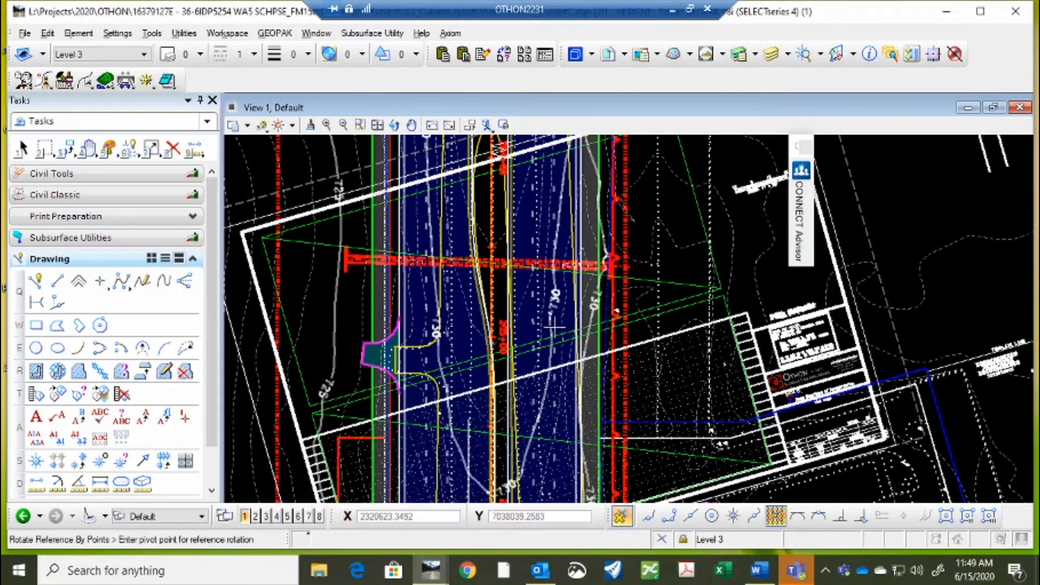
click(26, 145)
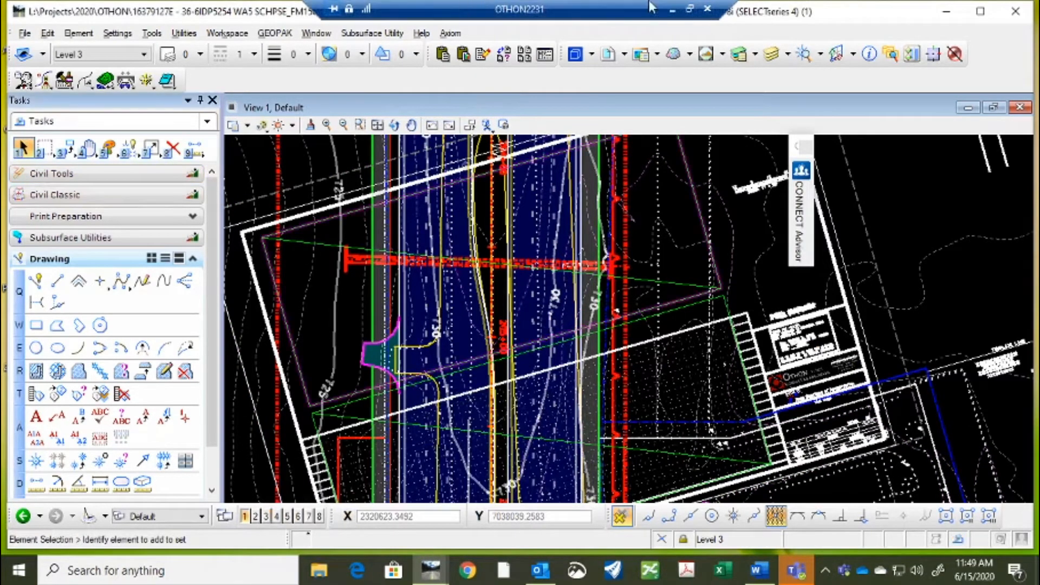
double_click(884, 12)
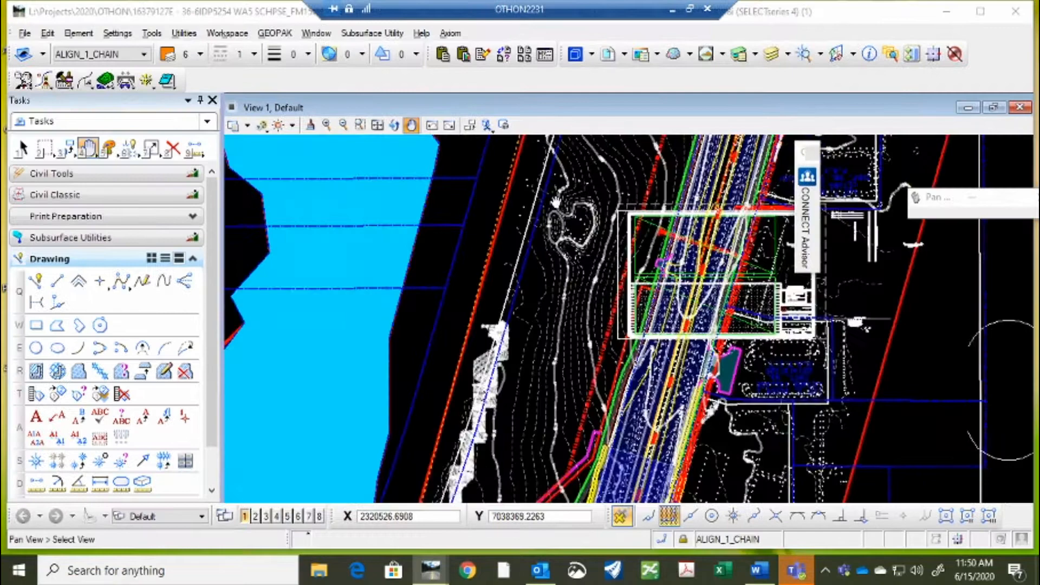
- Rotate the view with the 2 Points method along the centerline tick mark just above the culvert so the roadway runs vertically
drag(737, 327, 753, 347)
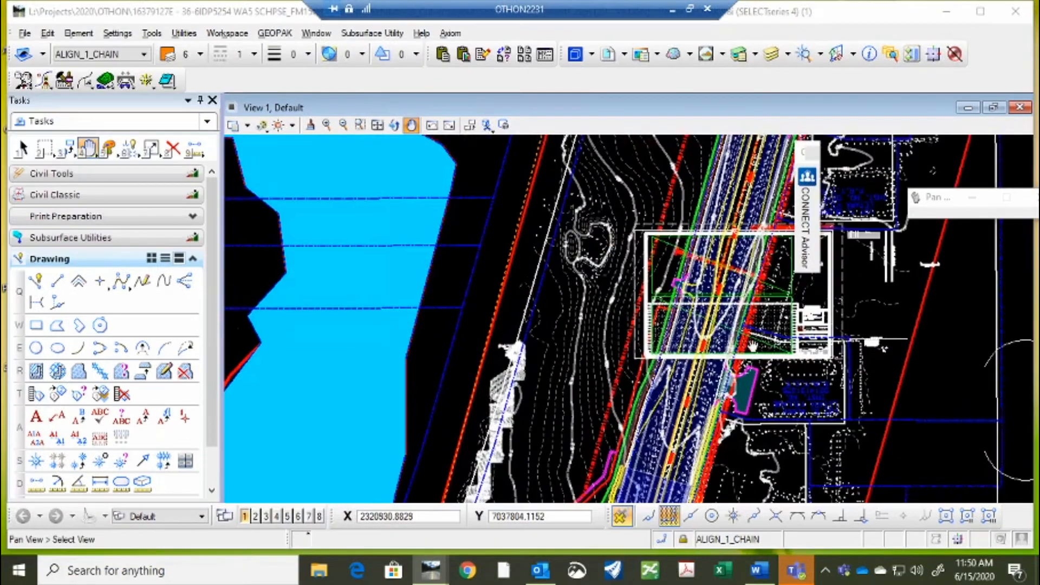
mouse_move(956, 326)
mouse_down()
mouse_move(787, 301)
mouse_move(454, 151)
mouse_up()
mouse_move(392, 132)
mouse_down()
mouse_move(432, 248)
mouse_move(460, 284)
mouse_move(701, 302)
mouse_move(729, 317)
mouse_up()
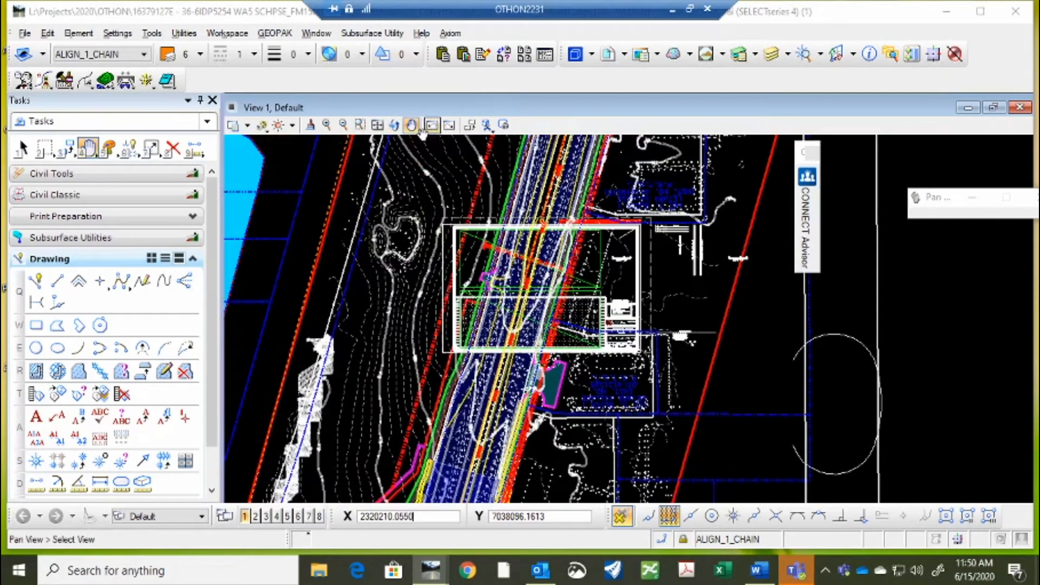
scroll(536, 256, up, 5)
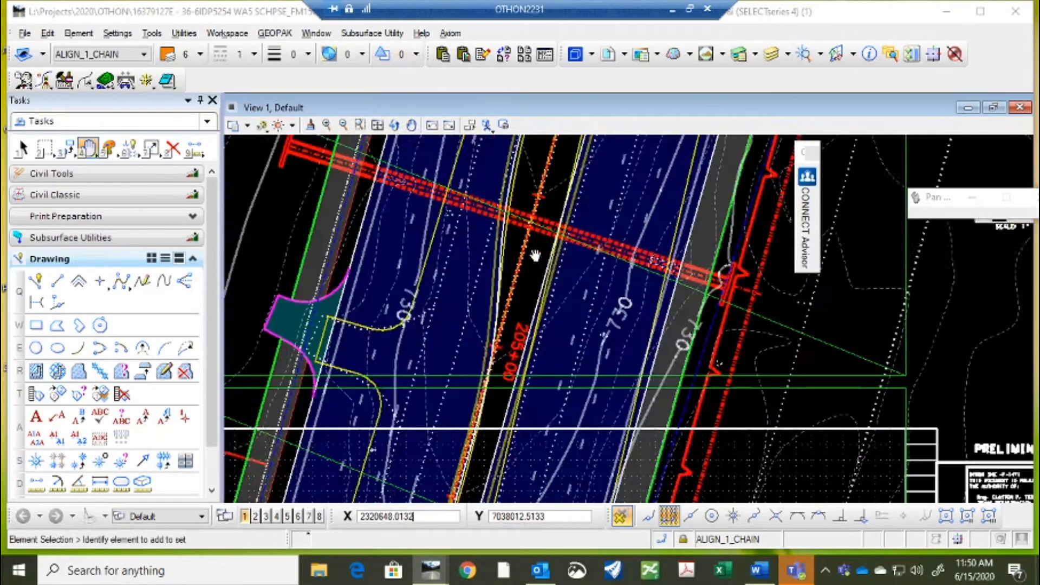
click(395, 125)
scroll(540, 199, up, 3)
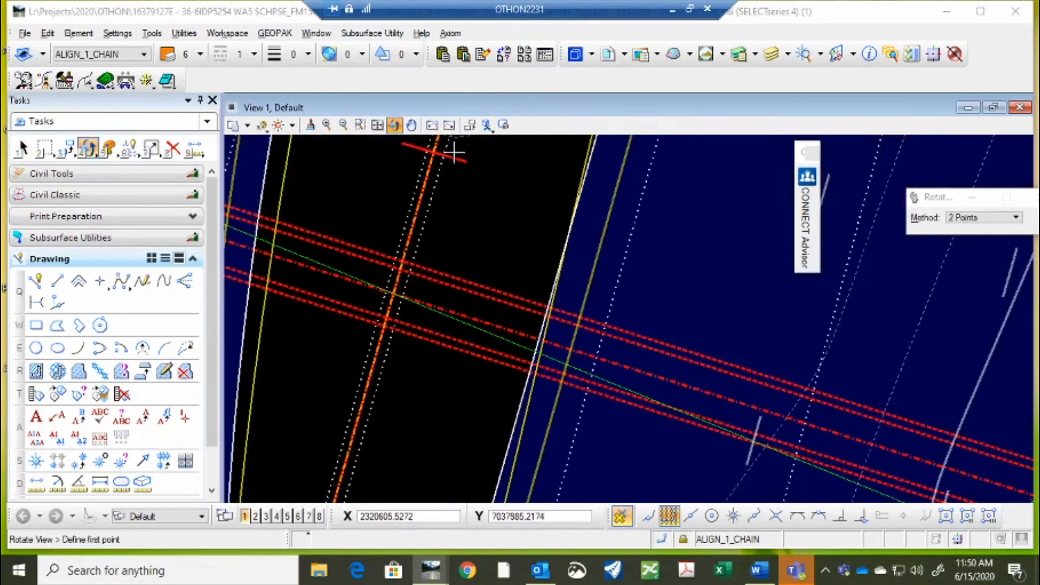
click(436, 154)
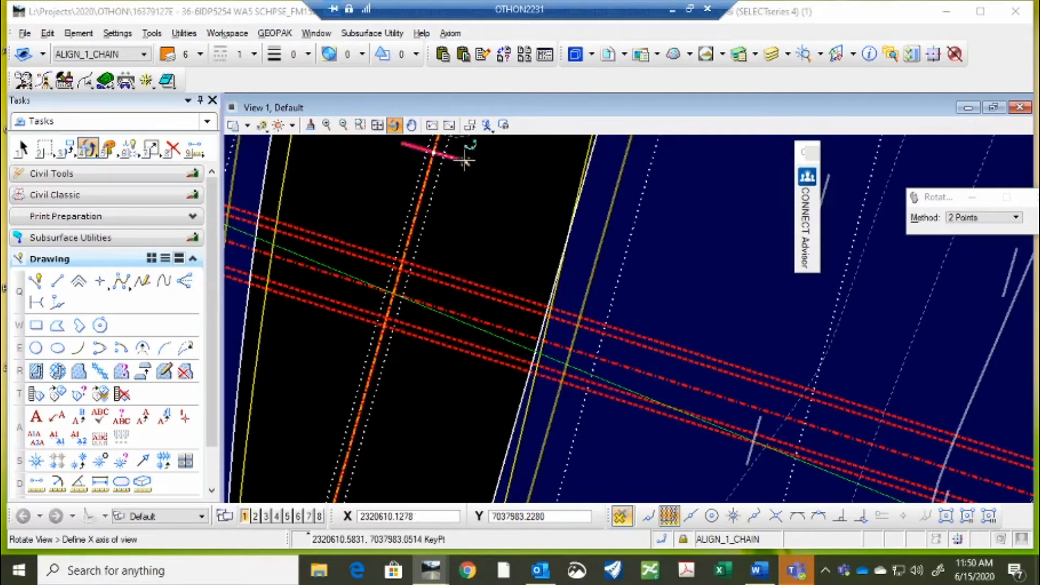
click(488, 154)
scroll(466, 174, down, 8)
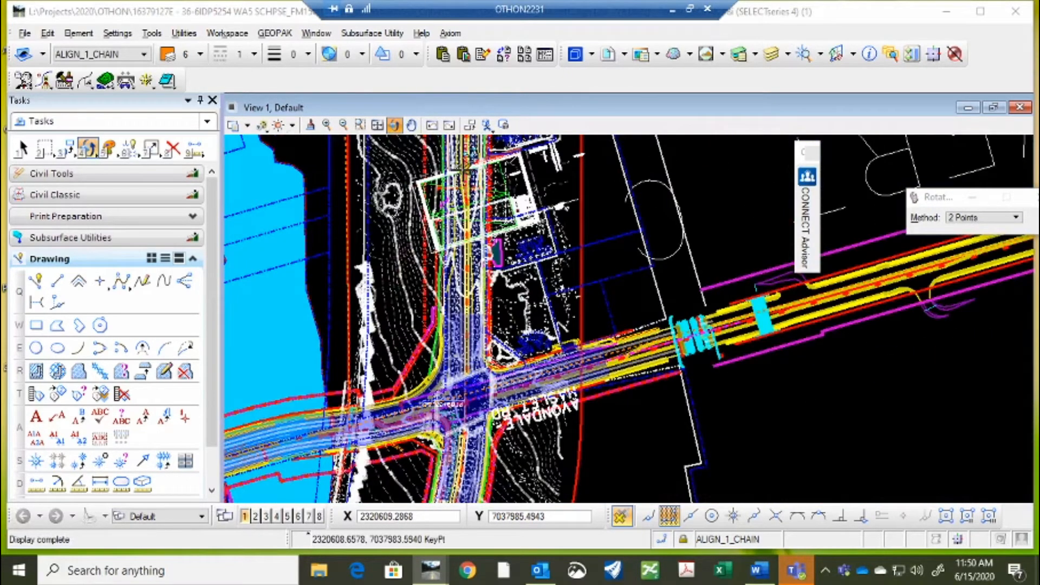
scroll(464, 163, up, 2)
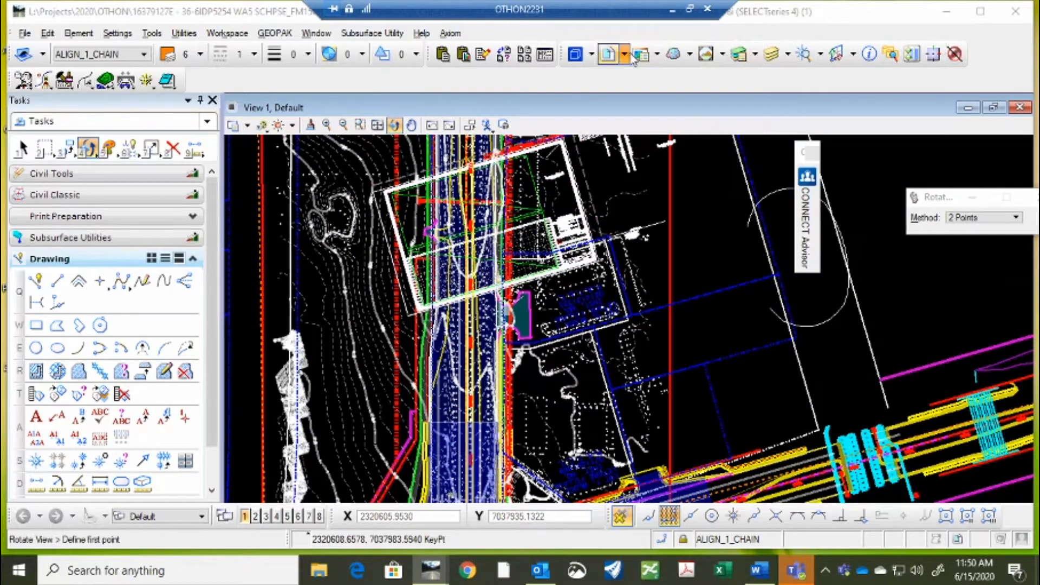
- Start rotating the FM156_BORD_11_17.dgn reference By Points, with its pivot at the crossing of the culvert and roadway centerlines
click(609, 55)
click(501, 142)
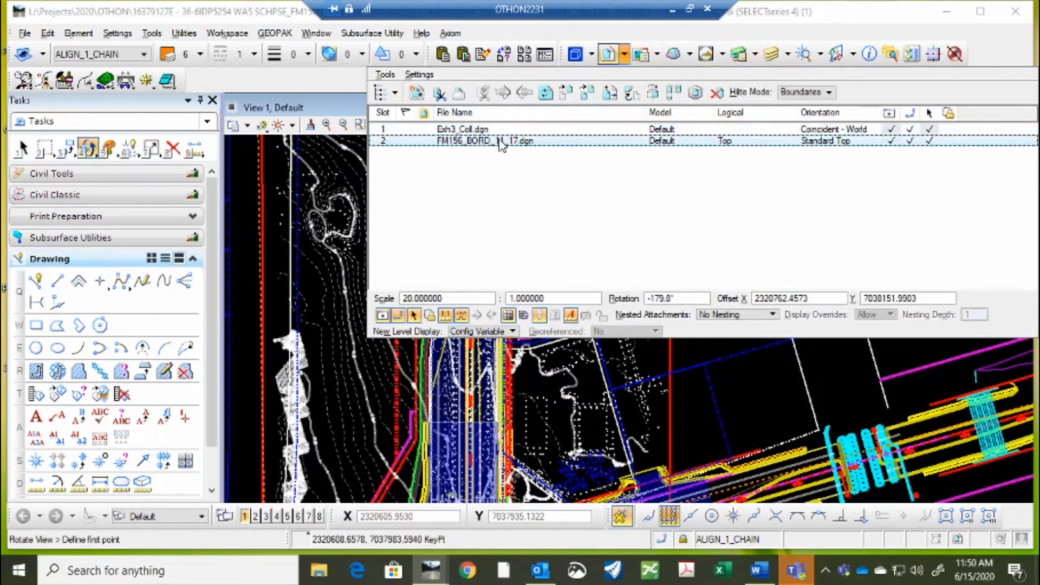
right_click(501, 144)
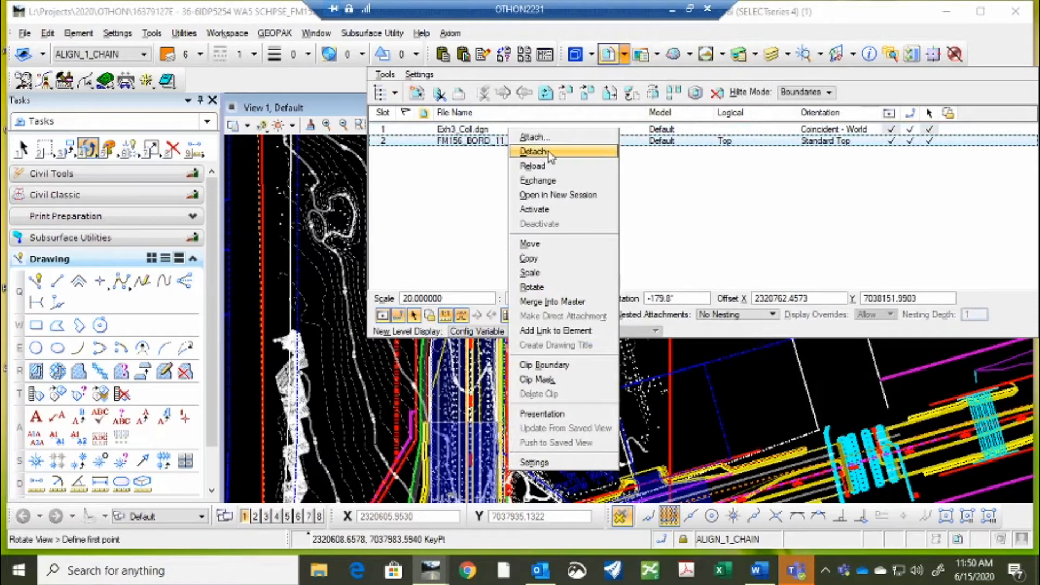
click(531, 287)
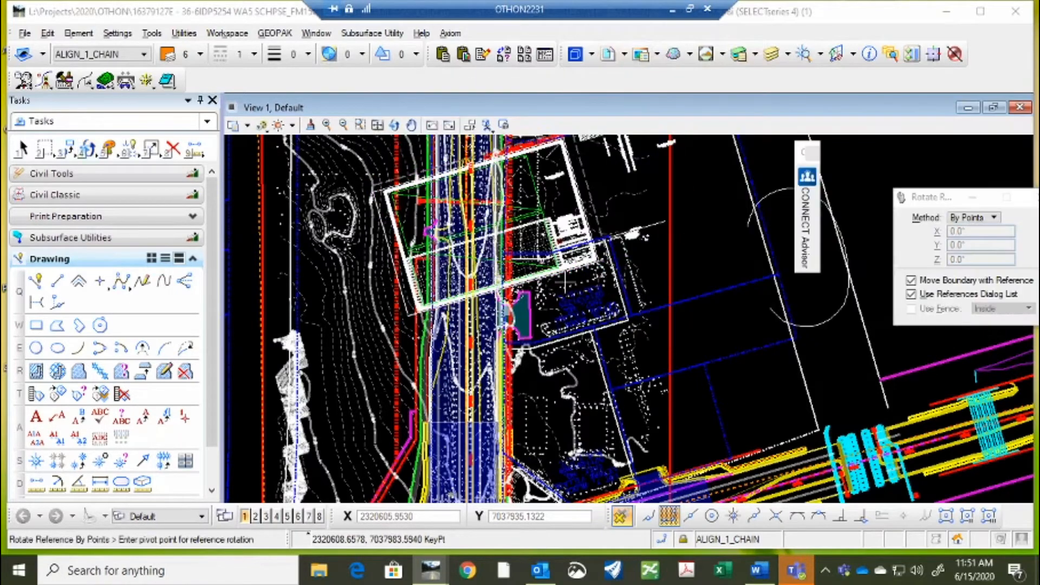
click(993, 219)
click(994, 219)
scroll(473, 202, up, 5)
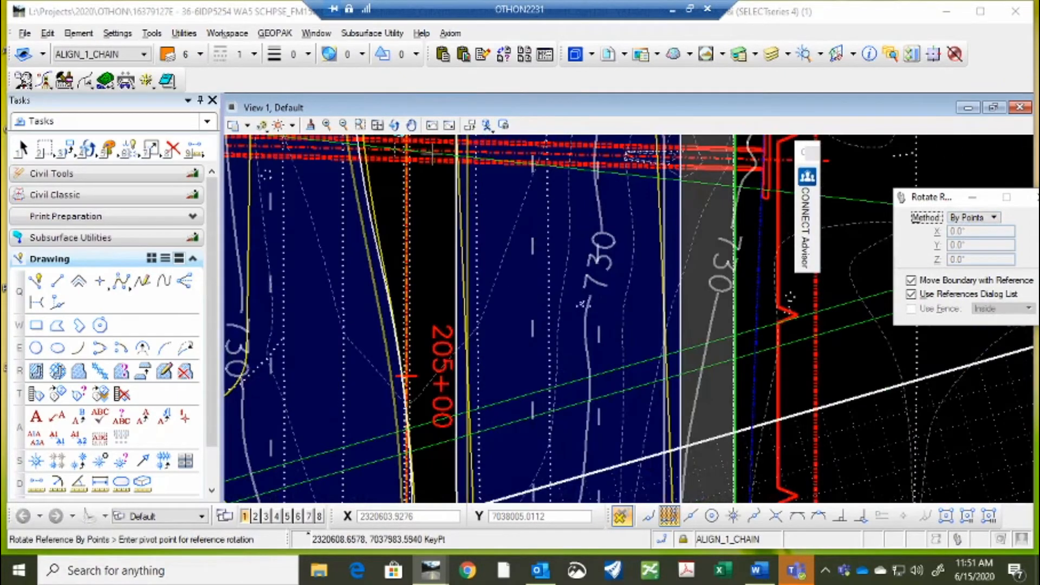
scroll(447, 255, down, 4)
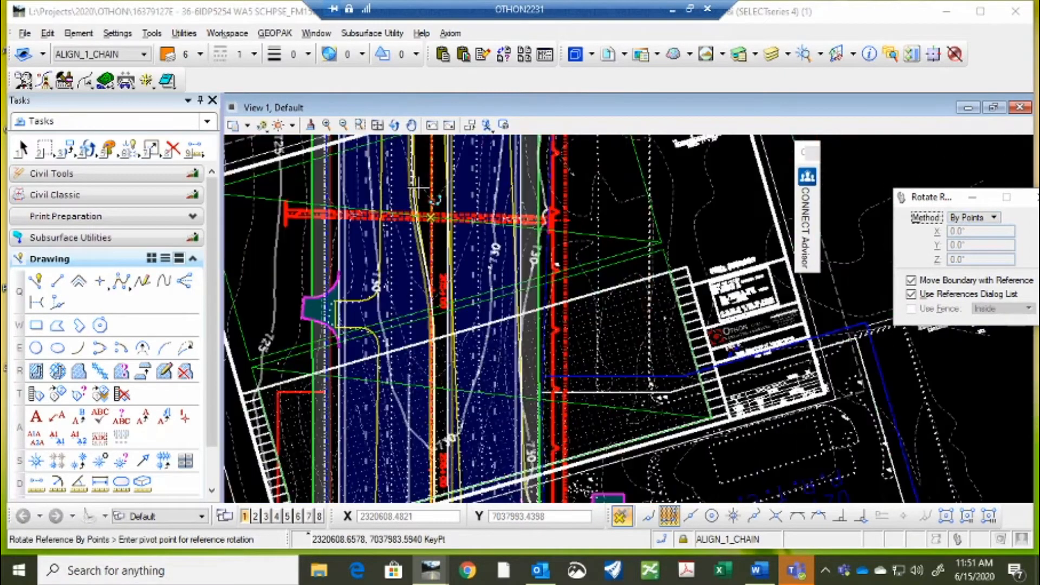
scroll(441, 217, up, 2)
scroll(464, 245, up, 2)
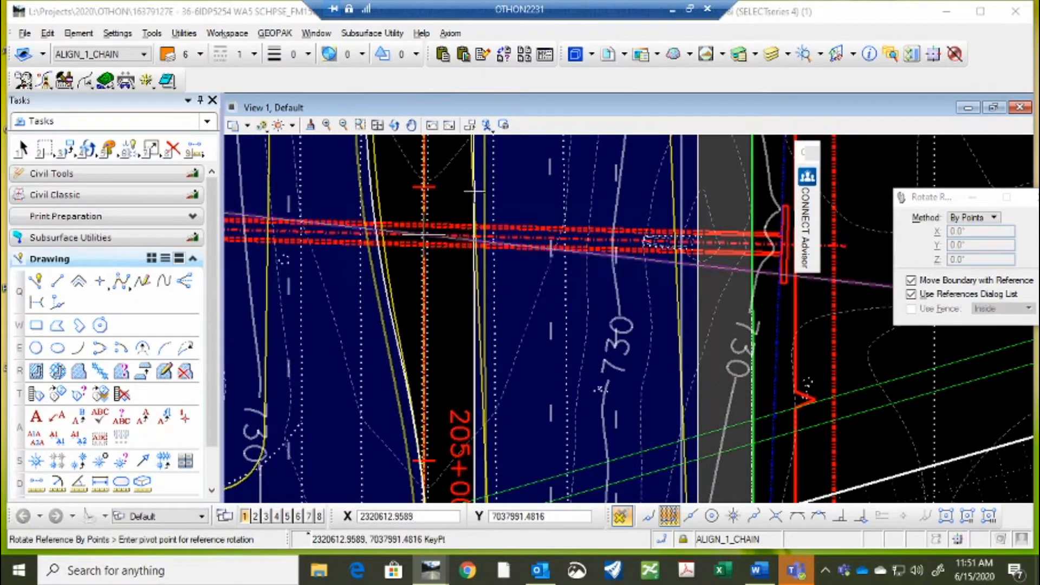
click(453, 188)
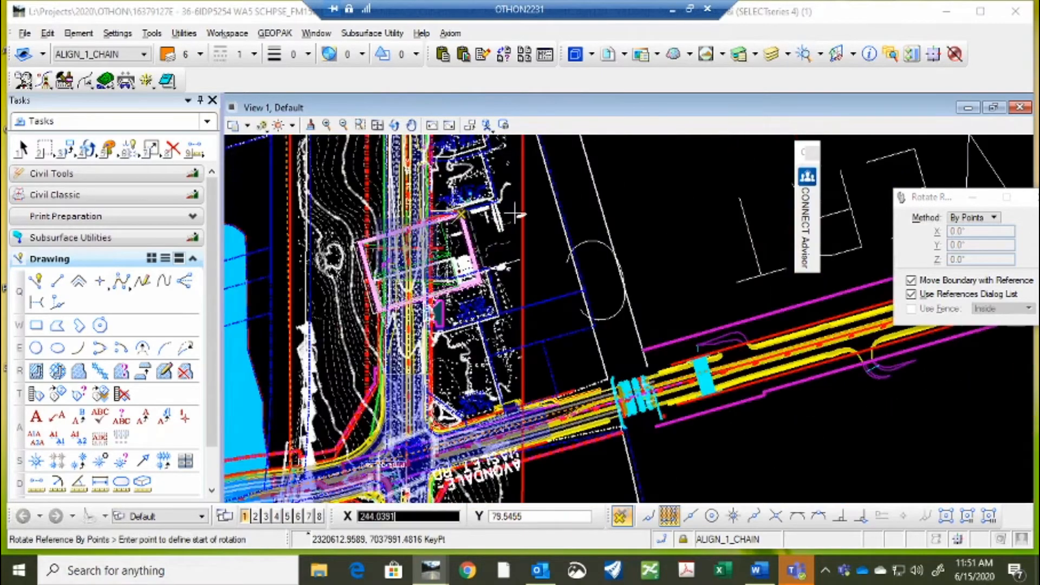
- Rotate the border square to the roadway, starting from the upper frame's right edge and aligning horizontally from the culvert crossing with the Intersection snap
scroll(398, 224, up, 3)
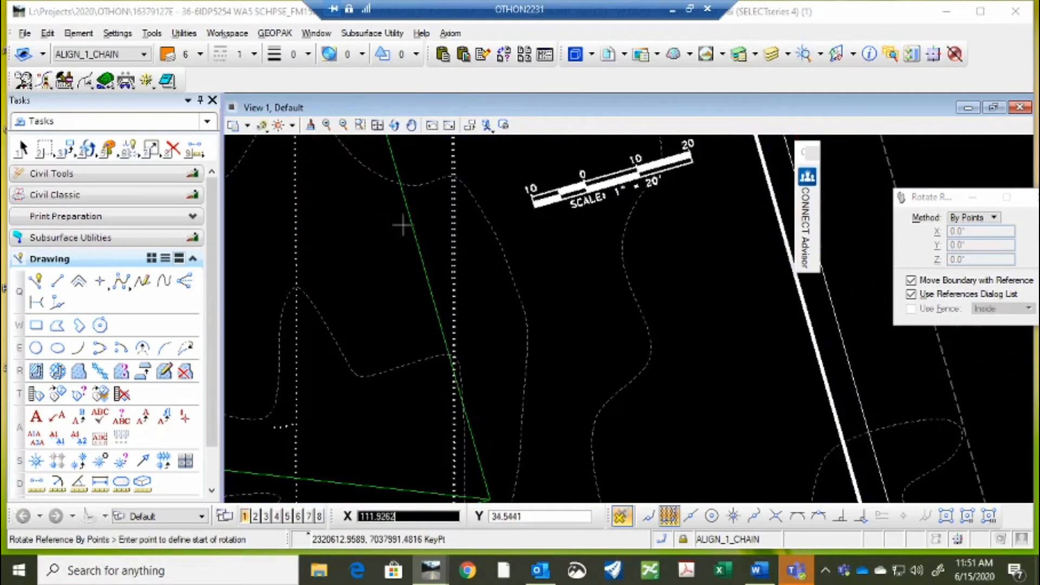
click(414, 234)
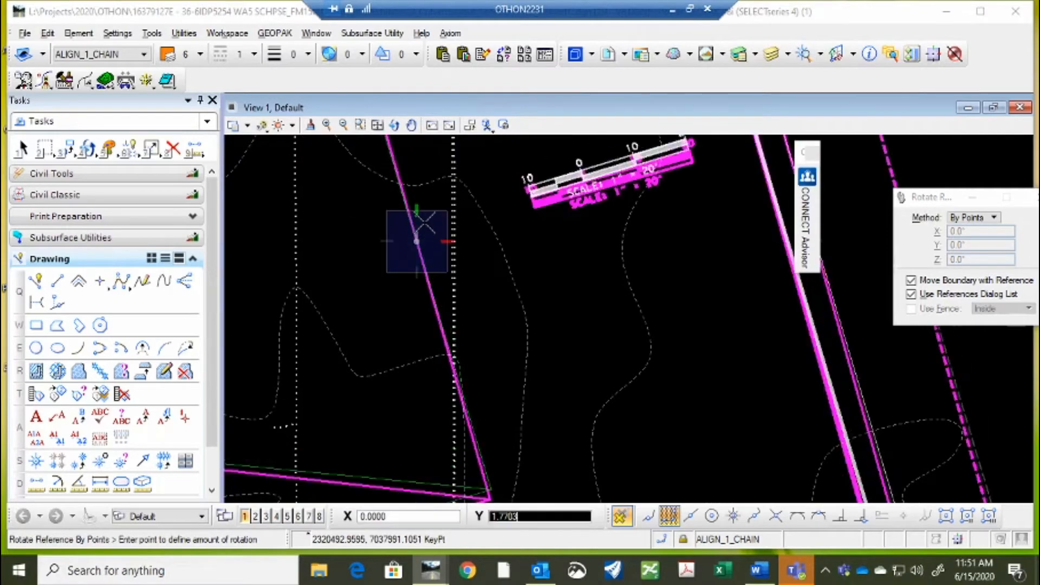
scroll(418, 232, down, 4)
scroll(521, 234, down, 3)
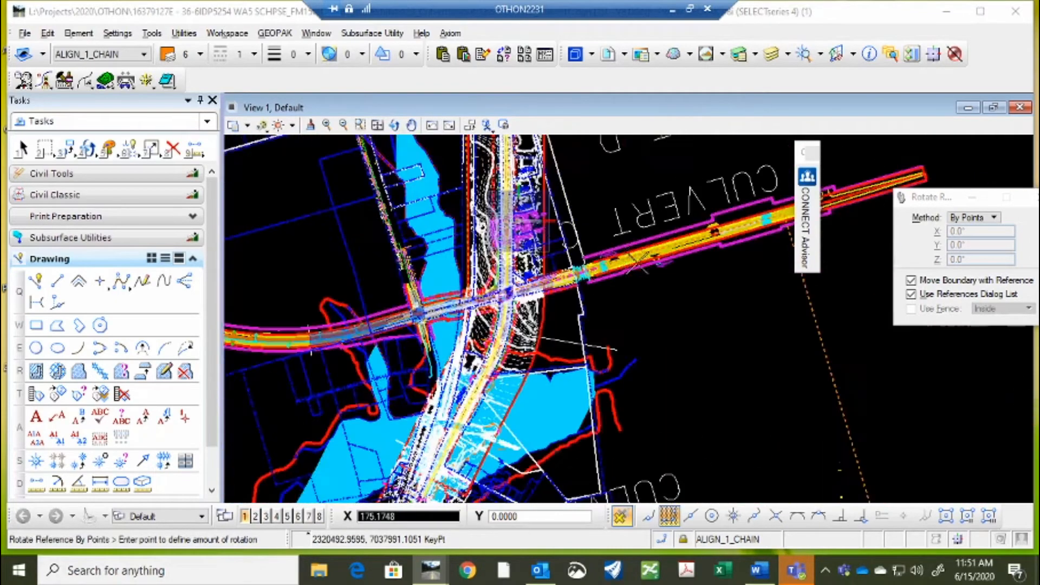
scroll(517, 224, up, 3)
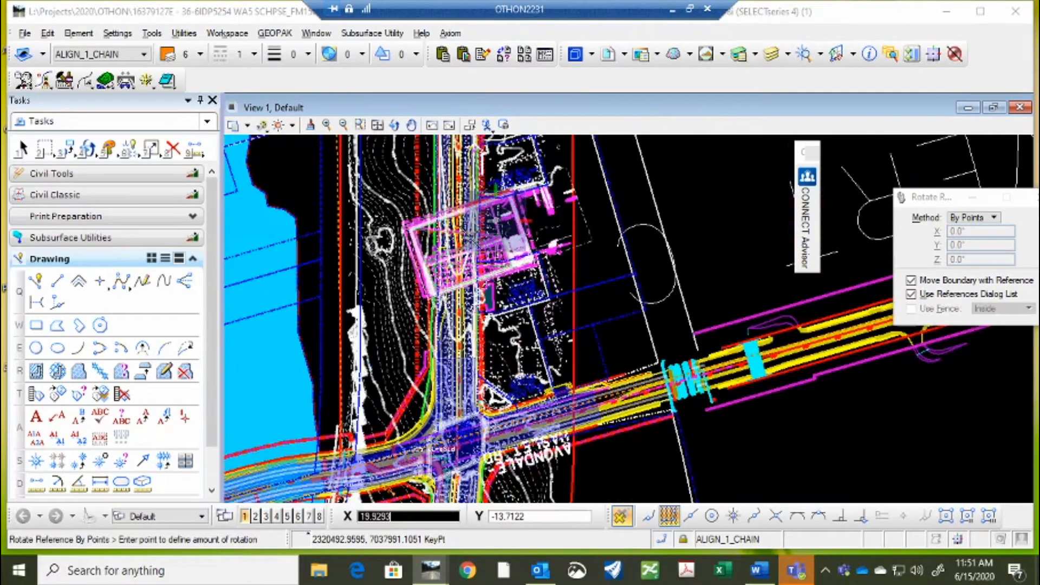
scroll(446, 226, up, 2)
scroll(450, 225, up, 3)
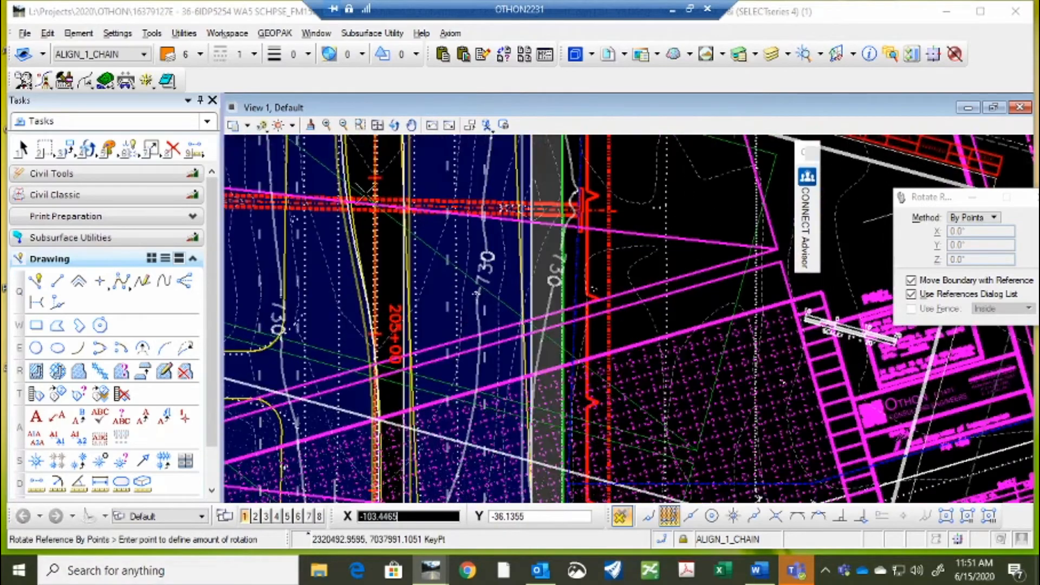
scroll(373, 201, up, 3)
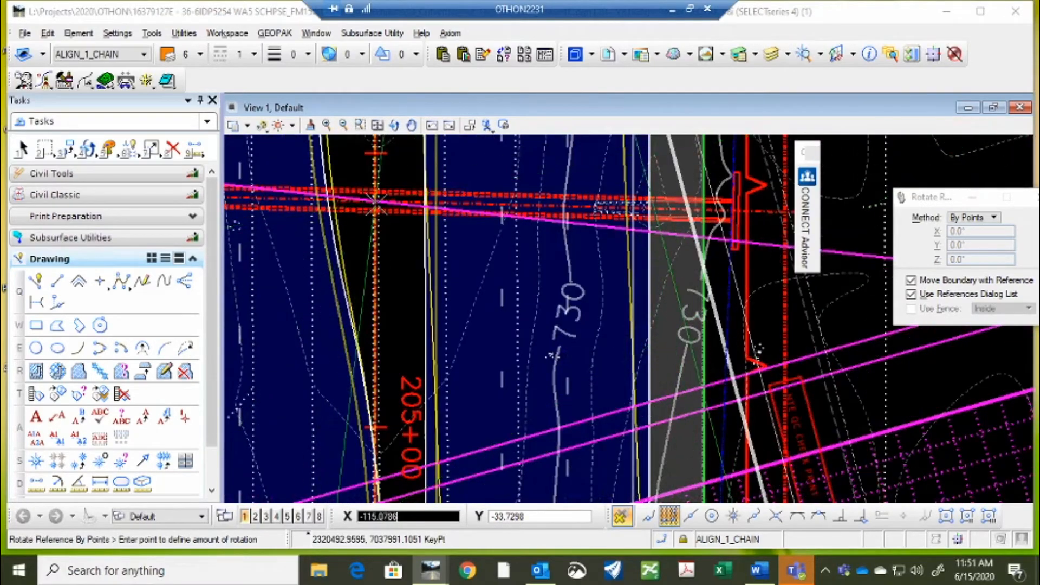
scroll(379, 202, up, 2)
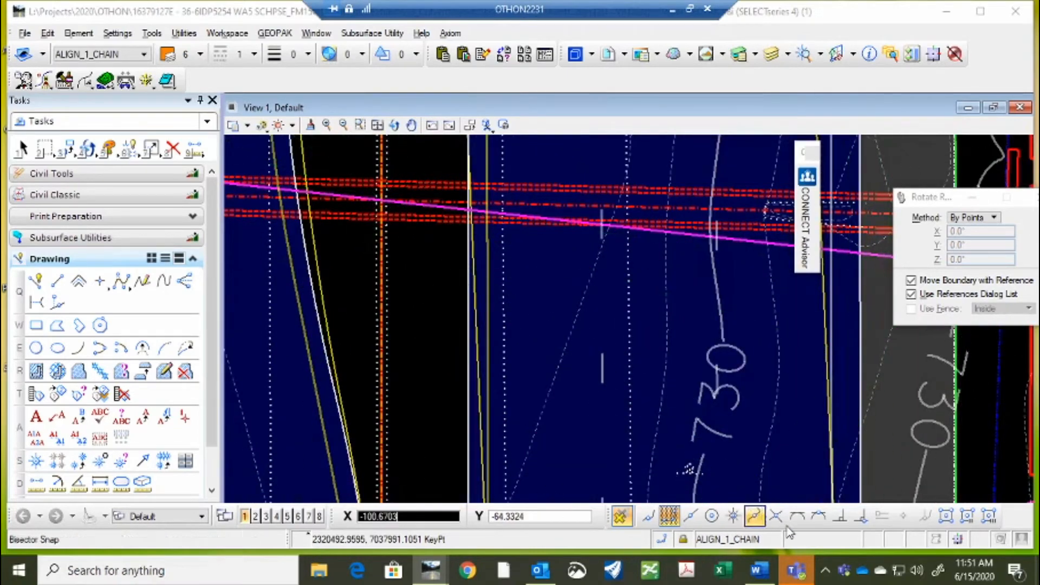
click(776, 516)
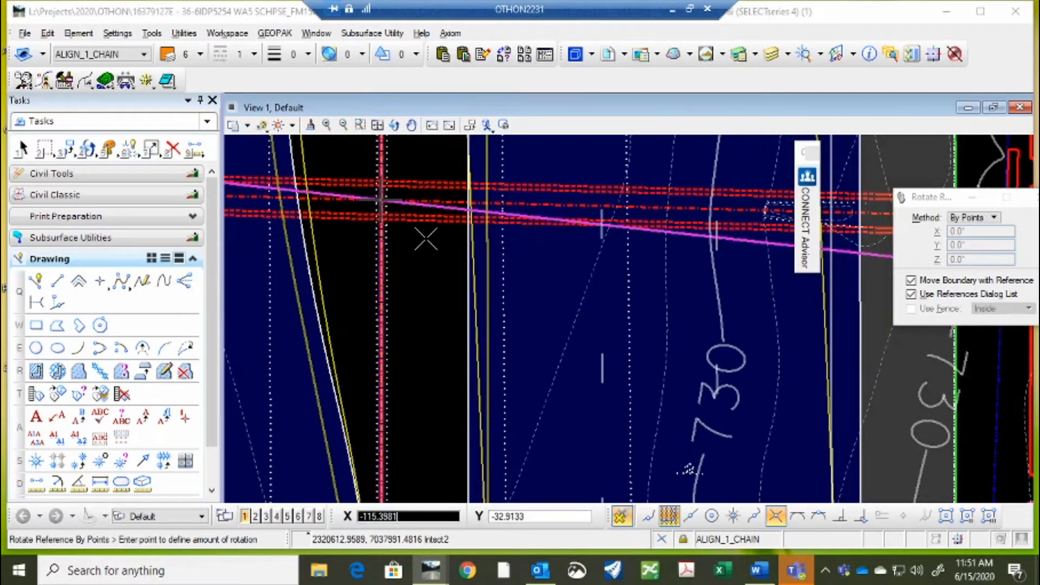
click(382, 201)
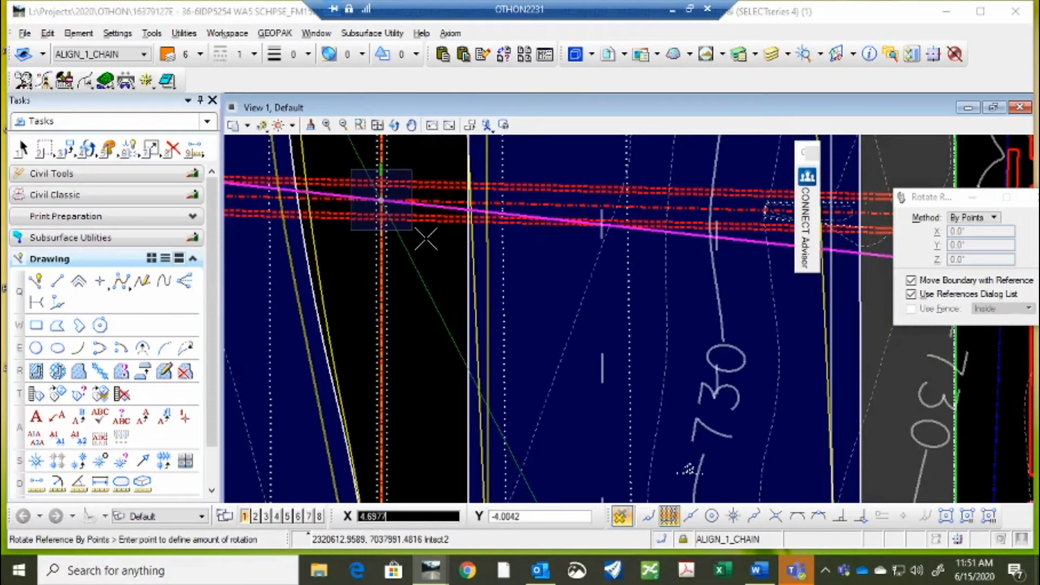
scroll(453, 211, down, 3)
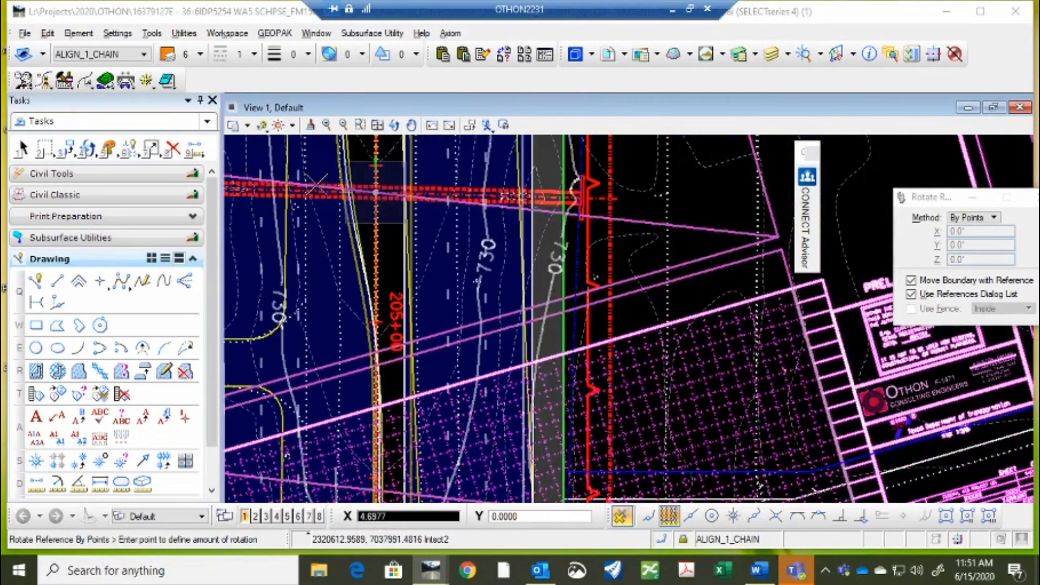
scroll(596, 230, down, 4)
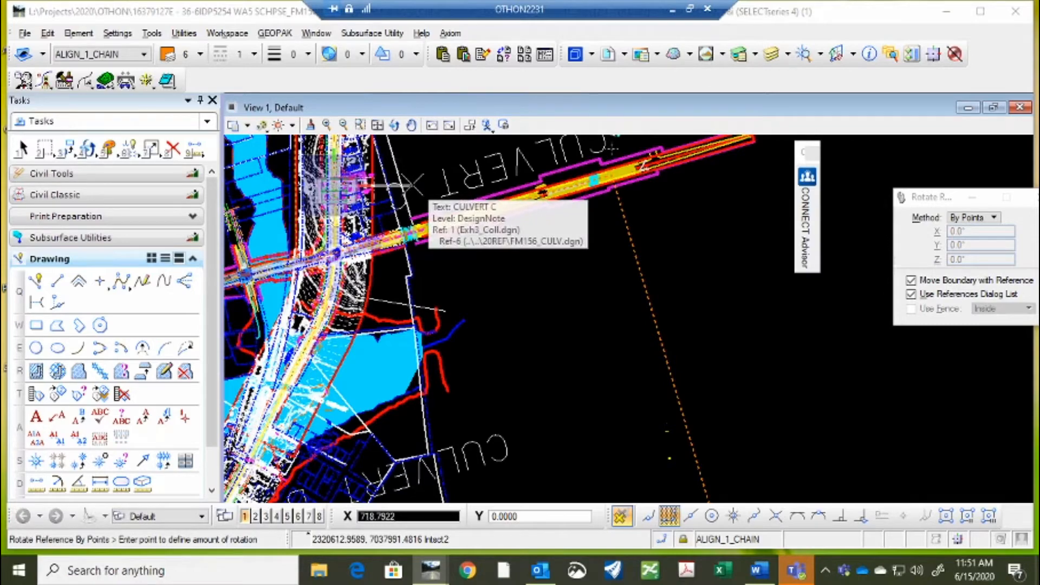
key(Escape)
- Clip the Exh3_Coll.dgn reference to the green upper frame of the border with the Element method, and check the clipped sheet
scroll(287, 173, up, 2)
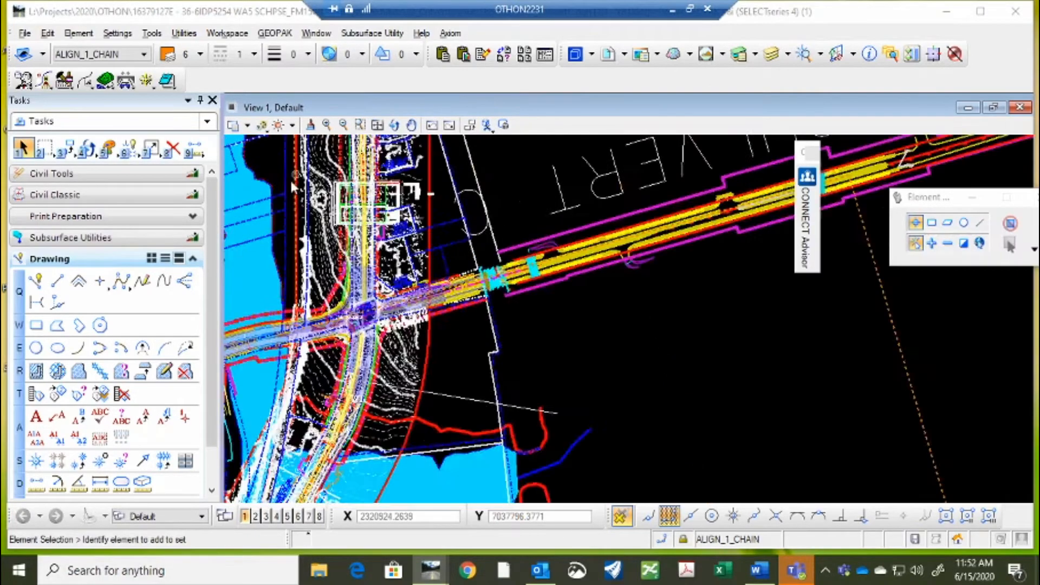
scroll(290, 178, up, 2)
scroll(506, 247, up, 2)
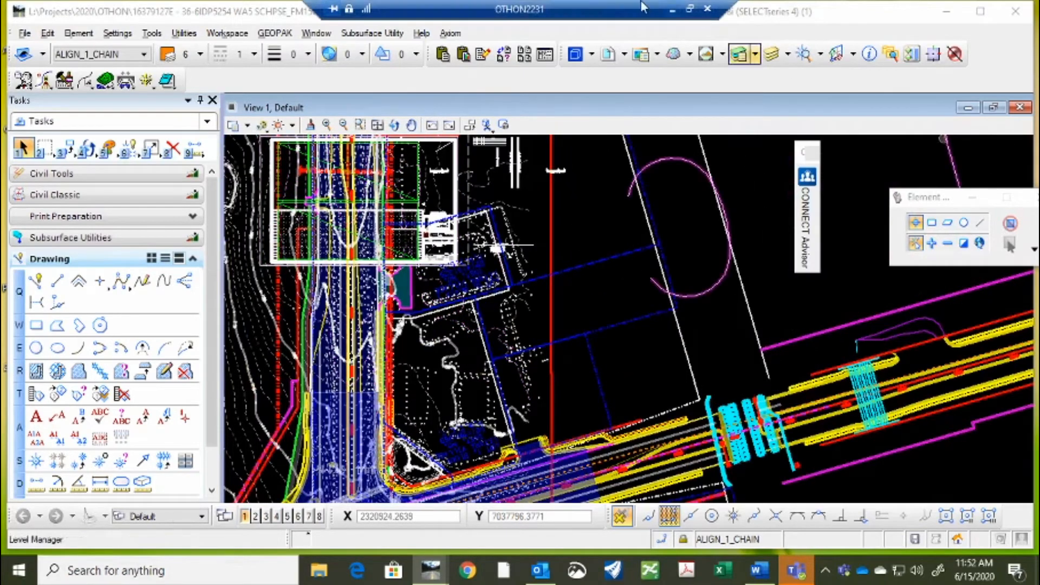
click(609, 54)
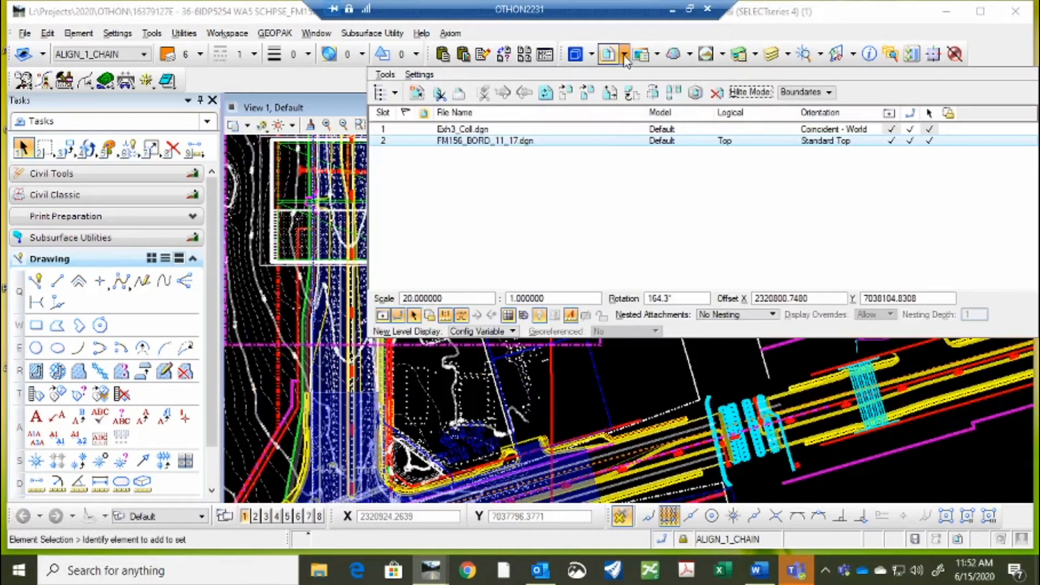
right_click(490, 129)
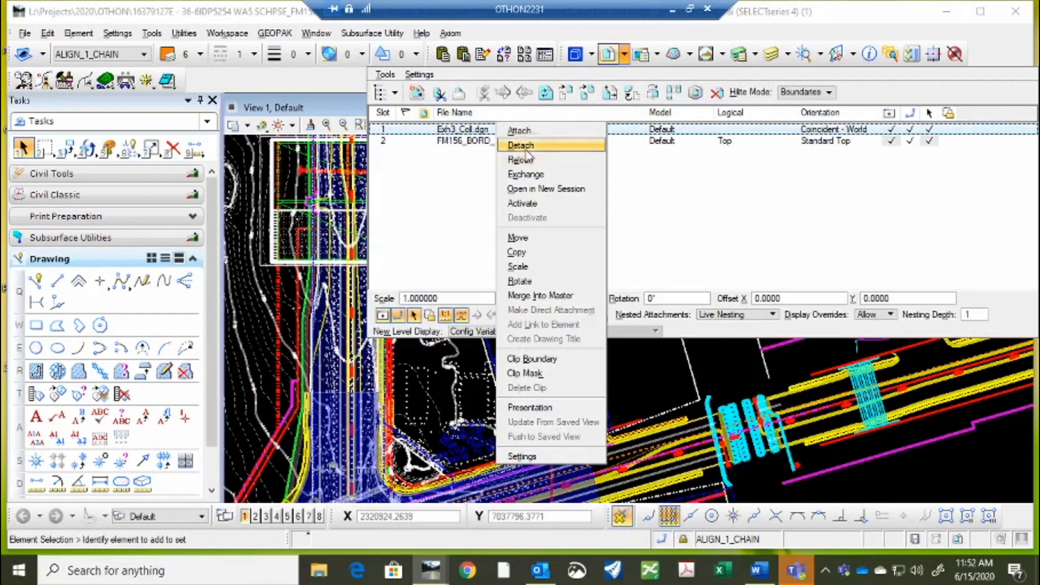
click(541, 360)
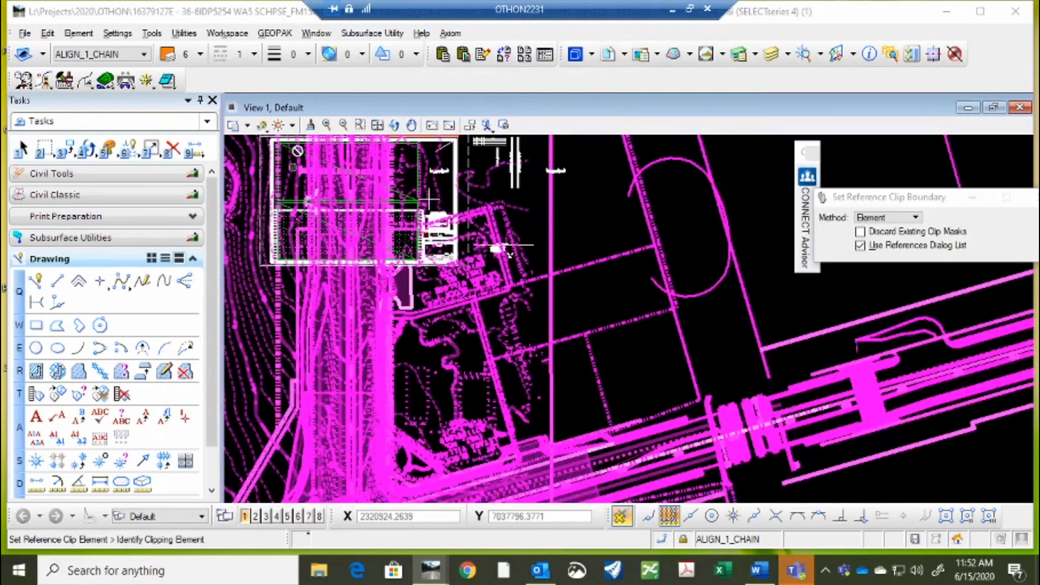
scroll(415, 152, up, 3)
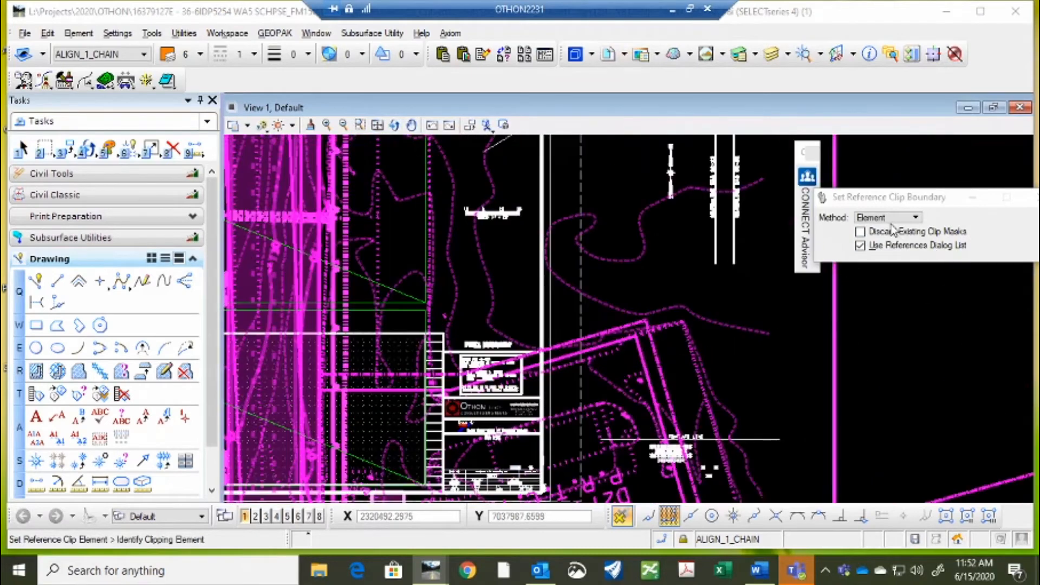
click(916, 217)
click(888, 218)
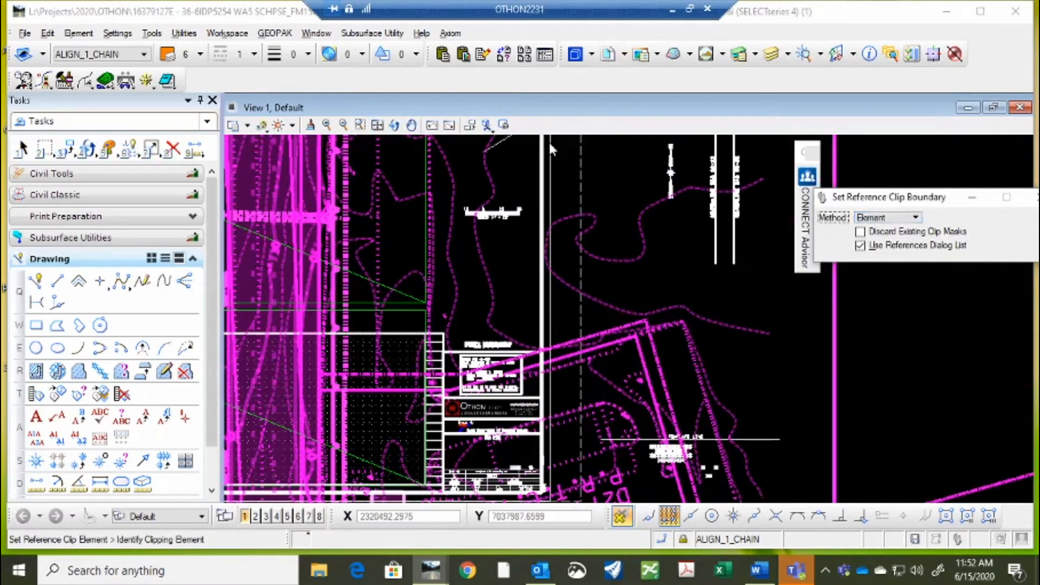
click(426, 159)
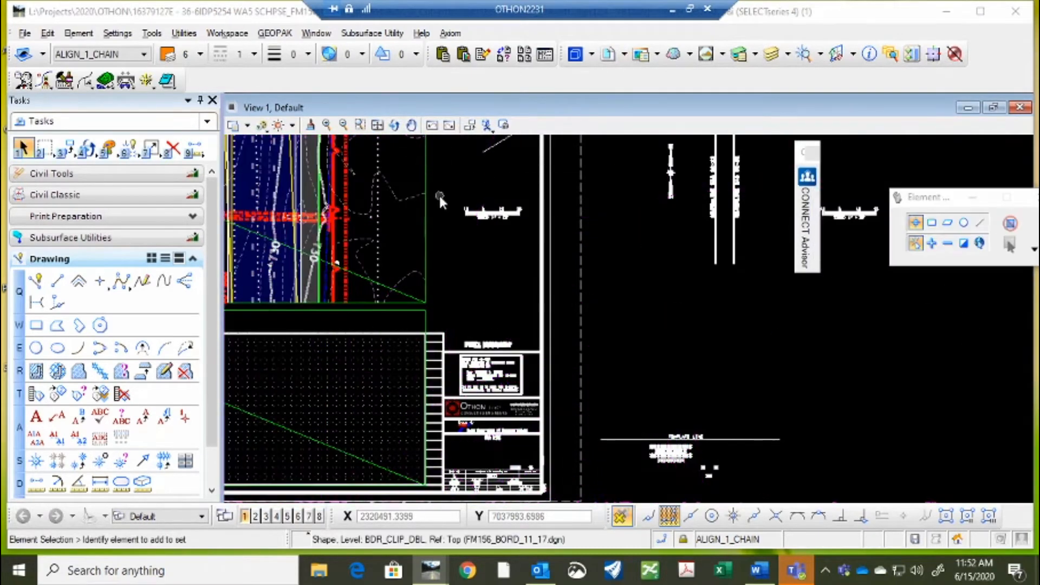
scroll(454, 227, down, 5)
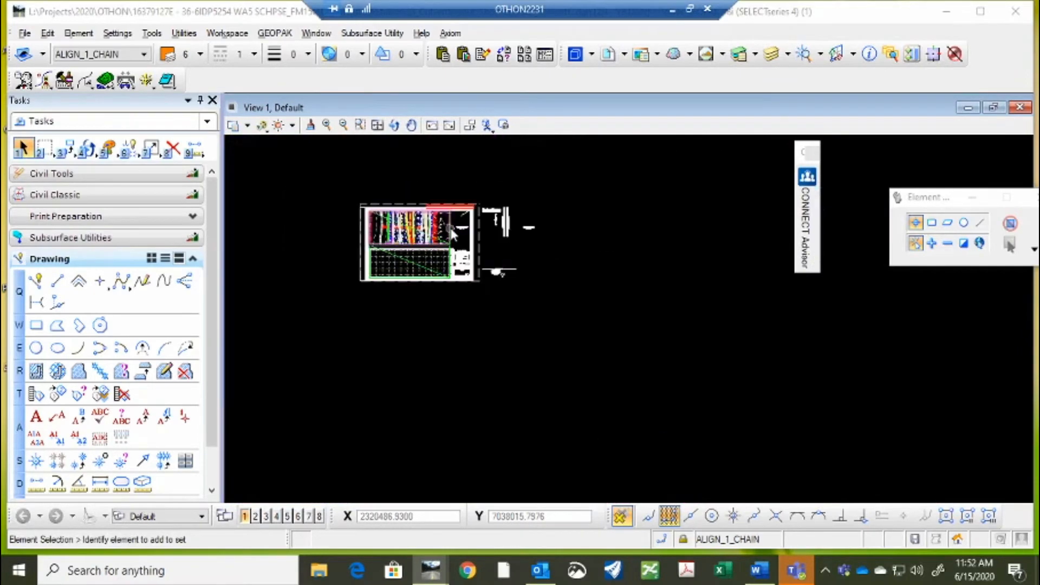
scroll(436, 238, up, 2)
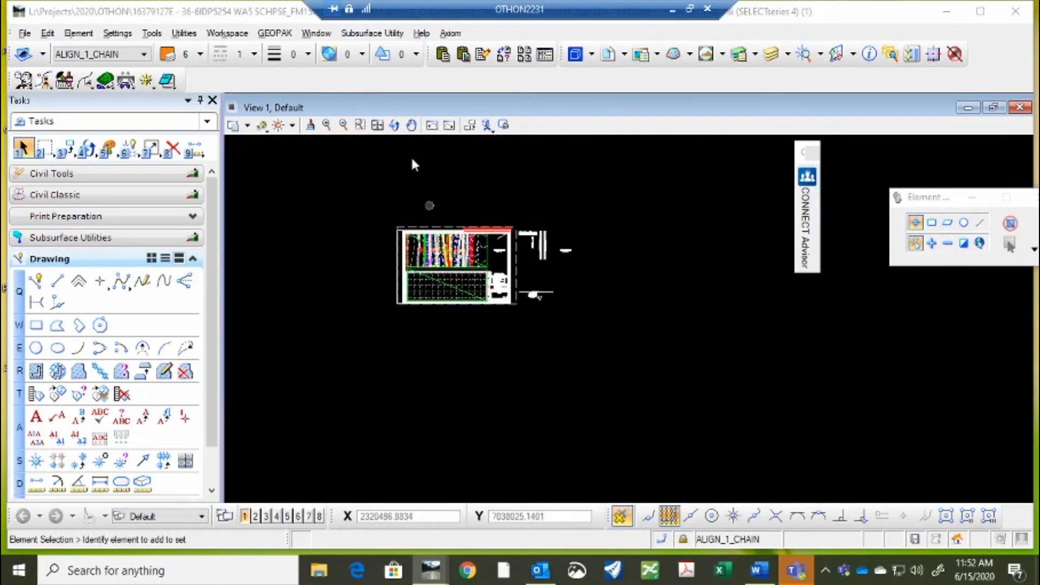
- Select the stray culvert profile annotations away from the sheet and start moving them from the tip of their right-hand V-shaped marker
click(378, 125)
scroll(501, 209, down, 4)
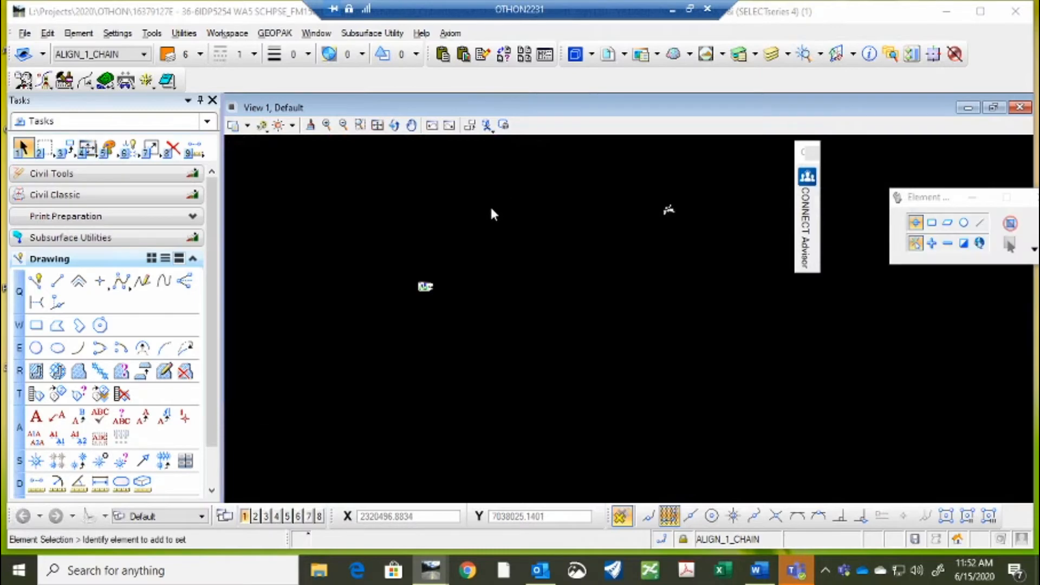
scroll(580, 219, up, 1)
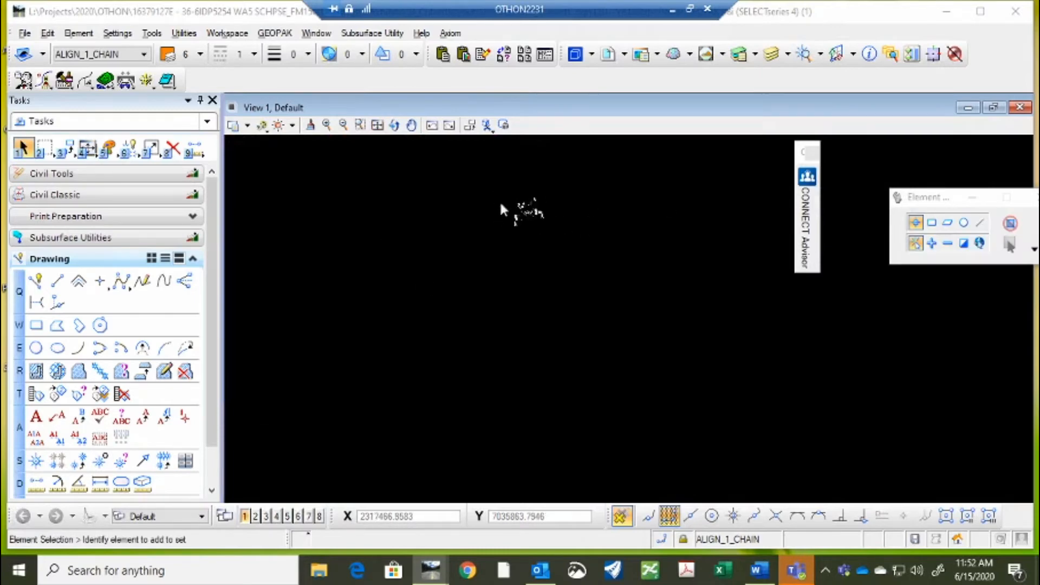
scroll(544, 194, up, 2)
drag(437, 146, 699, 326)
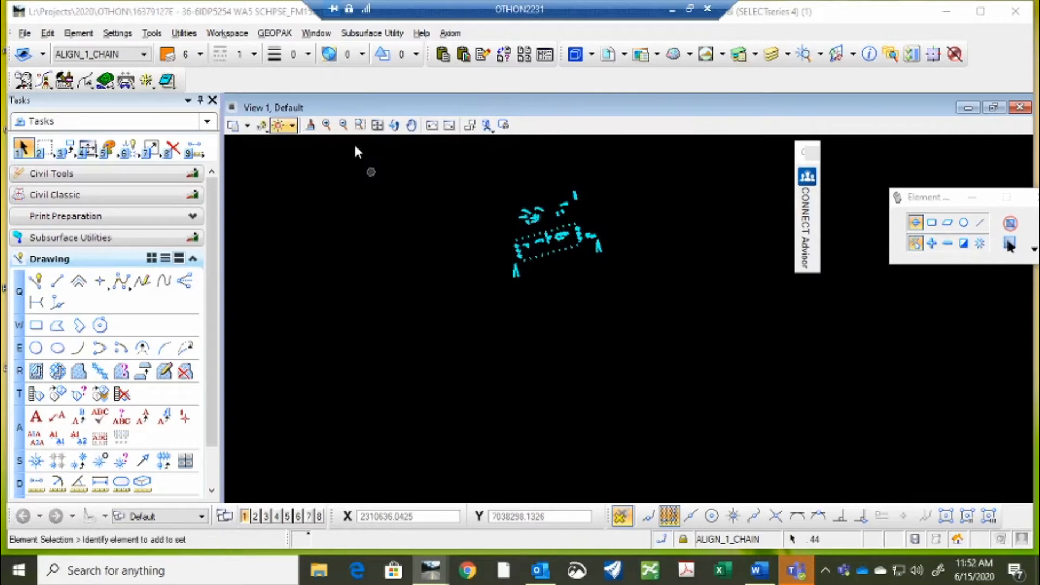
key(3)
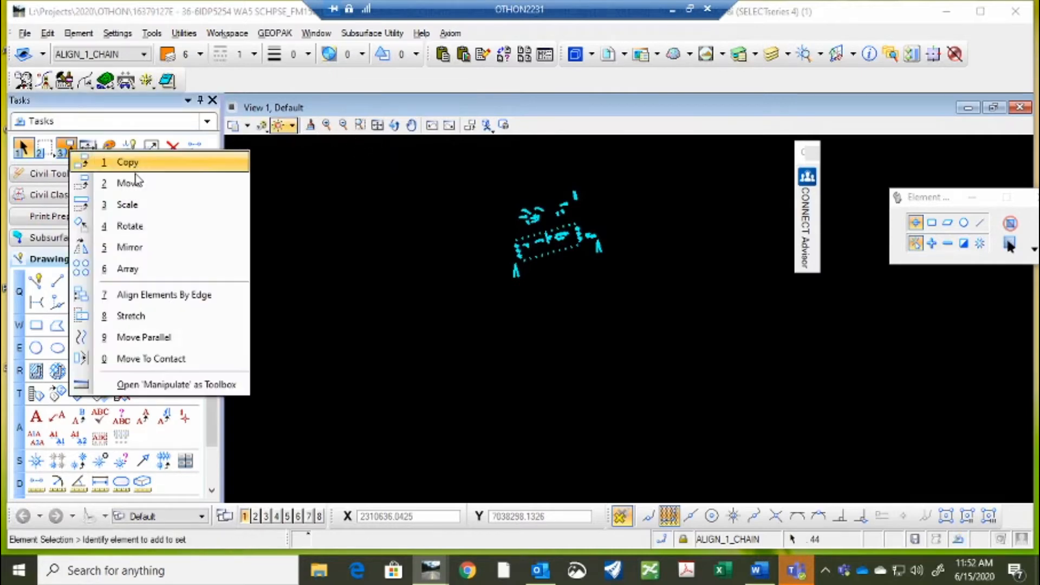
click(137, 164)
scroll(534, 287, up, 4)
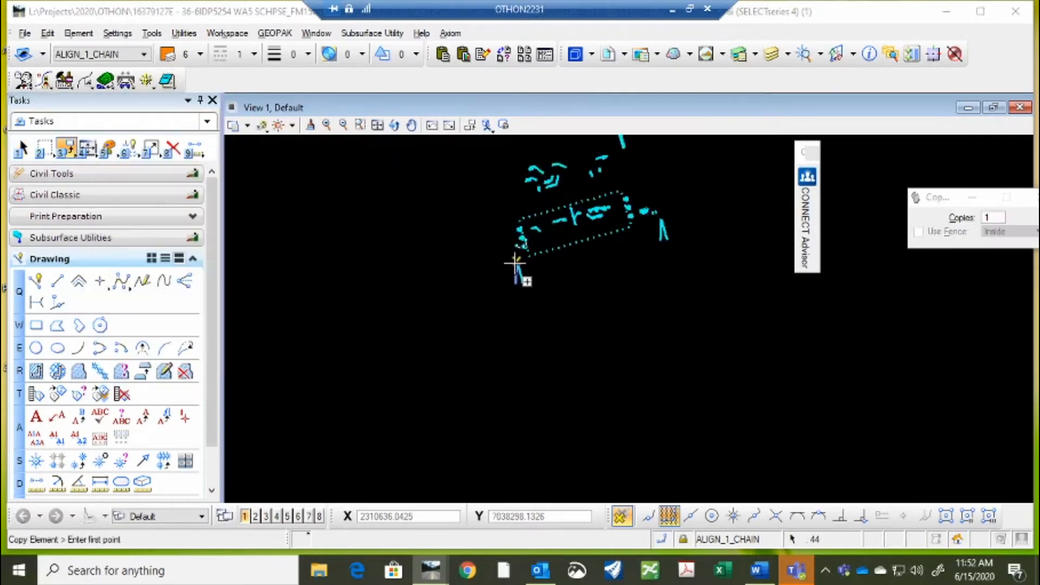
click(68, 155)
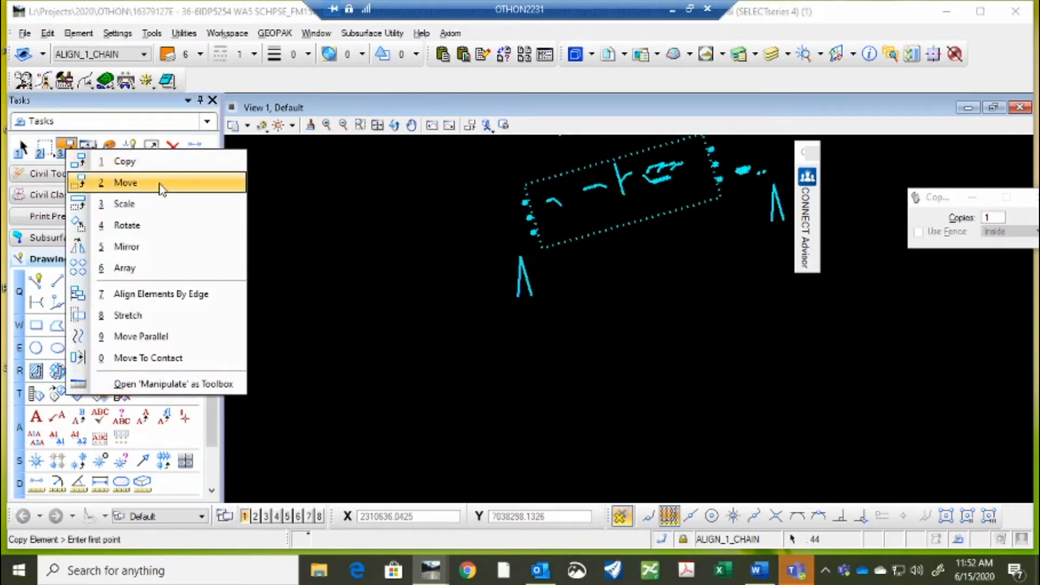
click(153, 181)
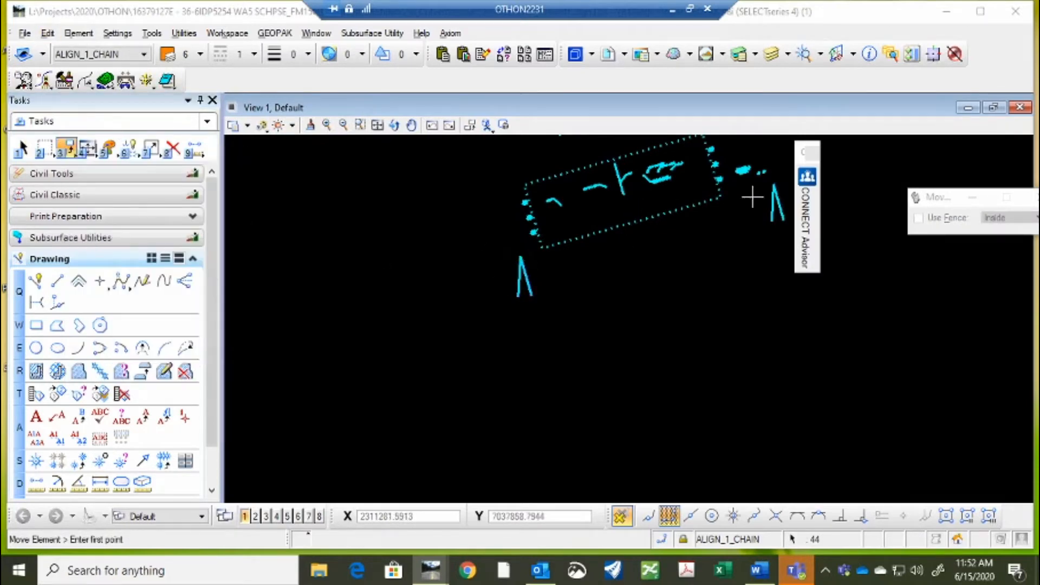
click(776, 185)
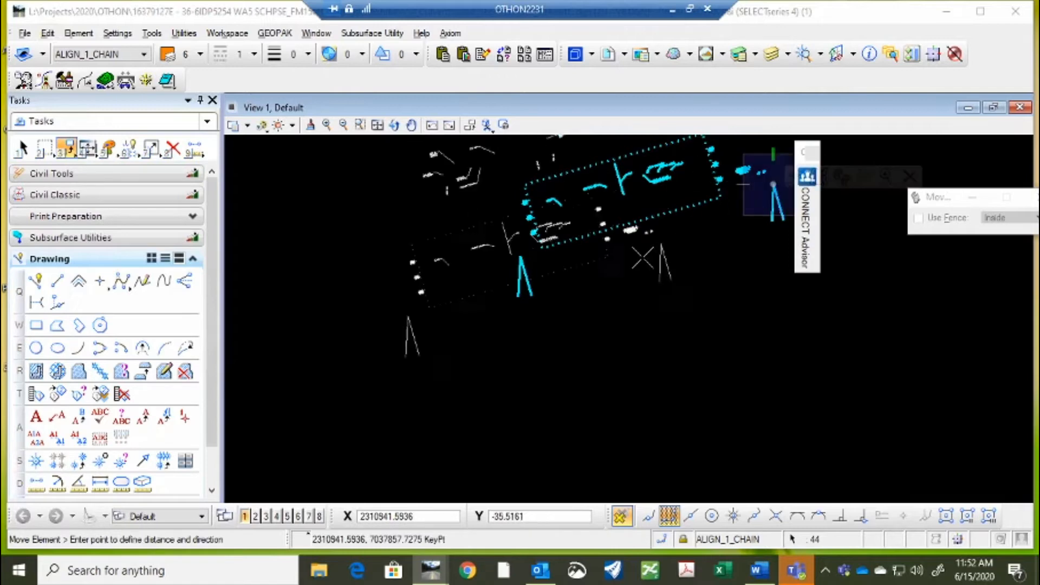
- Place the moved annotations with the marker tip on the lower-right corner of the border's outer boundary
scroll(672, 255, down, 3)
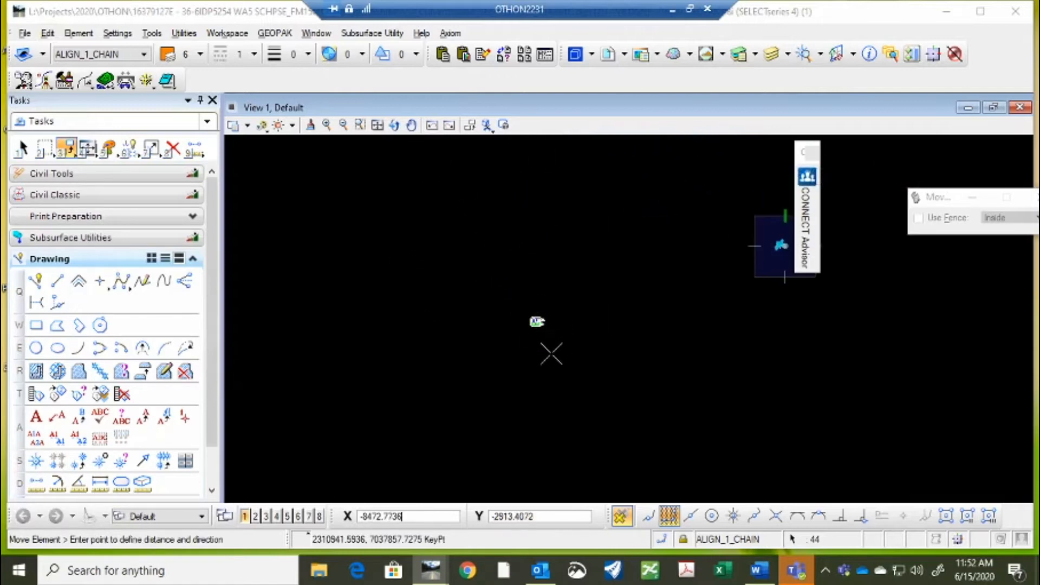
scroll(475, 249, up, 3)
scroll(476, 249, up, 5)
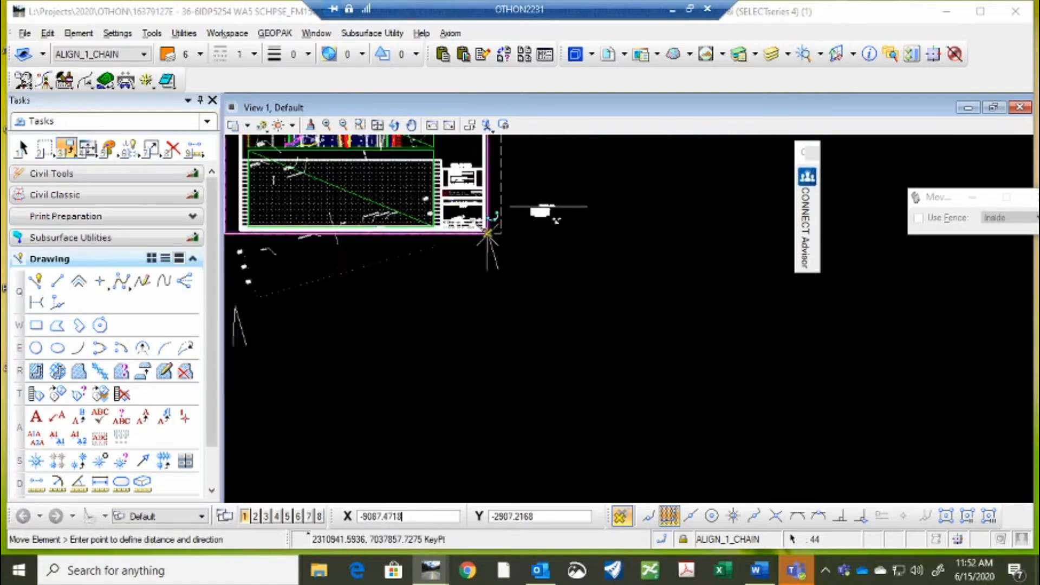
middle_click(489, 208)
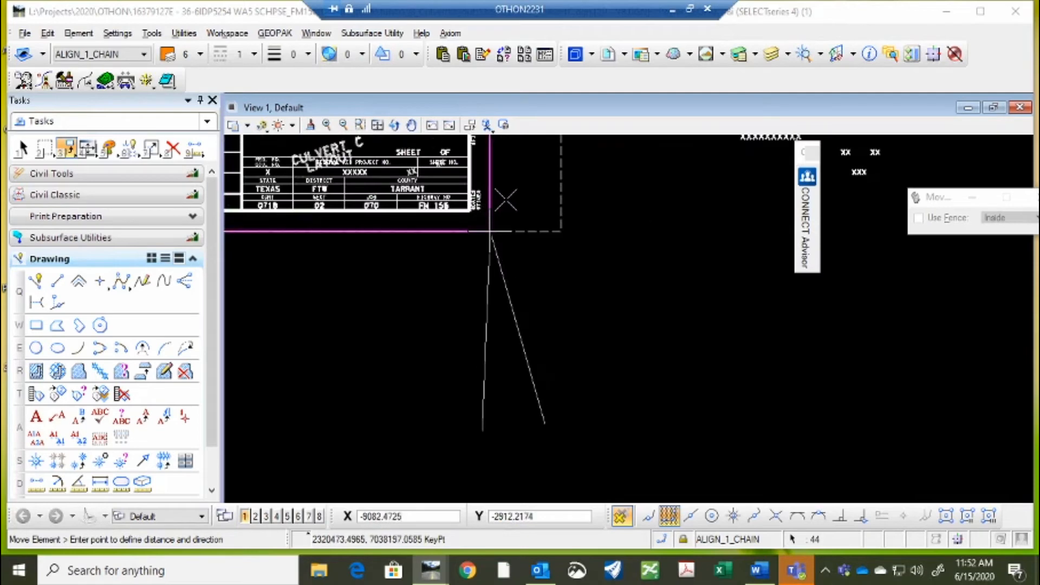
click(504, 202)
right_click(504, 202)
- Start rotating the moved annotations with the 3 points method, pivoting about the border's lower-right corner
scroll(579, 244, down, 5)
scroll(578, 250, up, 3)
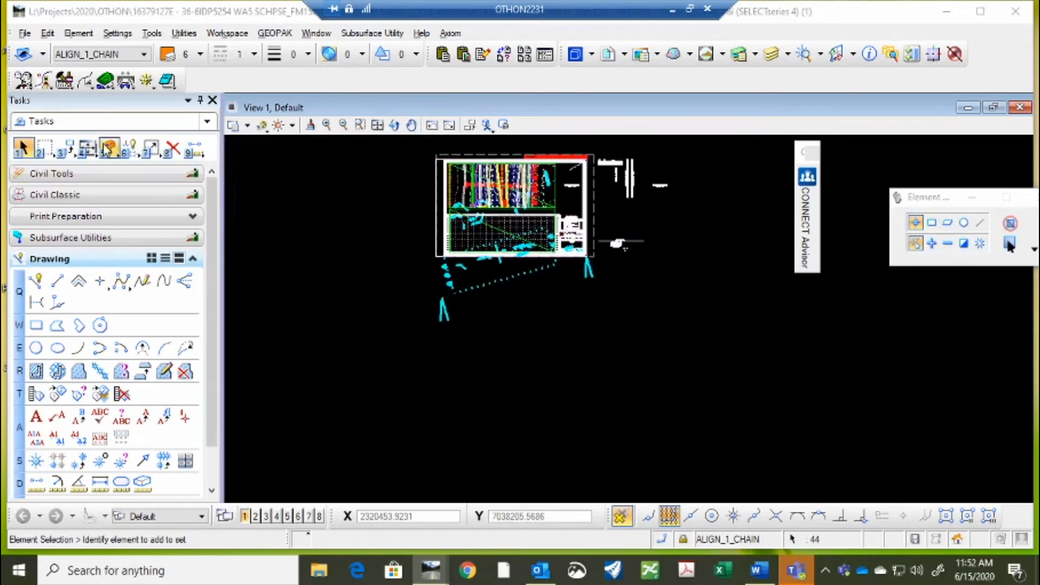
click(65, 146)
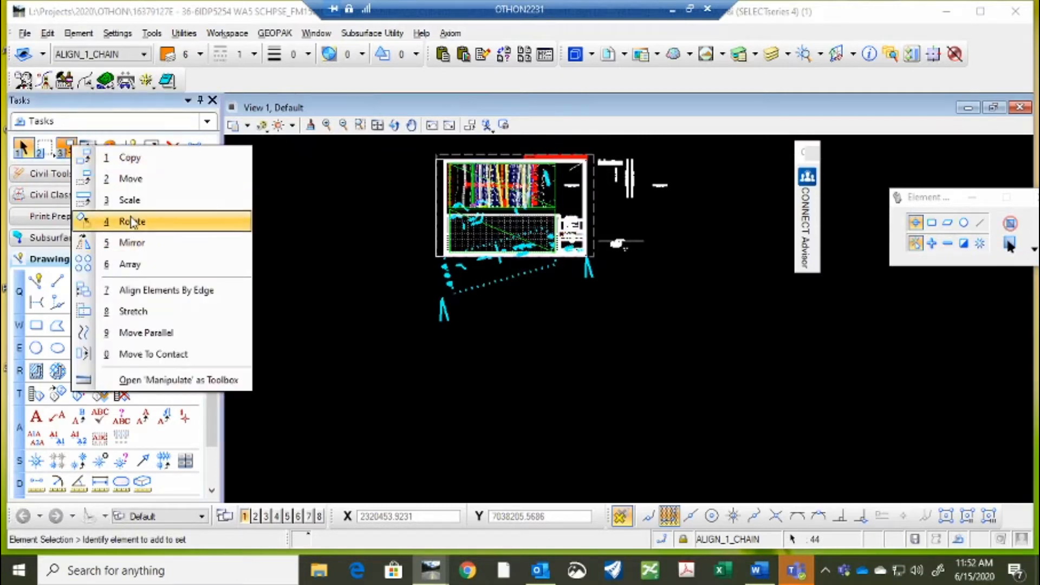
click(133, 221)
scroll(687, 285, up, 2)
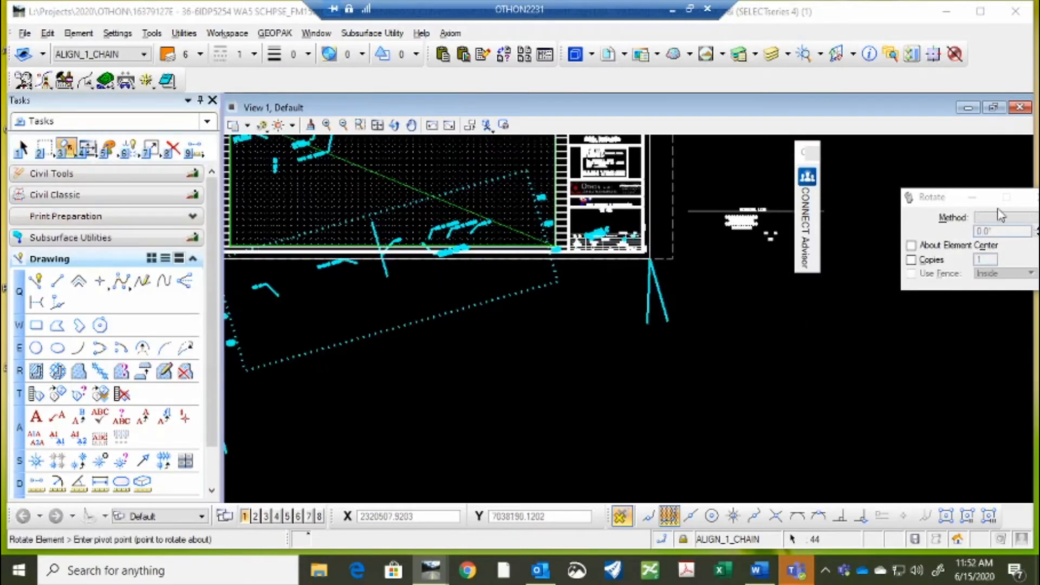
click(643, 276)
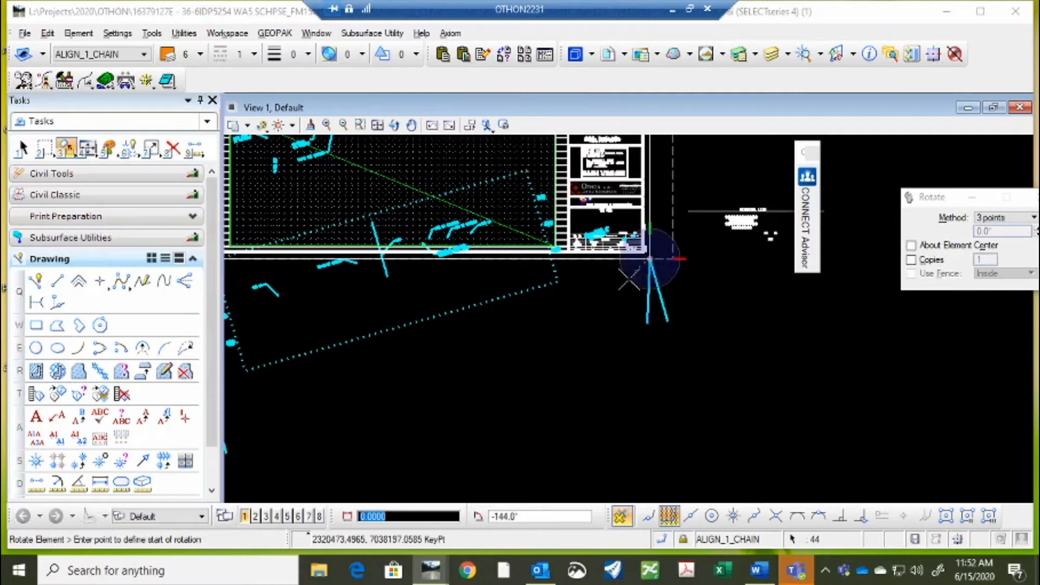
- Rotate the annotations square to the sheet, from the left-hand marker tip to the border's lower-left corner, and clear the selection
scroll(639, 274, down, 2)
scroll(490, 310, up, 2)
click(492, 310)
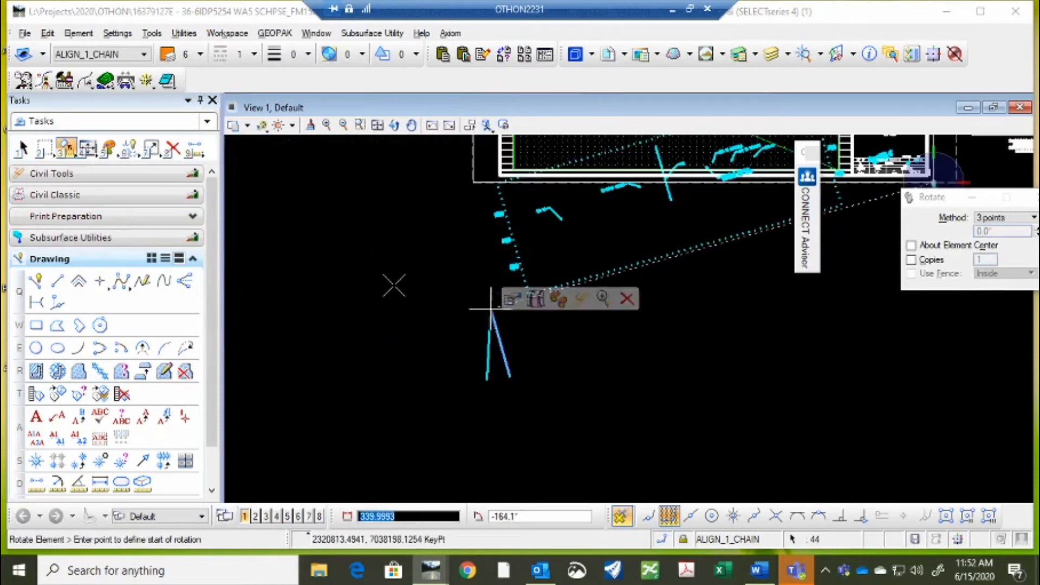
scroll(337, 281, down, 2)
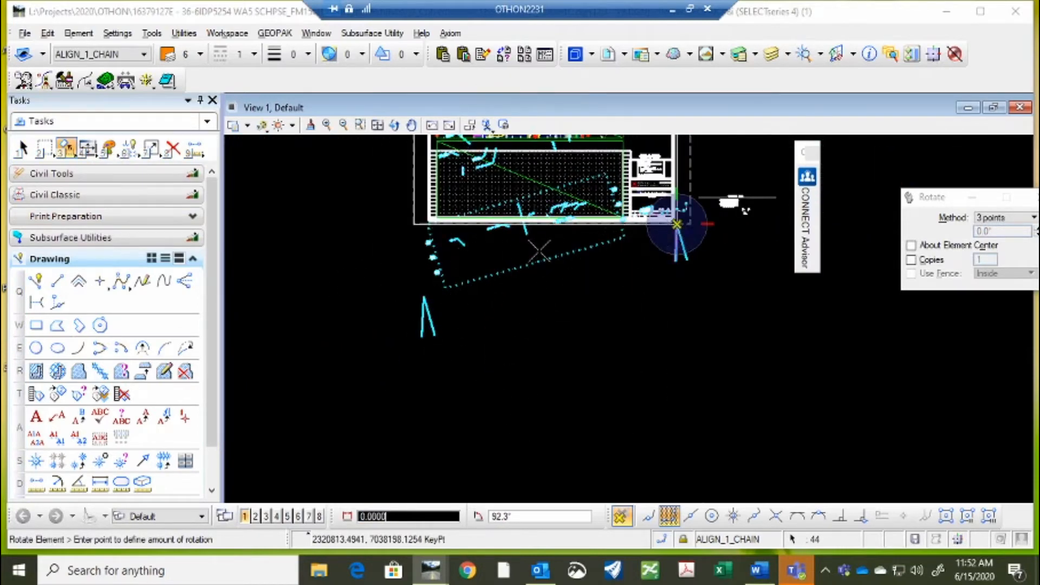
scroll(412, 223, up, 3)
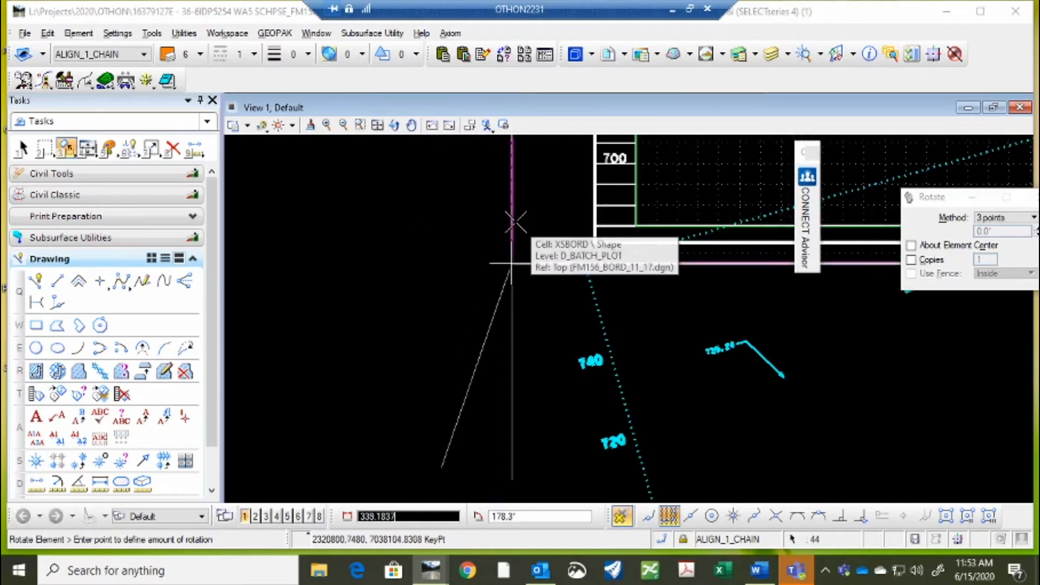
click(357, 220)
right_click(410, 237)
scroll(360, 209, down, 3)
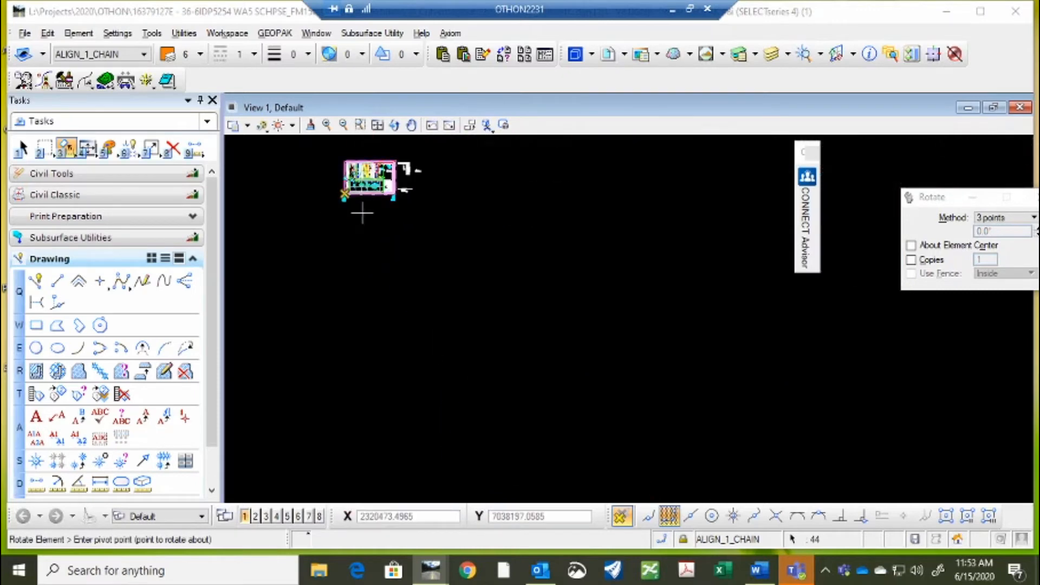
scroll(609, 275, up, 3)
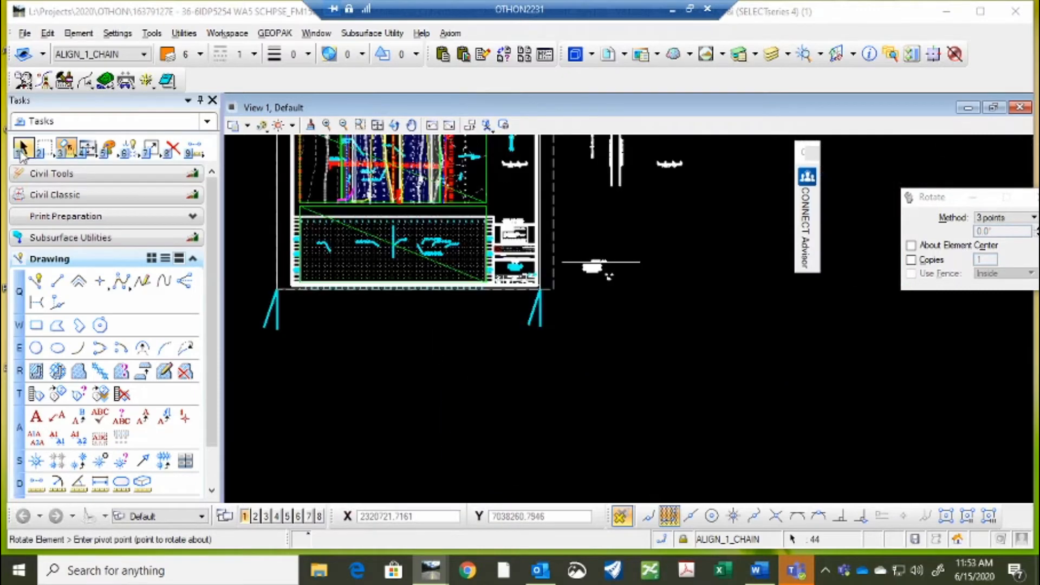
click(22, 152)
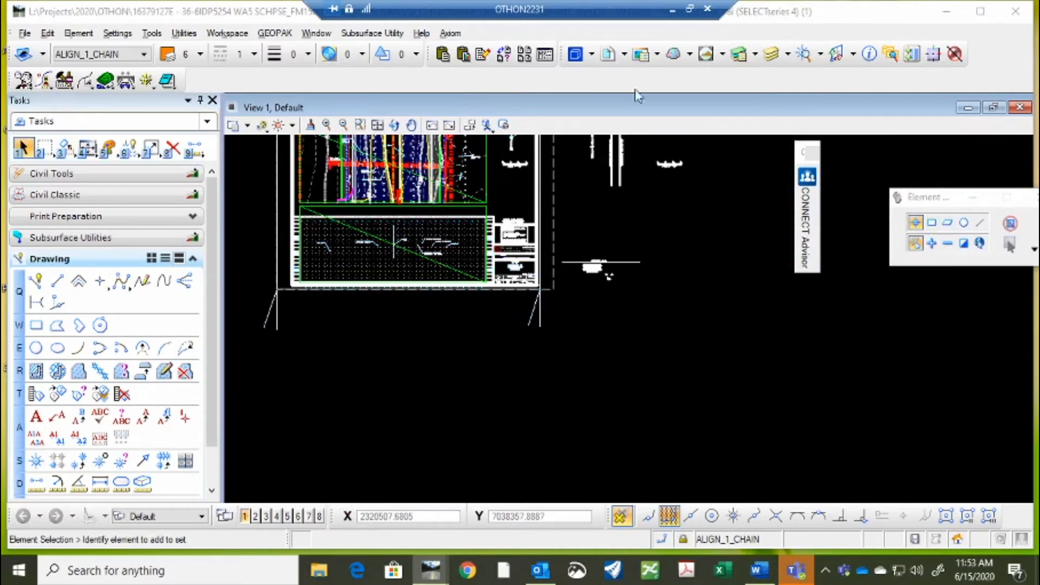
- Start attaching FM156_XSEC_CULV.dgn from the project's Drawings\20REF folder as a reference
click(609, 53)
right_click(504, 252)
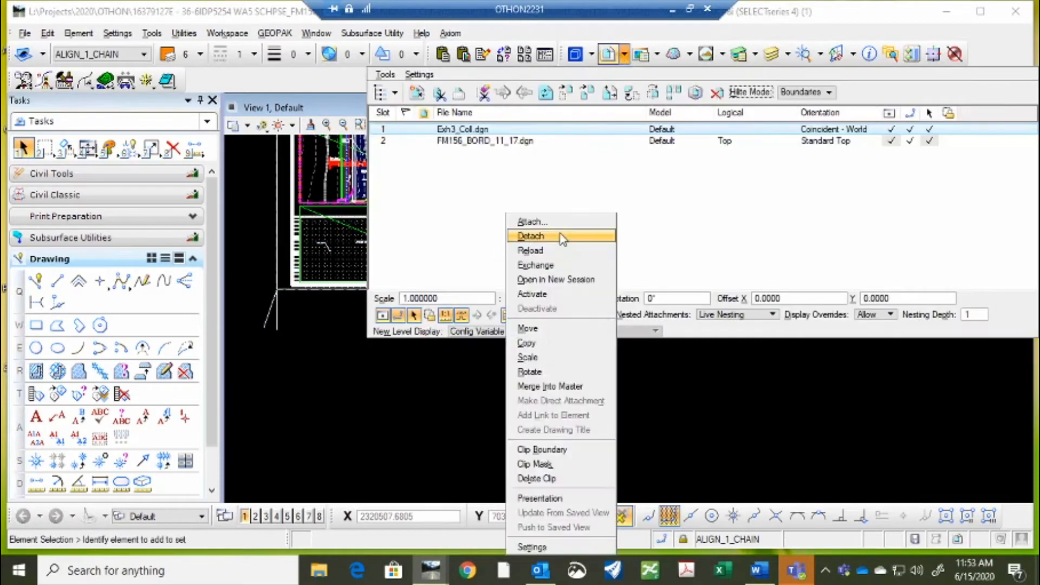
click(531, 222)
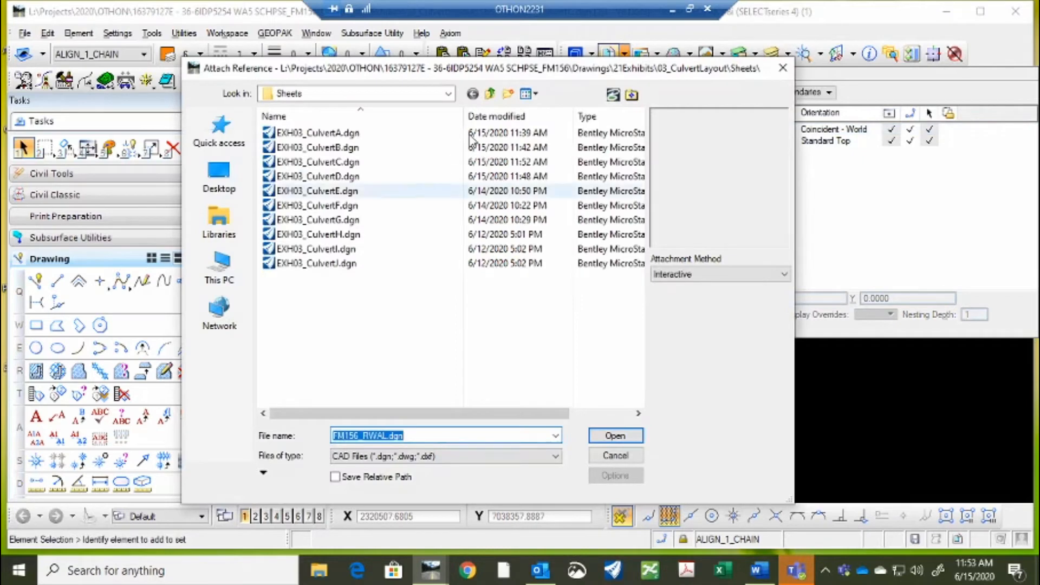
click(491, 94)
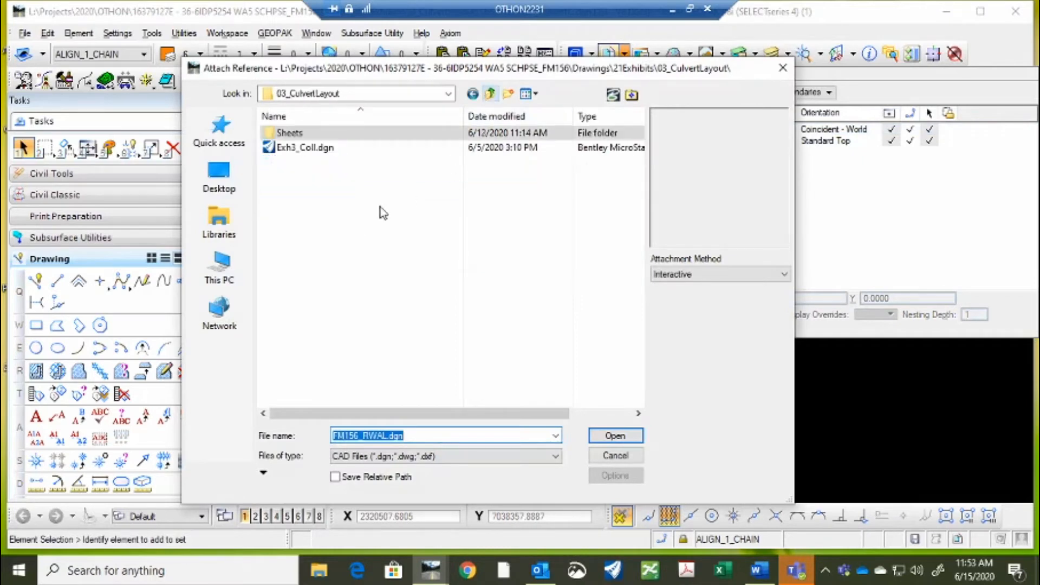
click(491, 94)
click(491, 94)
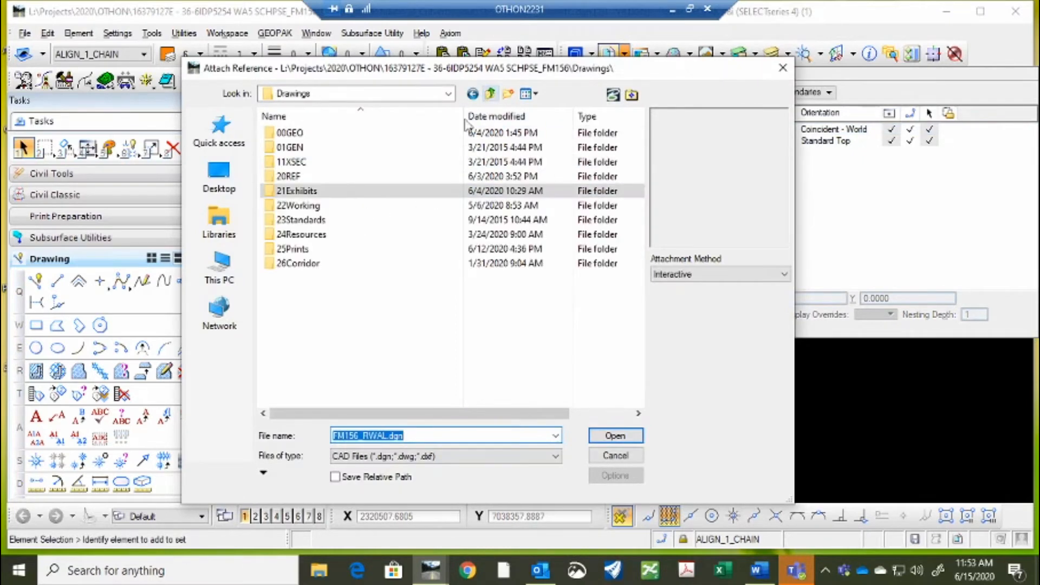
double_click(286, 178)
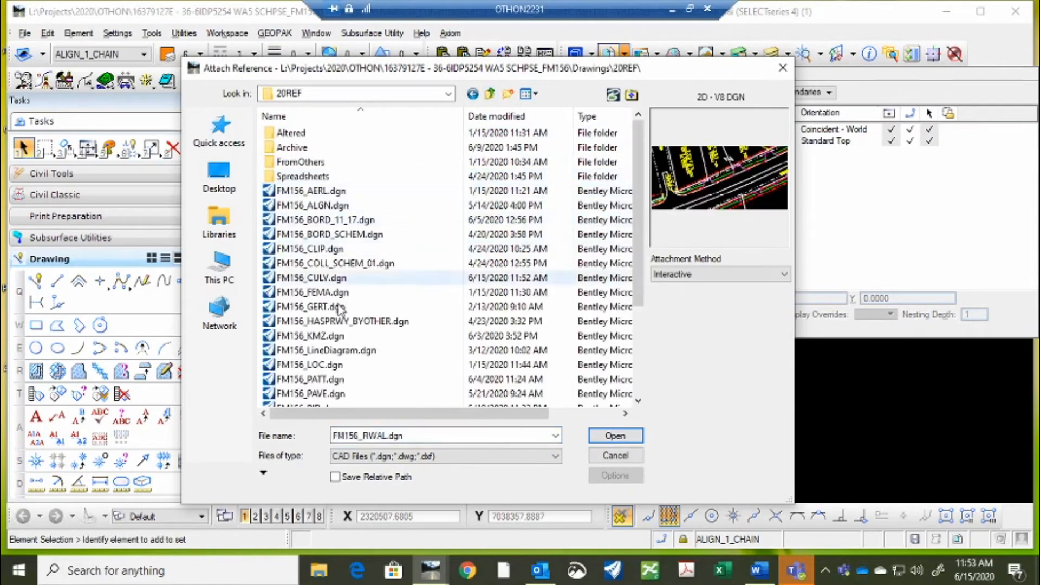
scroll(349, 379, down, 3)
double_click(349, 394)
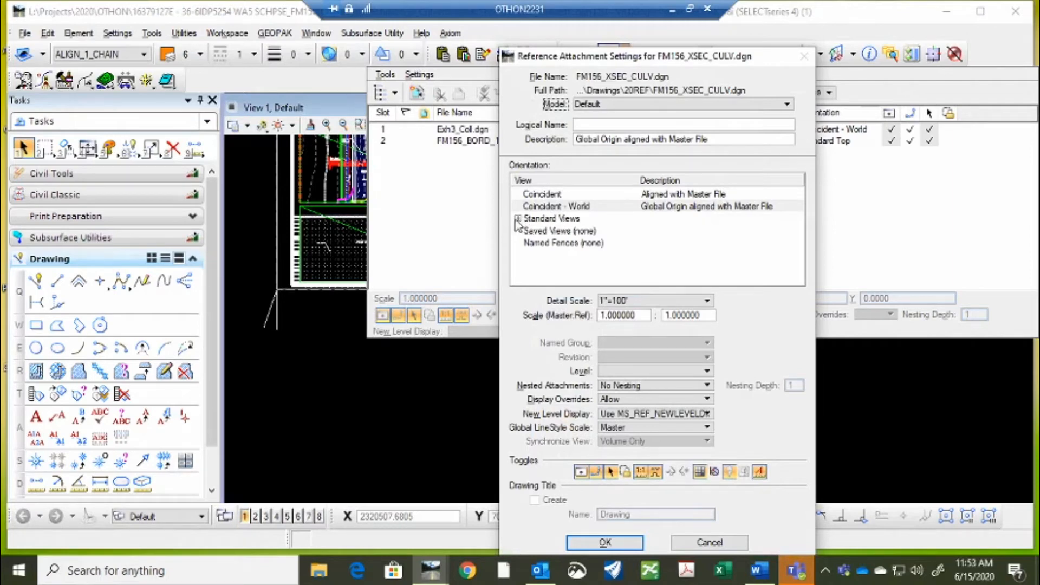
- Attach the culvert cross-section reference with the standard Top orientation, place it in the drawing, and check its title text
click(518, 218)
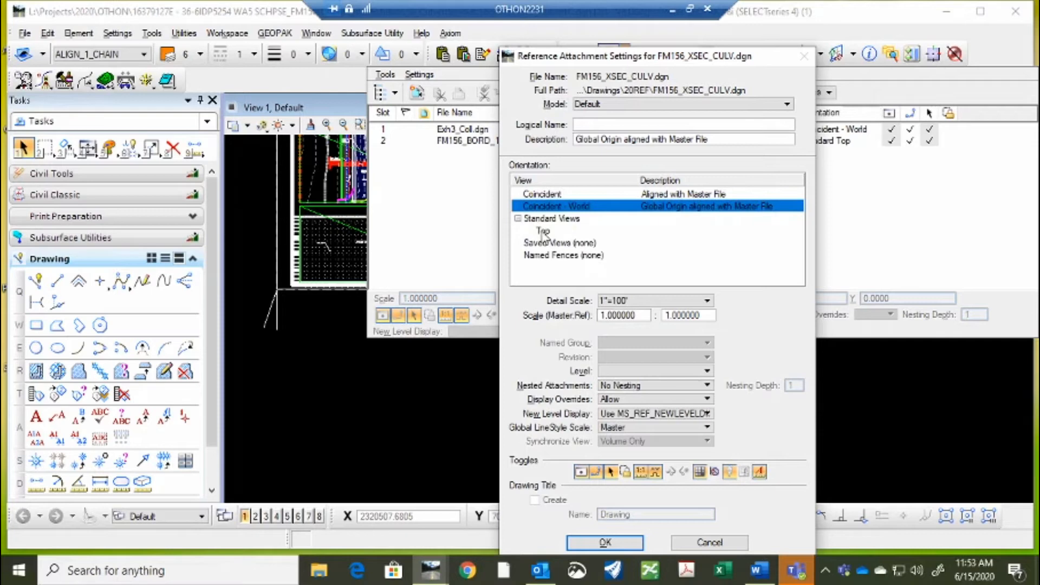
click(543, 232)
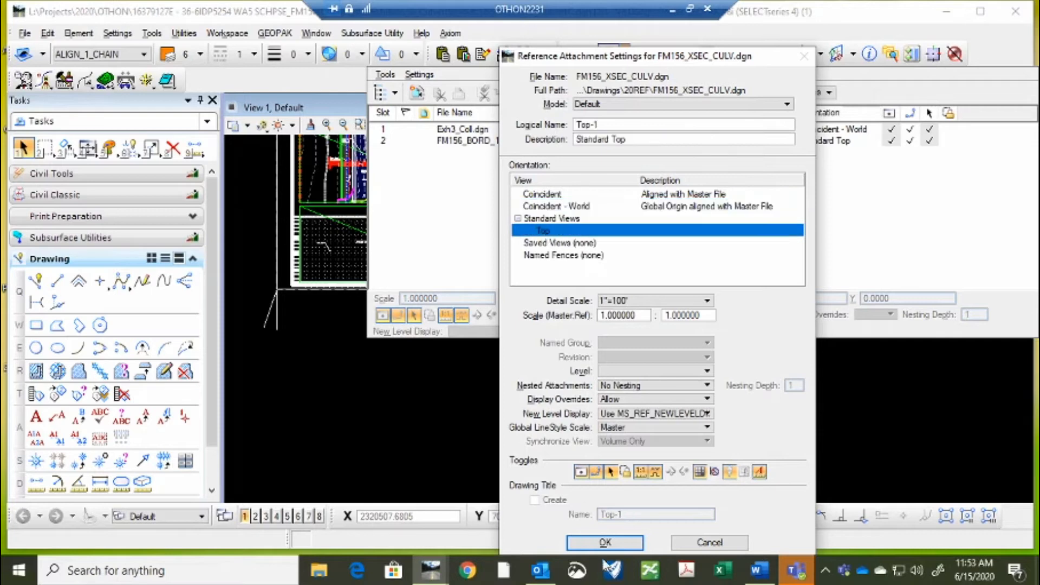
click(605, 542)
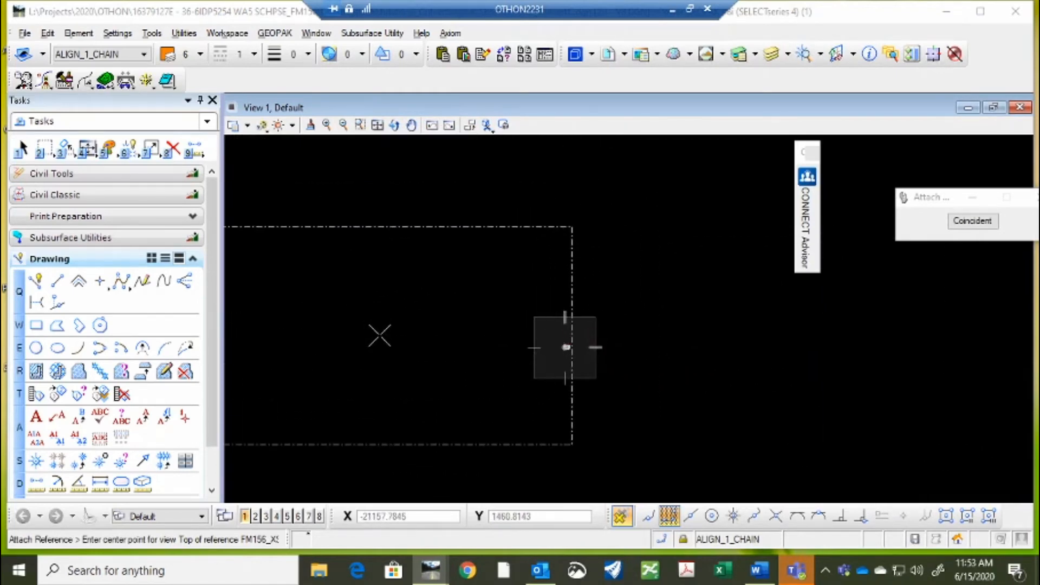
click(566, 347)
scroll(432, 312, down, 5)
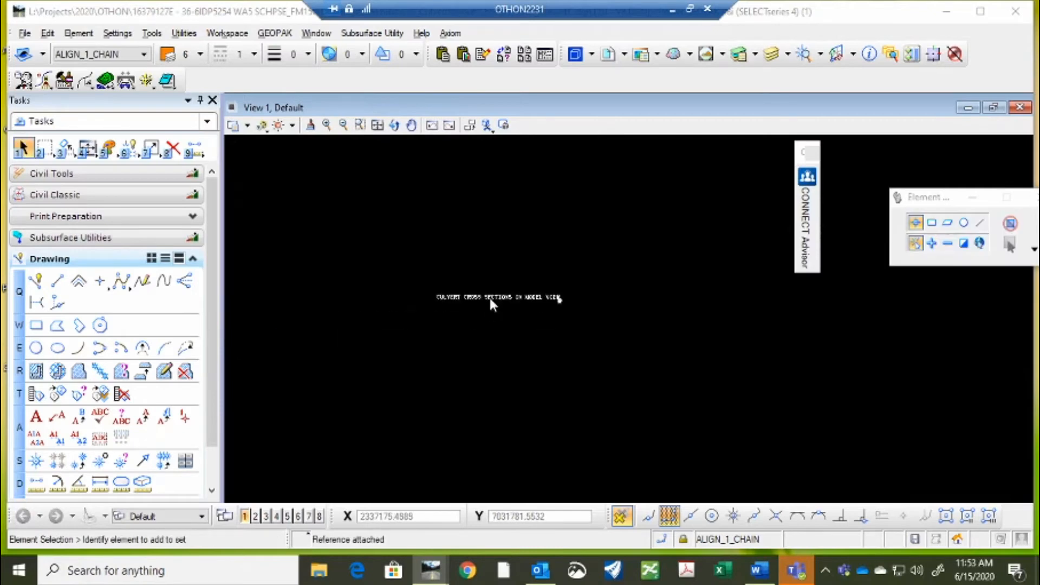
scroll(490, 298, up, 5)
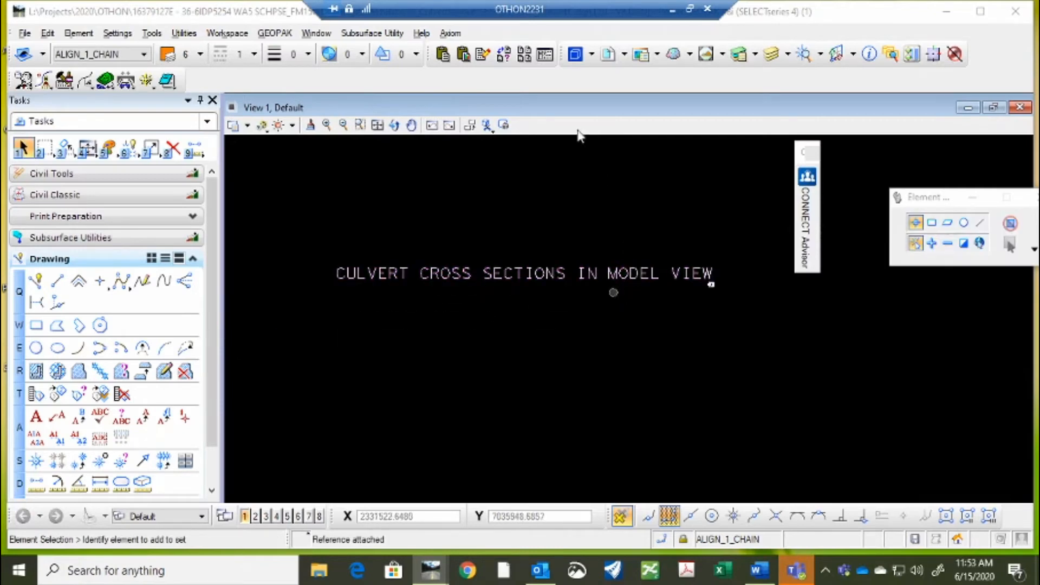
- Switch the FM156_XSEC_CULV.dgn reference from the default model to the CULVERT C model in its attachment settings
click(592, 57)
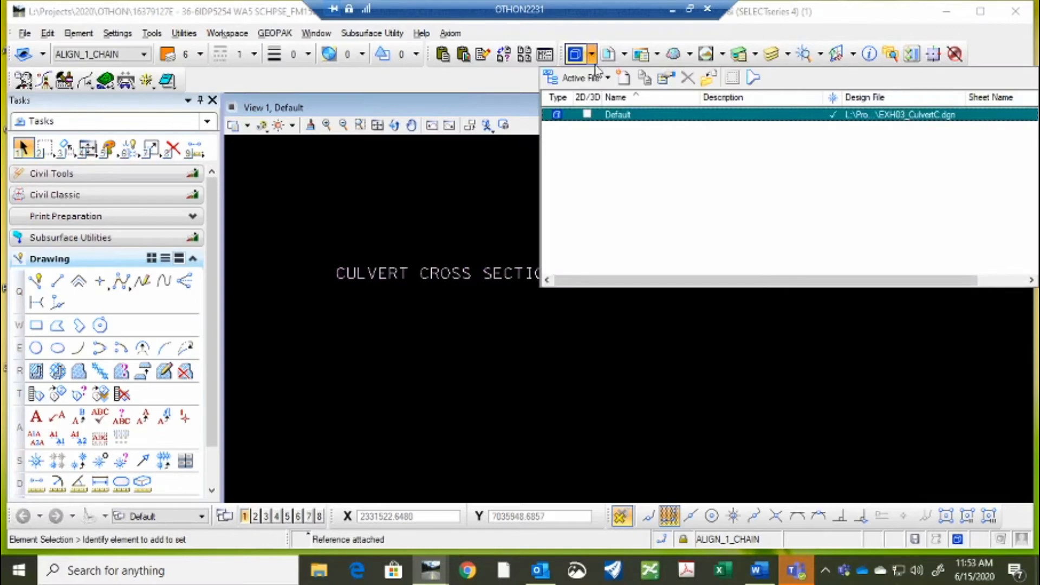
click(607, 55)
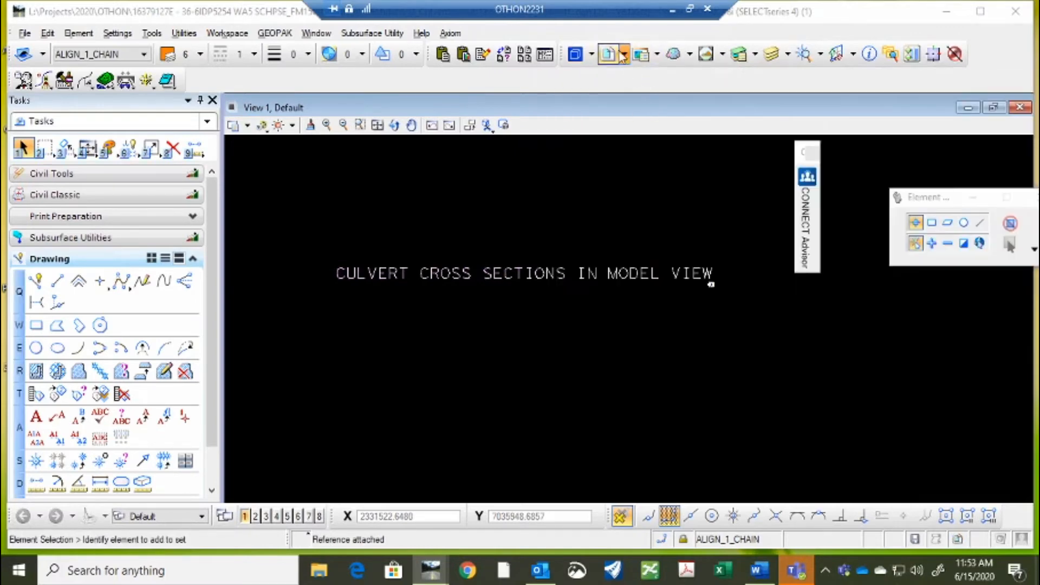
click(622, 55)
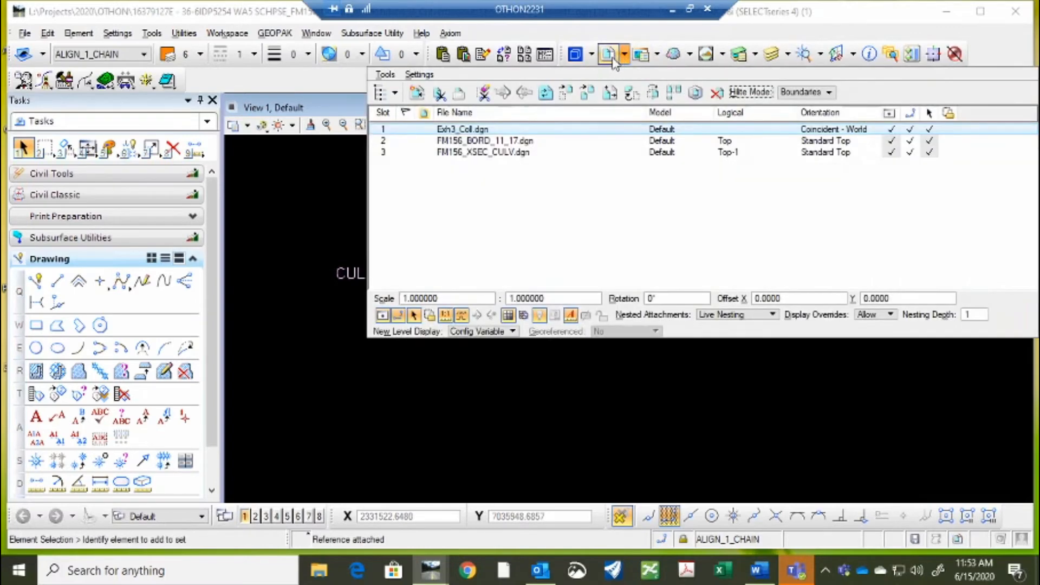
double_click(519, 154)
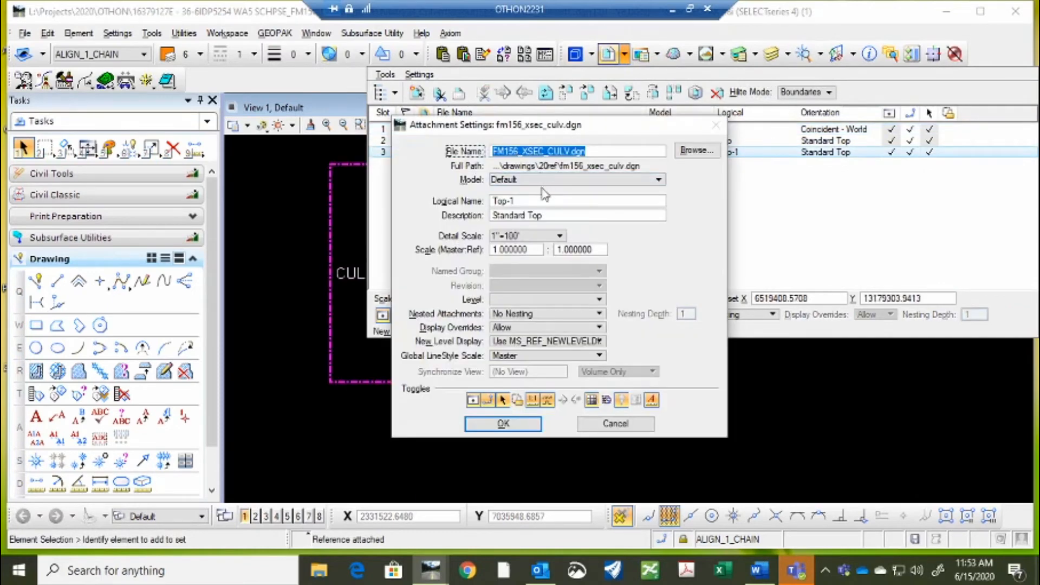
click(537, 180)
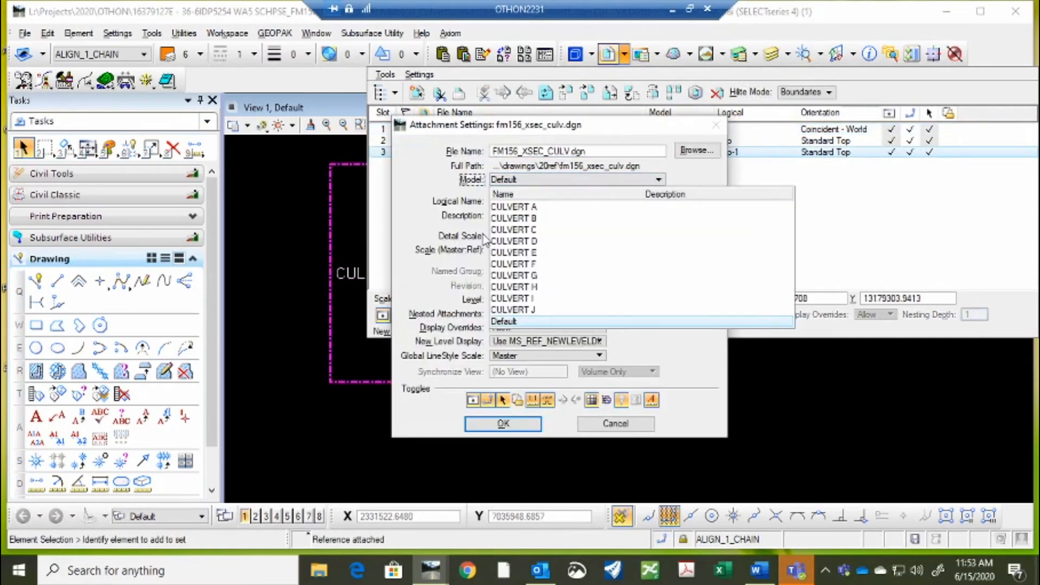
click(522, 230)
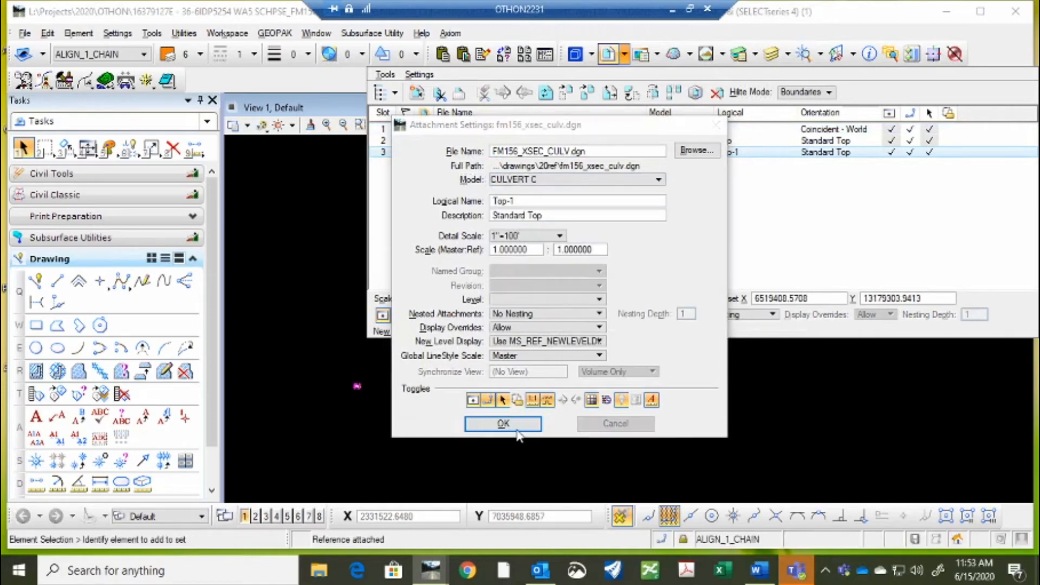
click(503, 424)
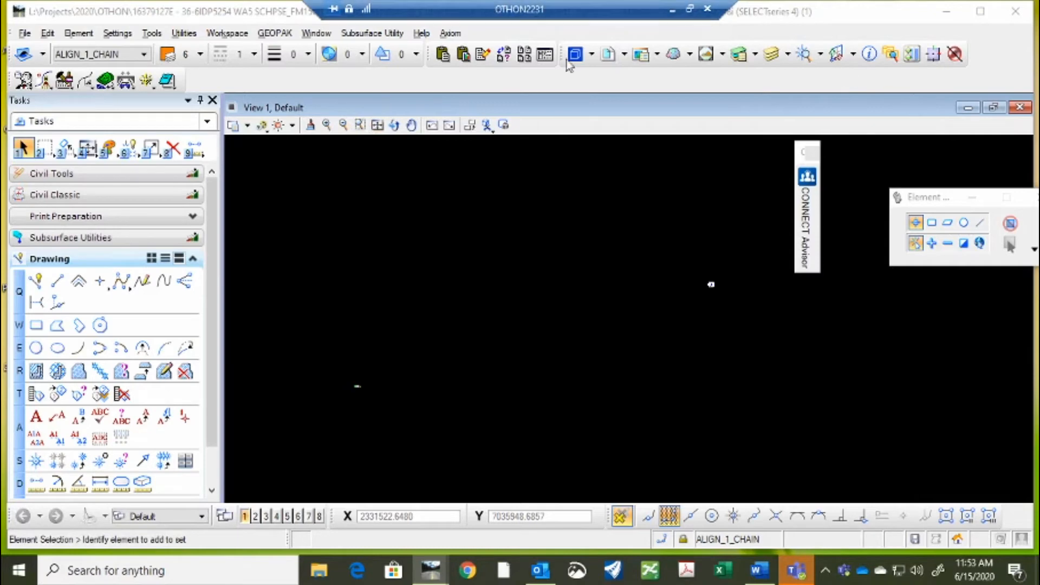
- Move the CULVERT C cross-section reference from its distant location to just below the lower-left corner of the sheet border
click(610, 55)
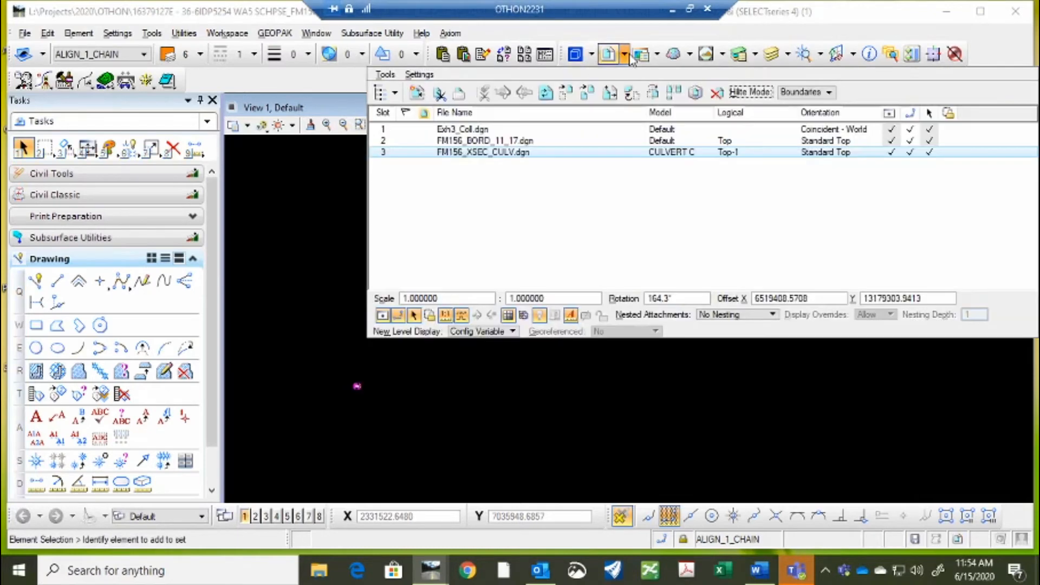
right_click(480, 154)
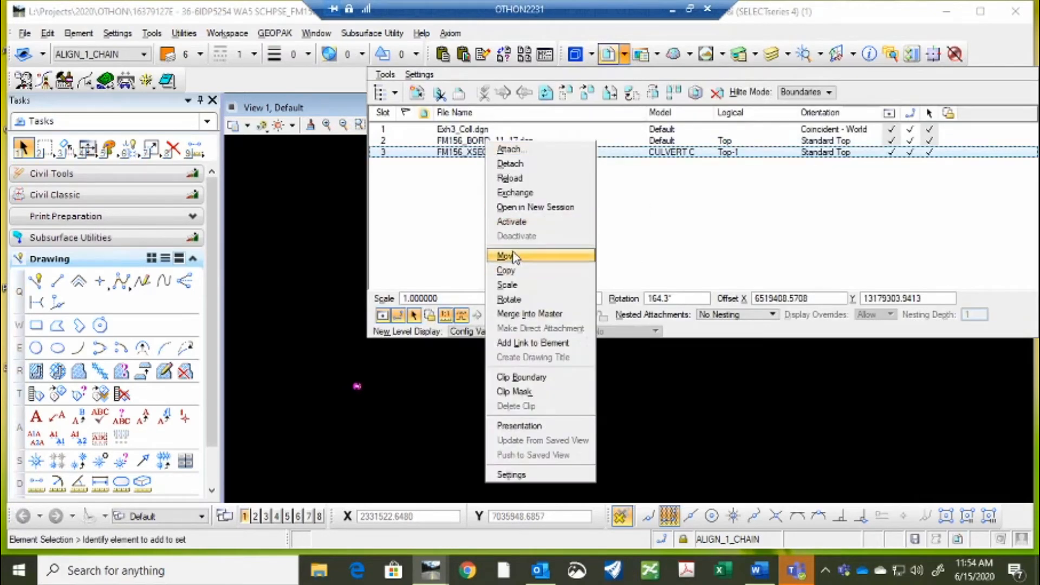
key(Escape)
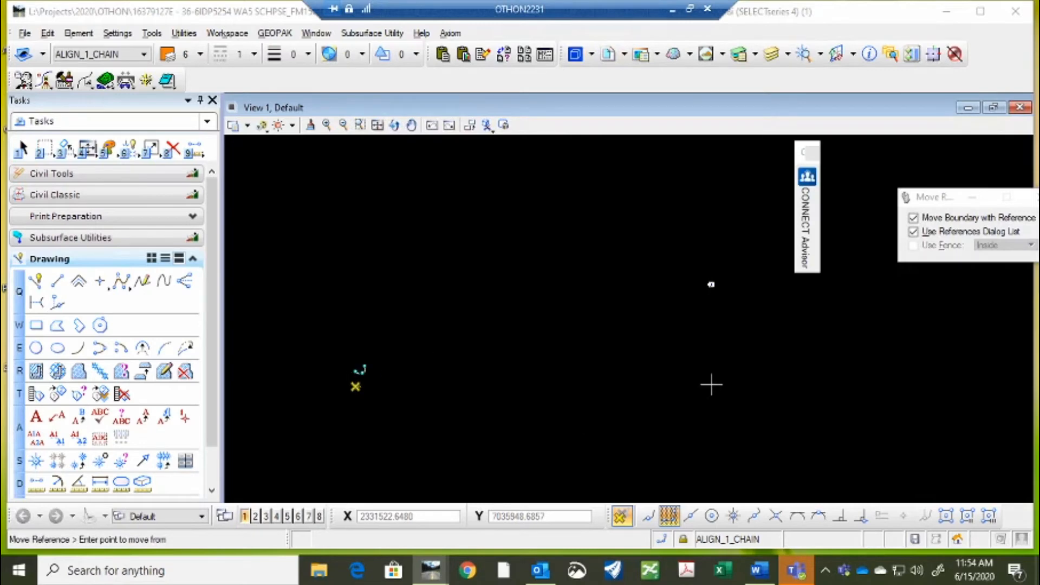
click(714, 281)
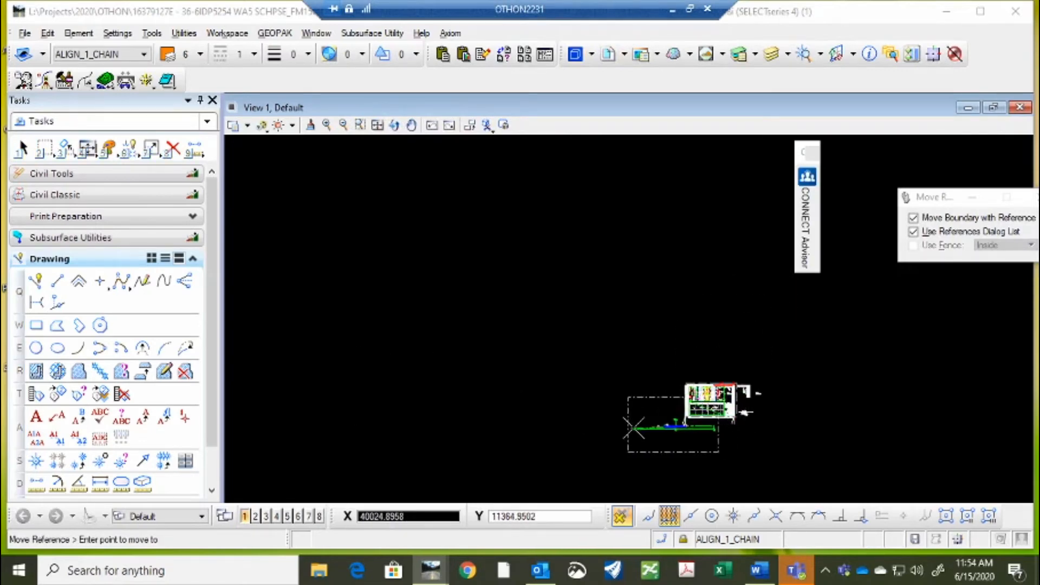
click(633, 428)
right_click(604, 344)
scroll(662, 428, up, 5)
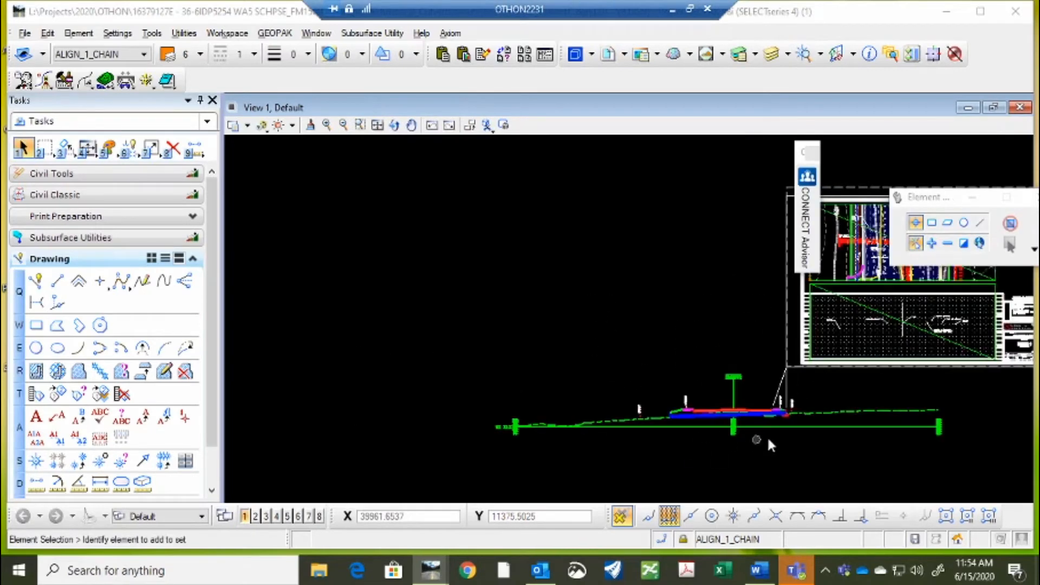
scroll(767, 435, up, 2)
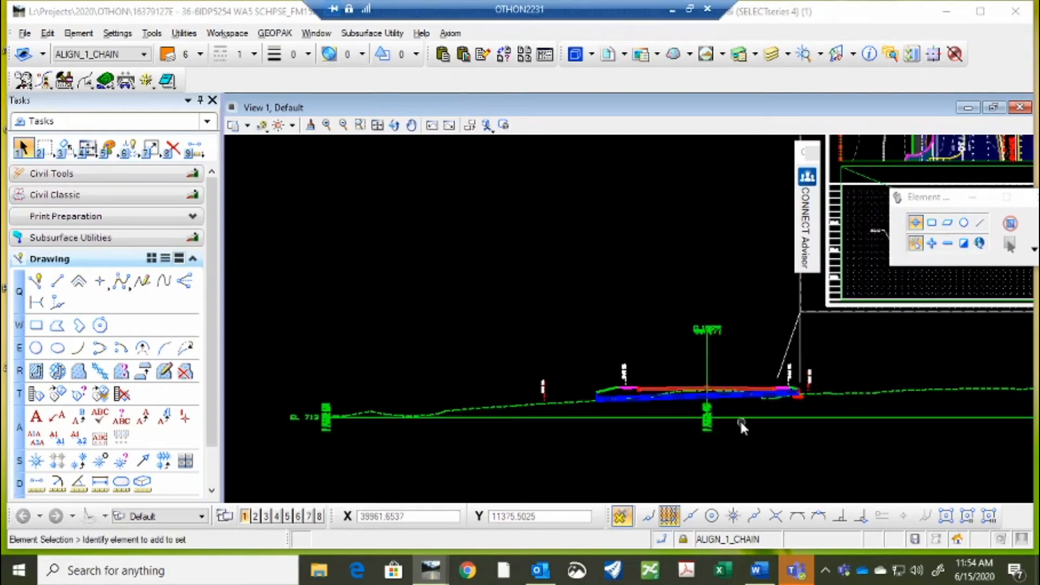
- Move the cross-section reference by its baseline centre point into the sheet's profile grid, on the vertical PGL line near the grid's bottom
scroll(446, 205, down, 5)
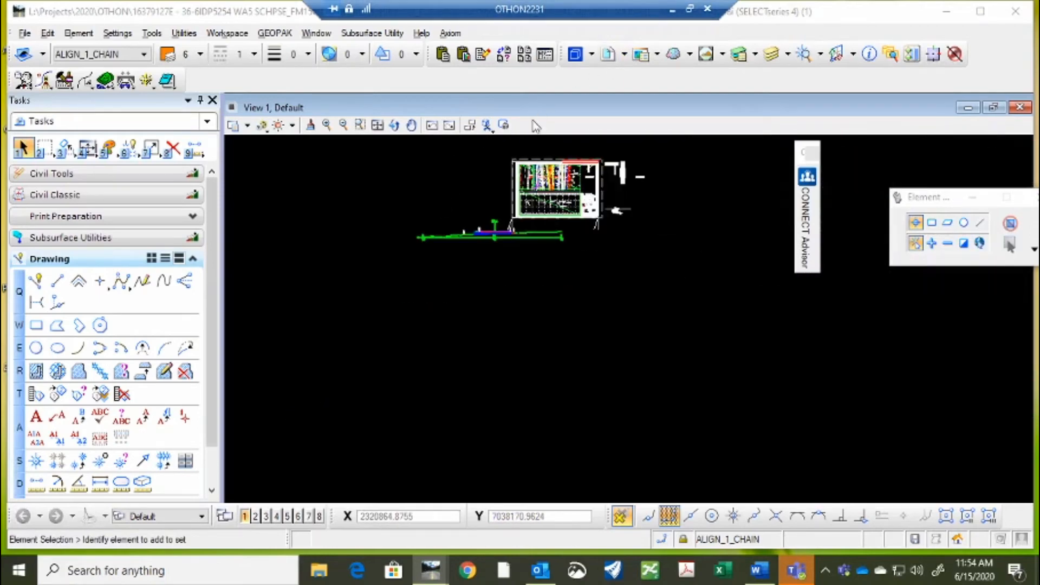
scroll(545, 253, up, 6)
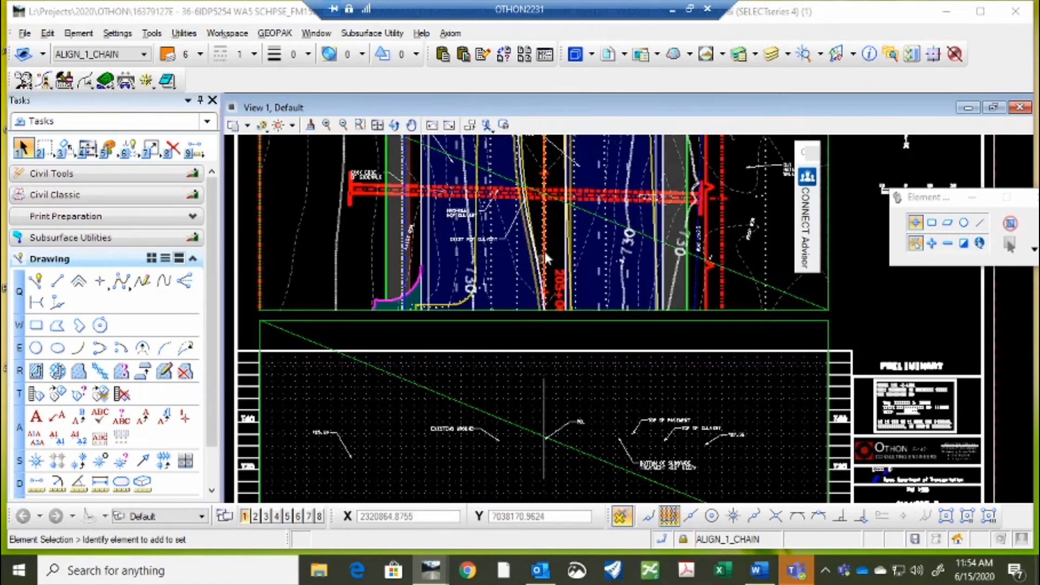
scroll(537, 272, down, 5)
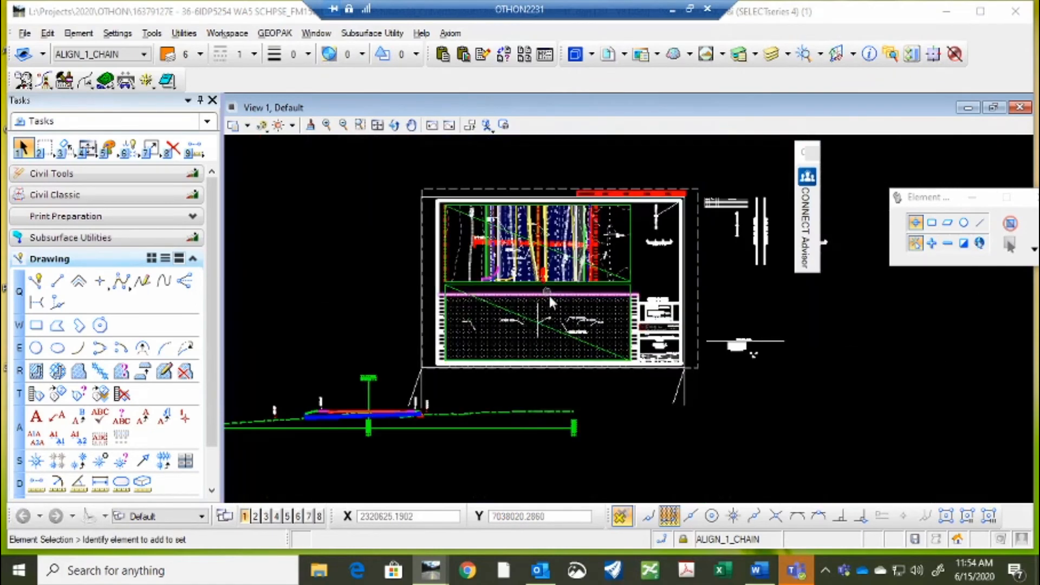
click(625, 55)
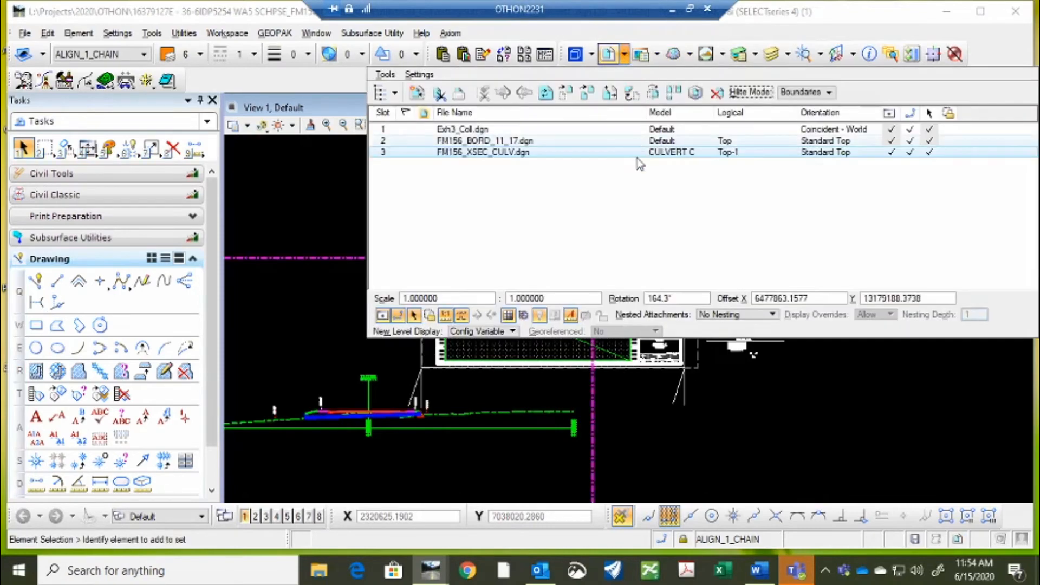
click(509, 152)
right_click(510, 153)
click(558, 259)
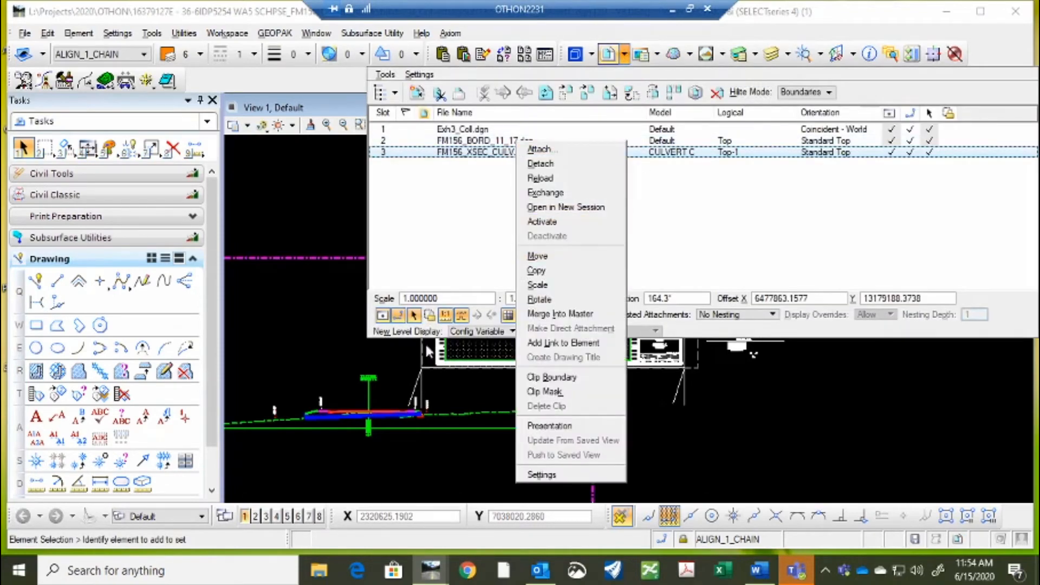
click(386, 425)
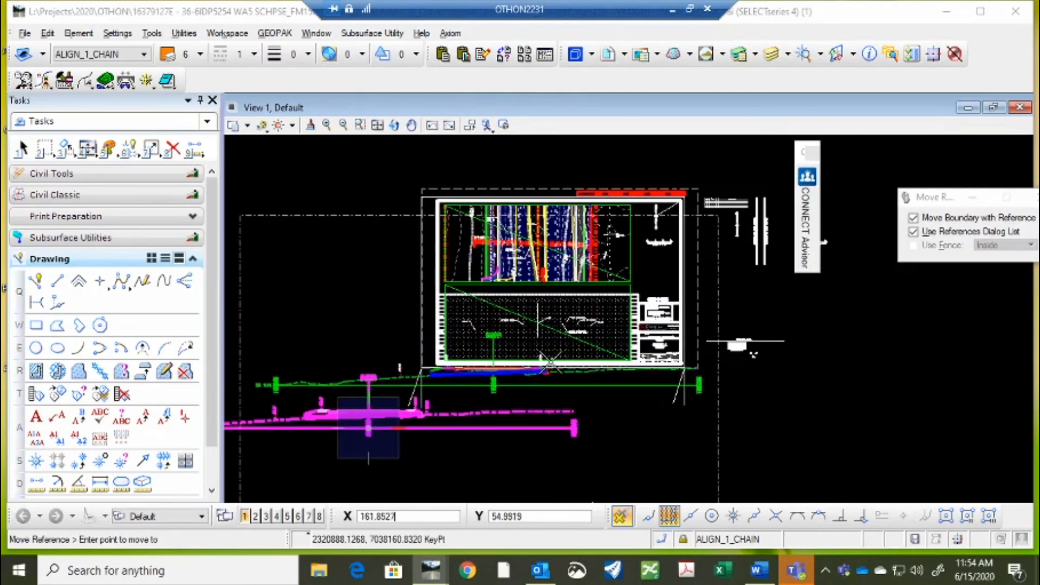
scroll(387, 425, up, 6)
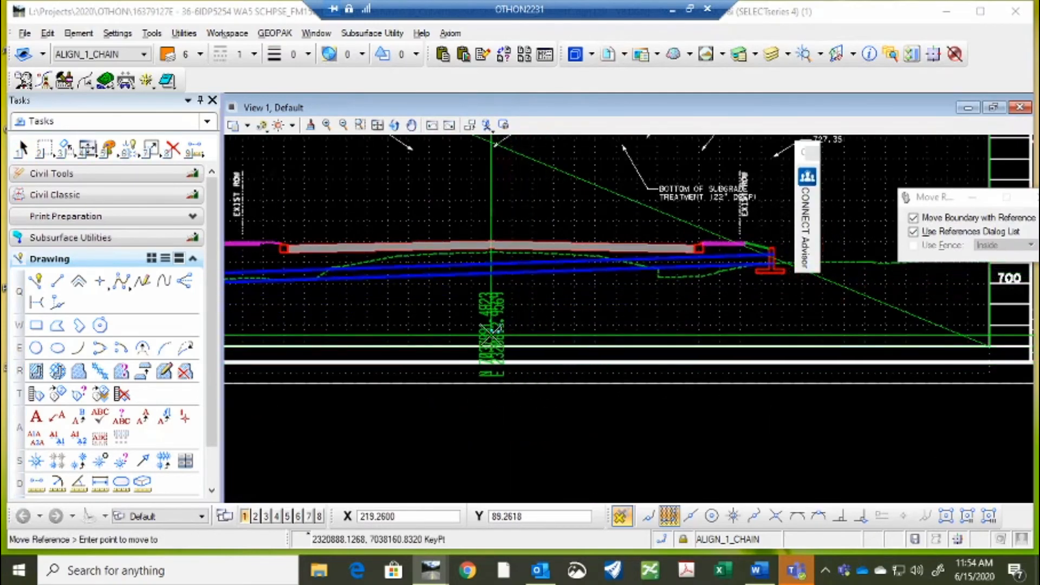
click(492, 334)
- Examine the cross section's placement in the profile grid, comparing its baseline elevation label with the grid's elevation scale
scroll(512, 293, down, 3)
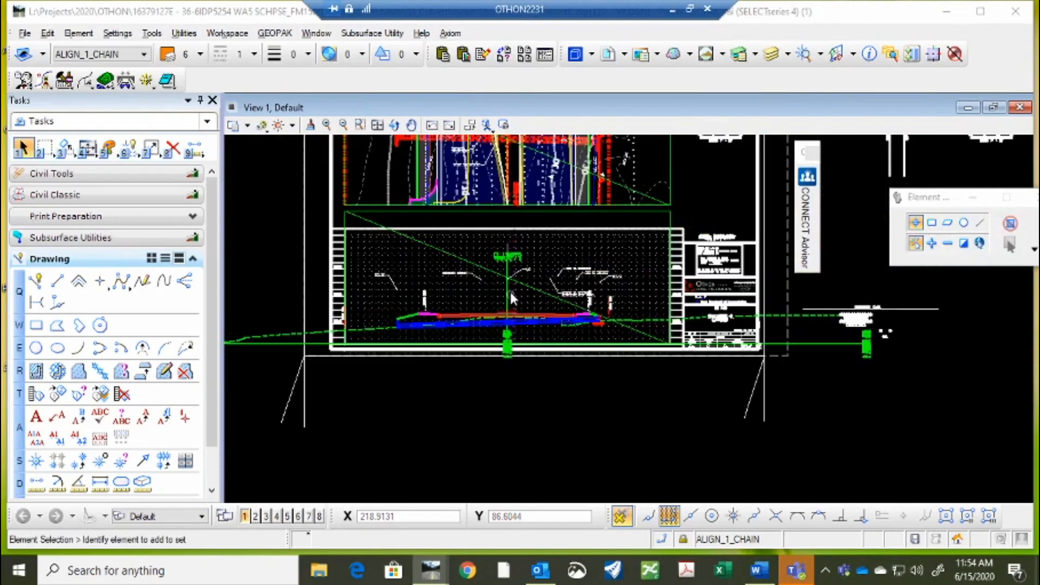
scroll(514, 293, up, 2)
scroll(482, 297, down, 2)
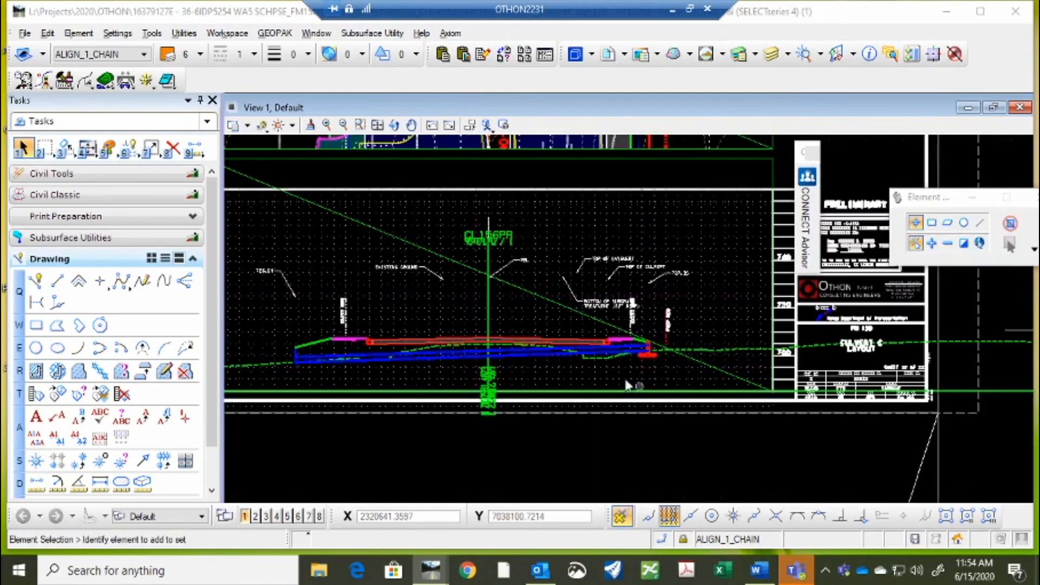
scroll(627, 385, down, 3)
scroll(399, 401, up, 3)
scroll(330, 415, down, 1)
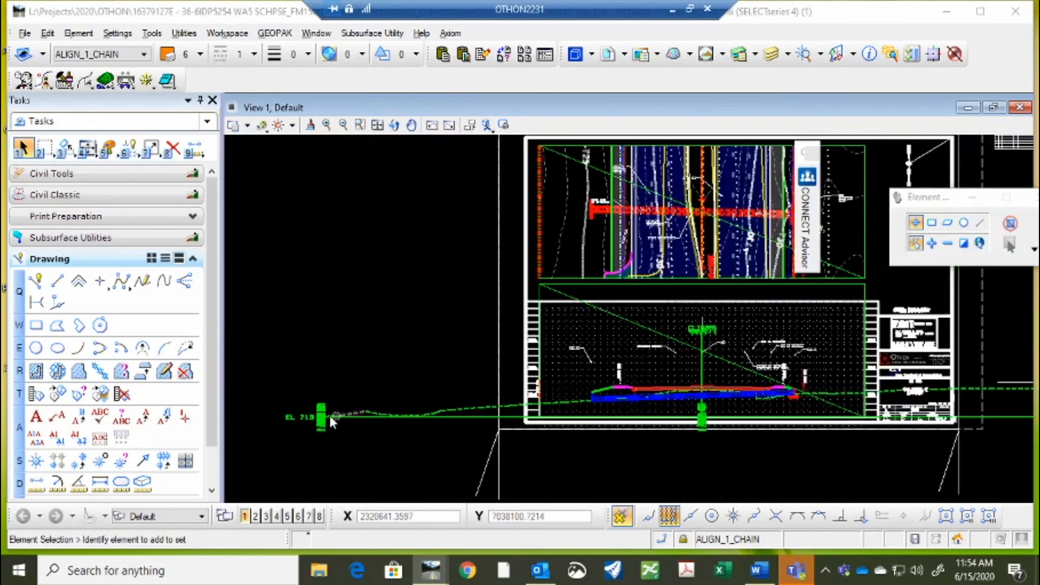
scroll(329, 415, up, 3)
scroll(776, 438, up, 4)
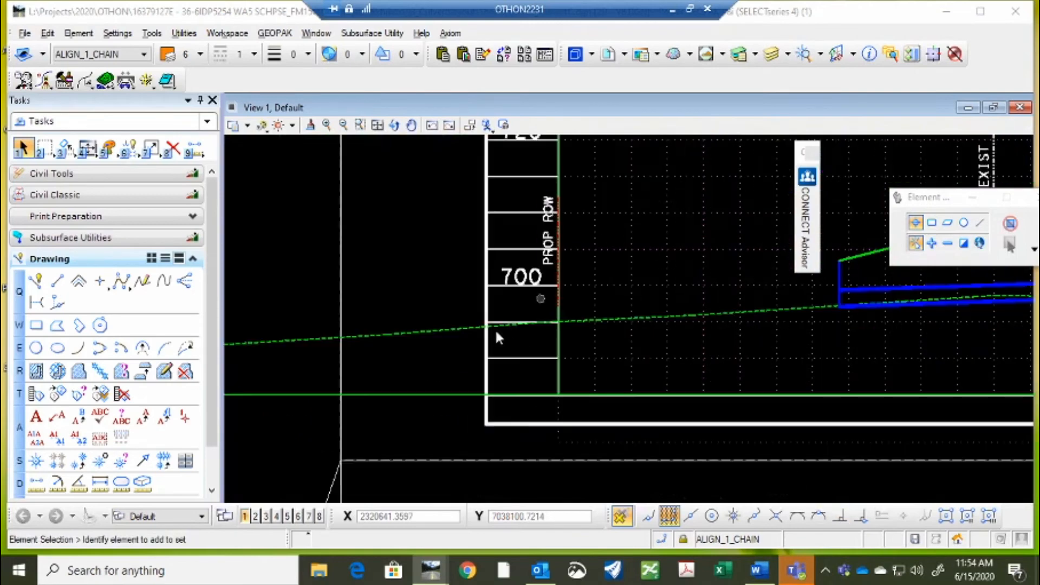
scroll(495, 327, down, 3)
scroll(563, 271, up, 2)
scroll(598, 382, down, 3)
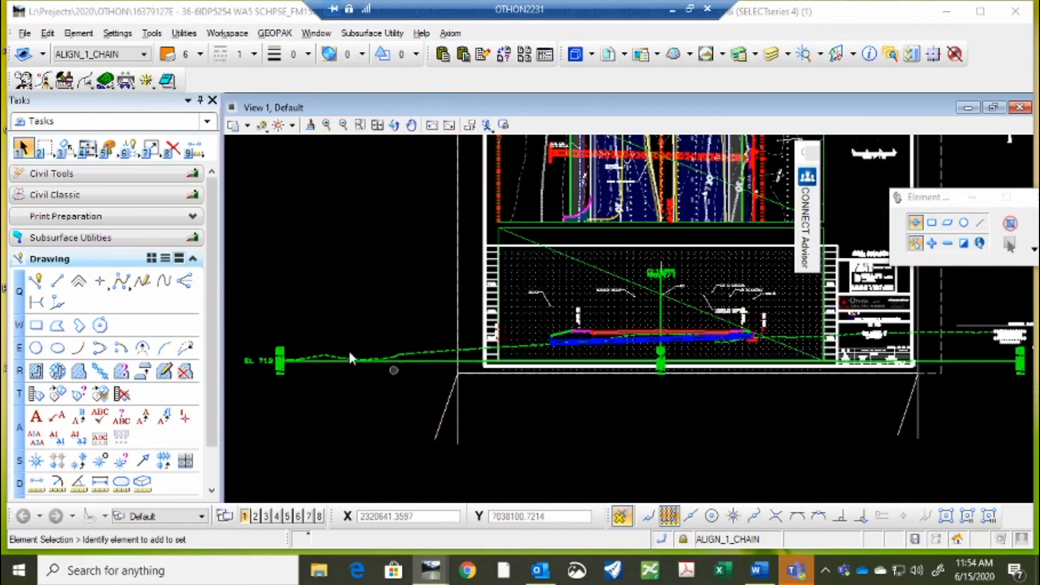
scroll(665, 374, up, 3)
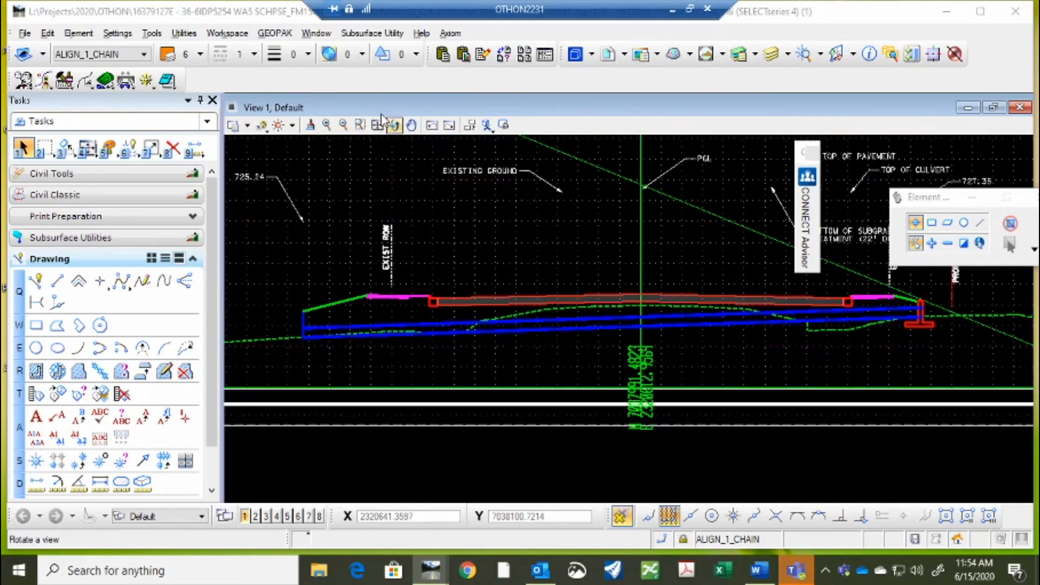
- Move the cross-section reference straight up so its baseline lines up with the 700 elevation mark on the profile grid
click(627, 56)
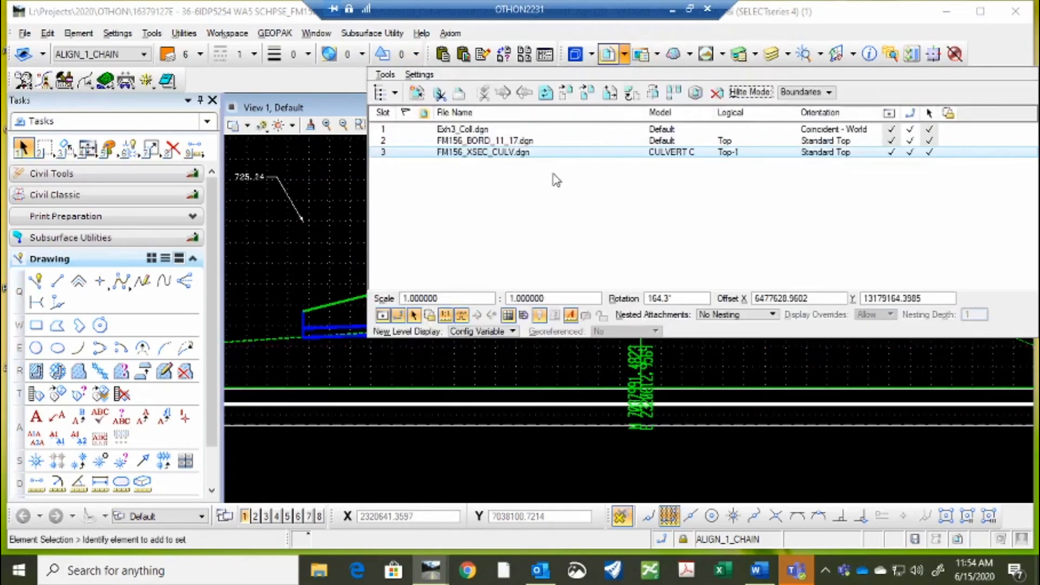
right_click(537, 154)
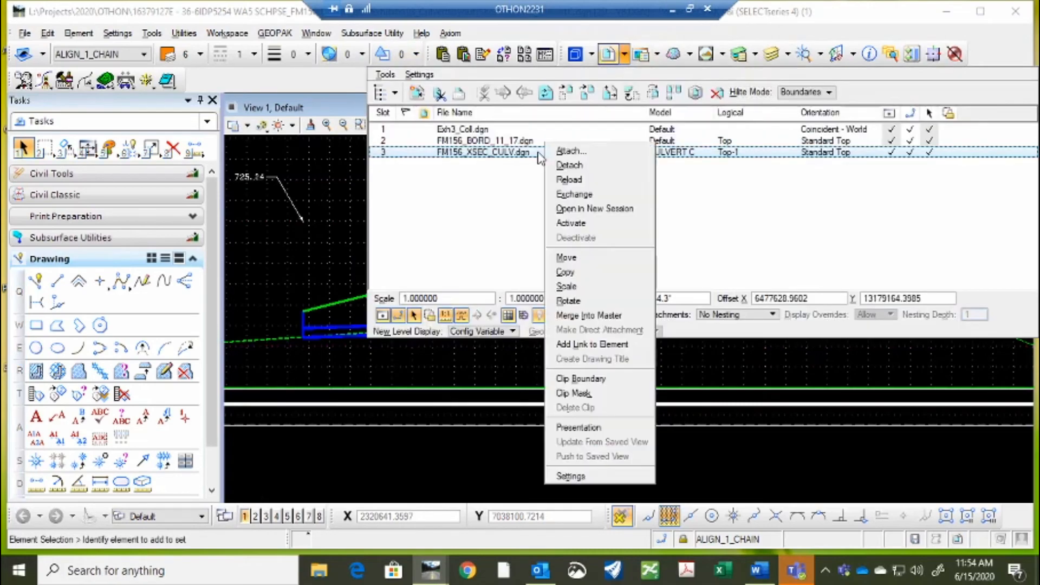
click(575, 258)
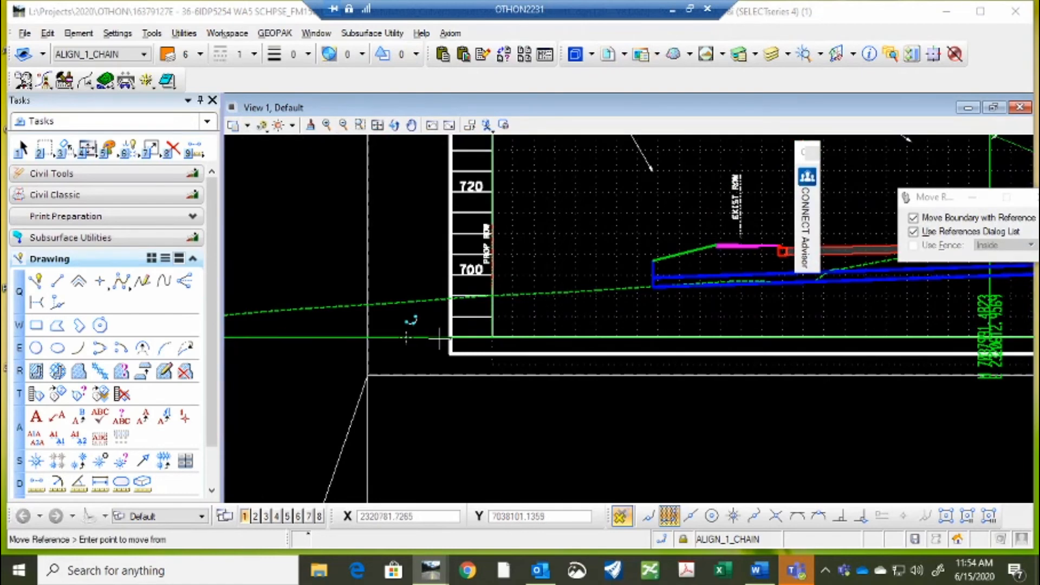
click(408, 337)
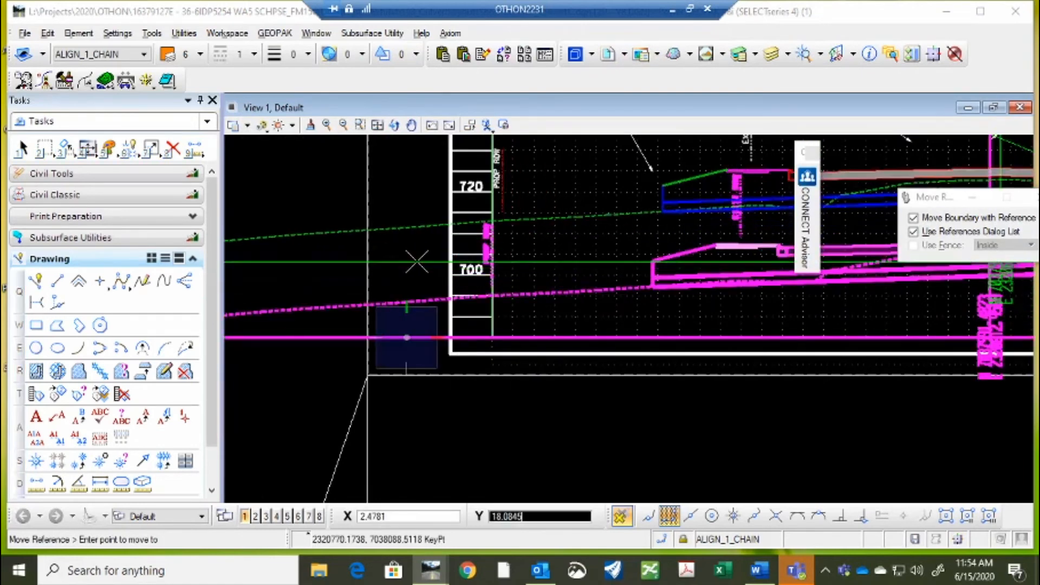
key(Return)
middle_click(470, 275)
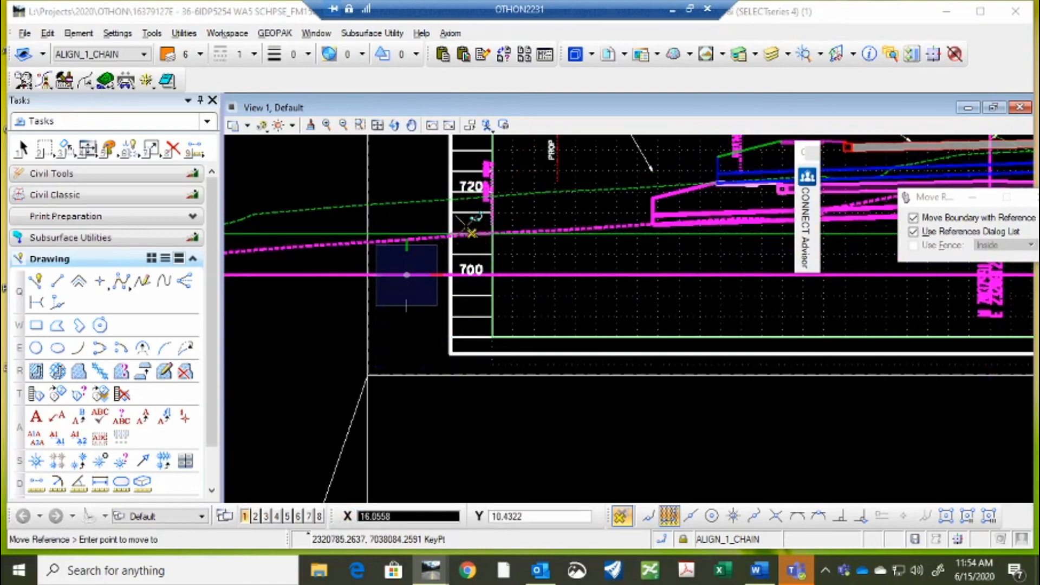
- Move the cross-section reference a further 13 units straight up from the 700 mark, with the X offset locked at 0
key(Return)
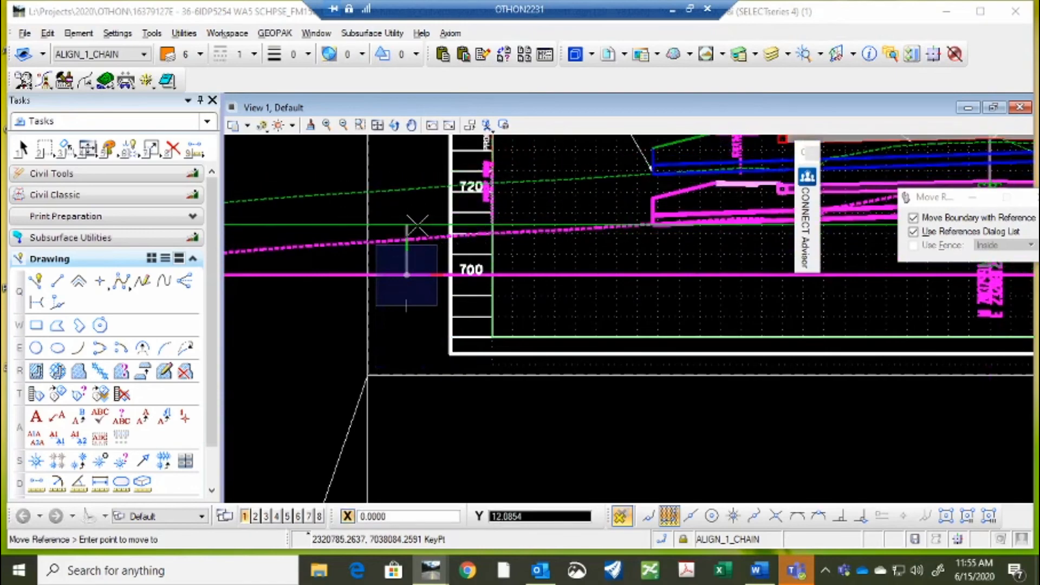
text(13)
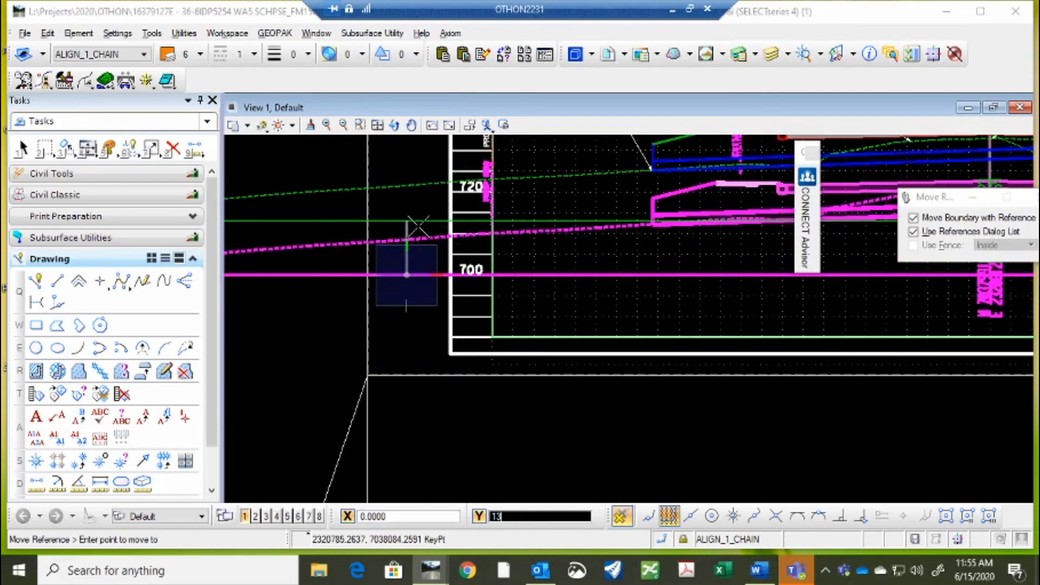
click(417, 228)
scroll(456, 411, down, 8)
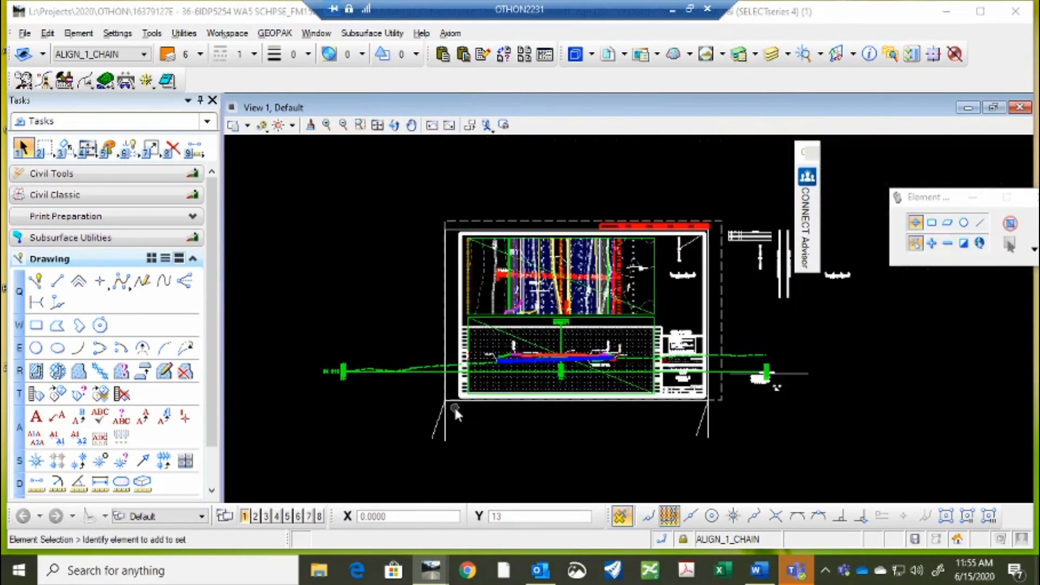
scroll(517, 357, up, 3)
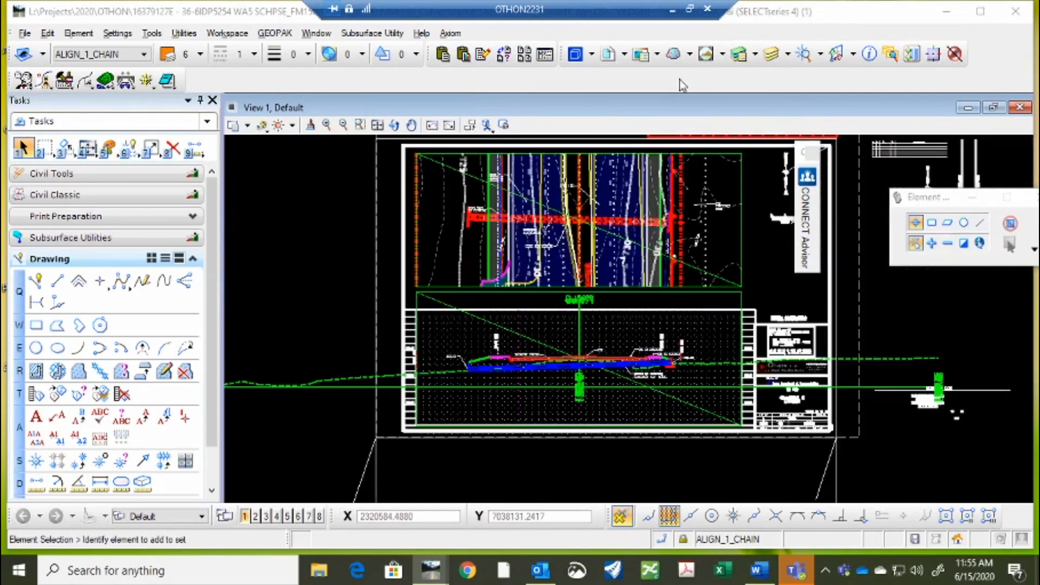
click(617, 55)
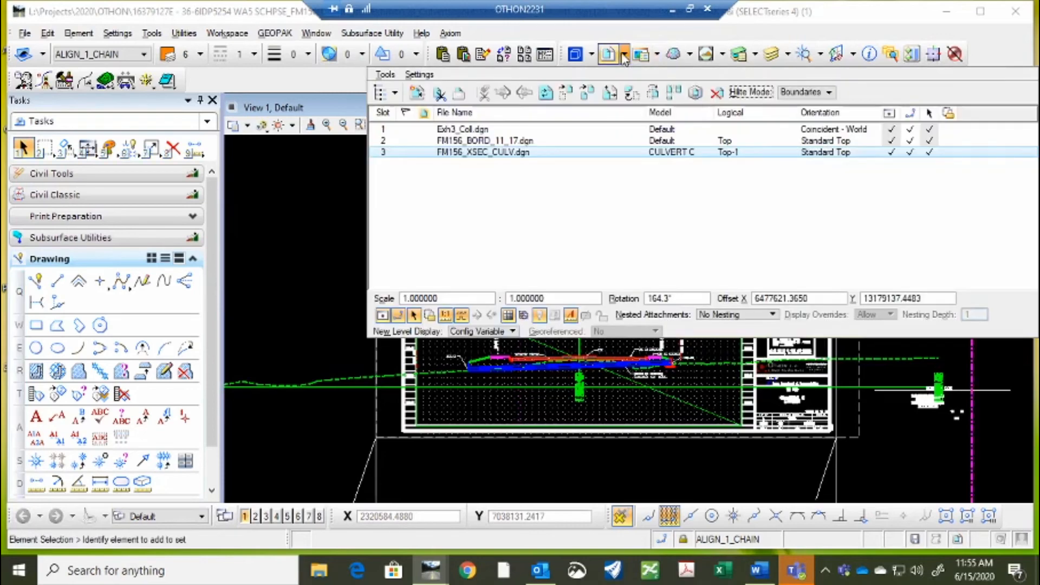
right_click(532, 152)
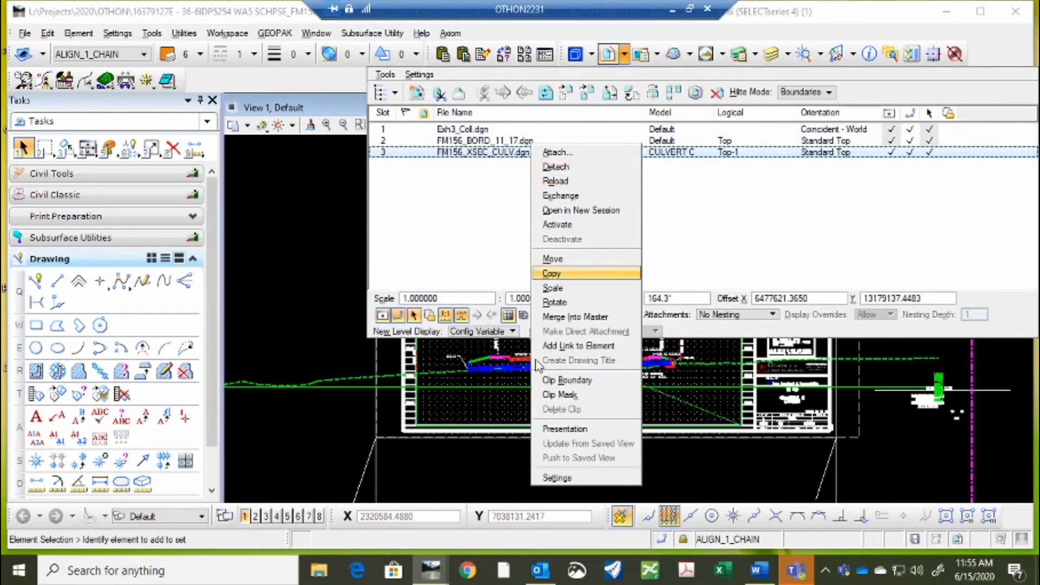
click(566, 380)
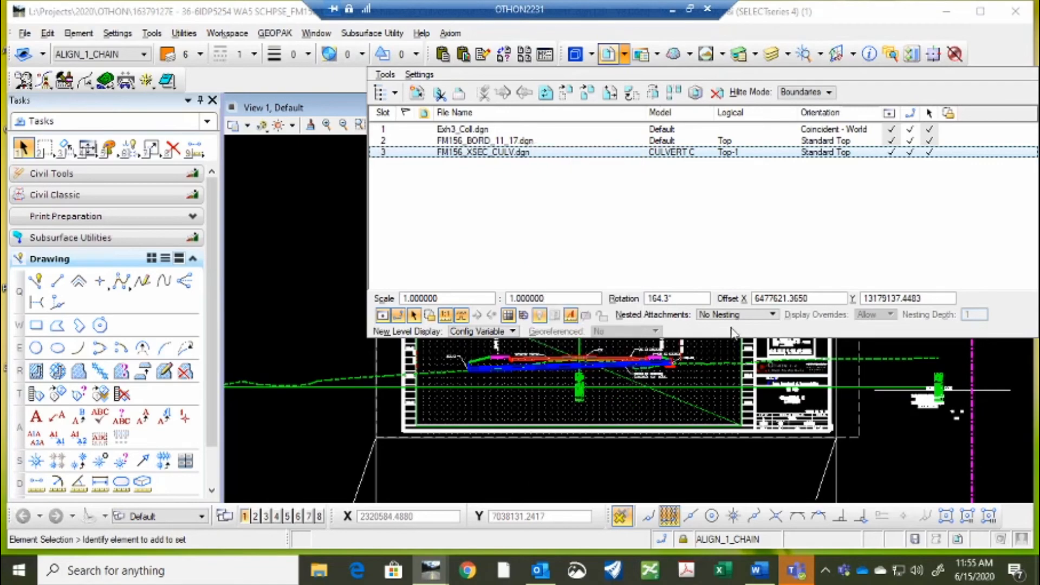
click(902, 217)
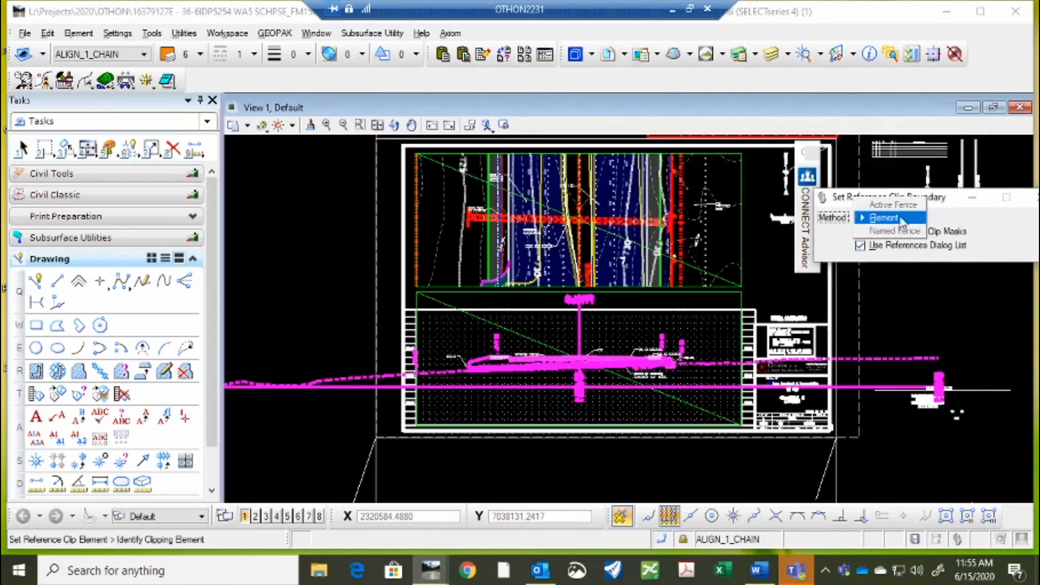
click(897, 219)
- Place a block fence around the sheet's profile grid, snapping to its upper-left and lower-right corners
click(45, 148)
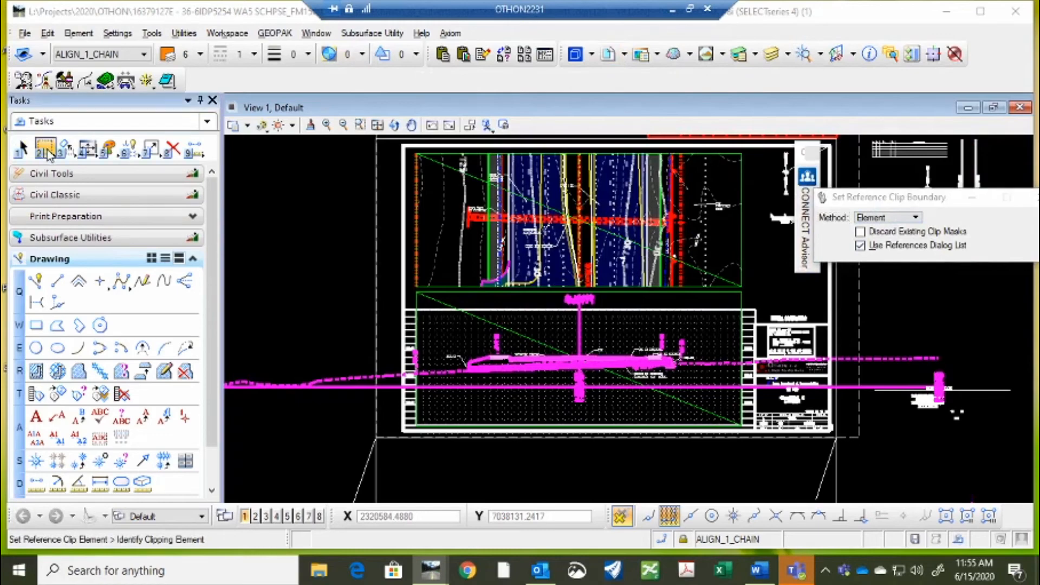
scroll(405, 326, up, 5)
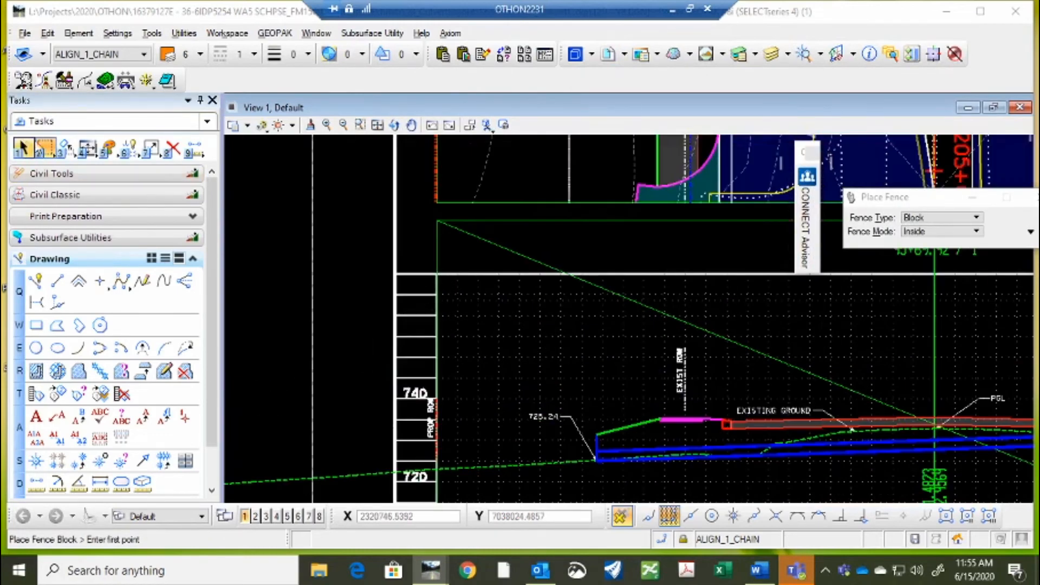
middle_click(438, 282)
middle_click(437, 281)
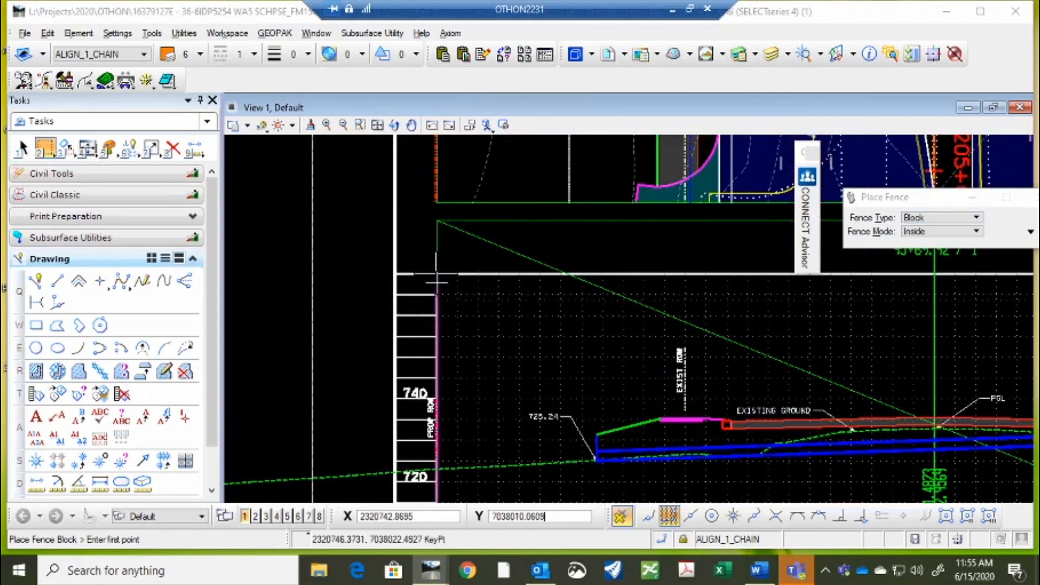
click(460, 260)
scroll(713, 325, down, 5)
scroll(539, 300, up, 4)
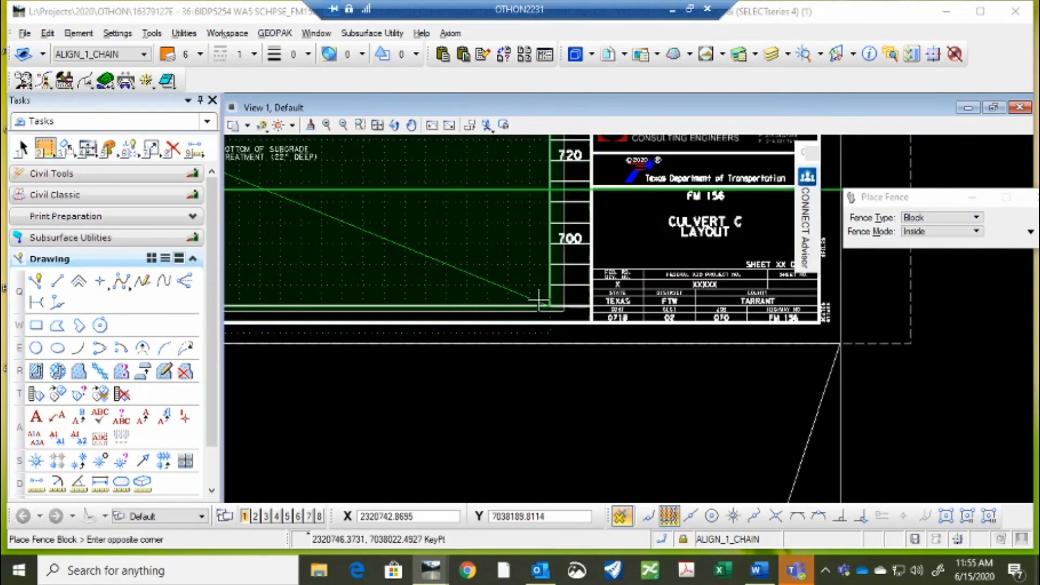
middle_click(551, 295)
middle_click(551, 295)
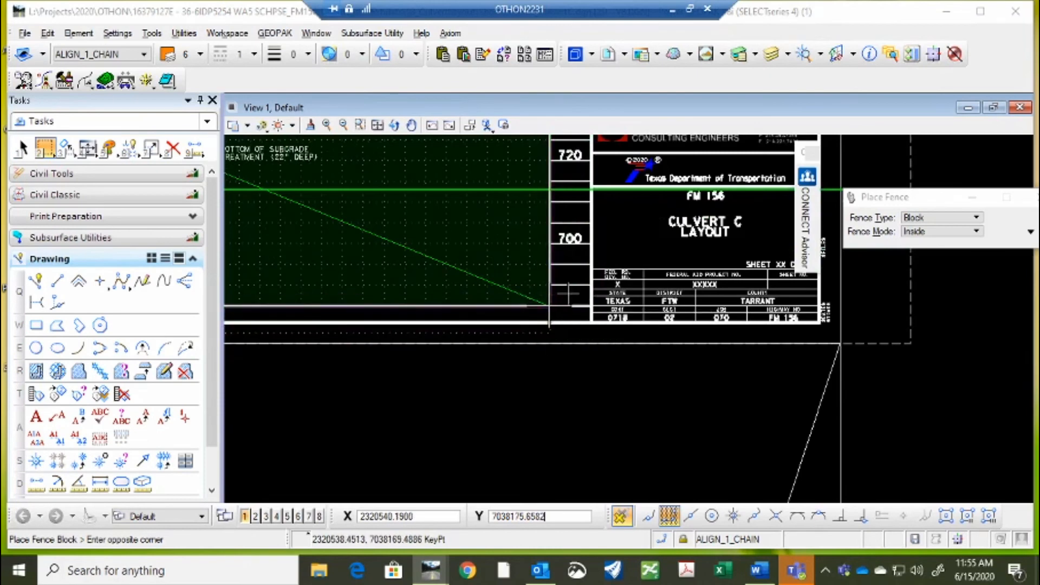
click(568, 293)
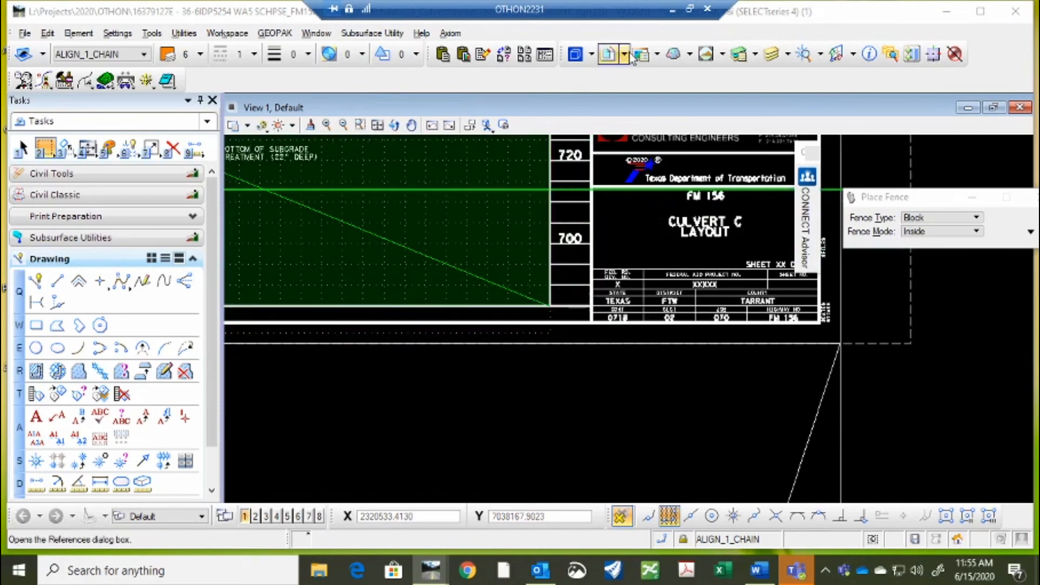
- Clip the FM156_XSEC_CULV.dgn cross-section reference to the fenced profile grid, using the Active Fence method for the clip boundary
click(608, 53)
right_click(518, 153)
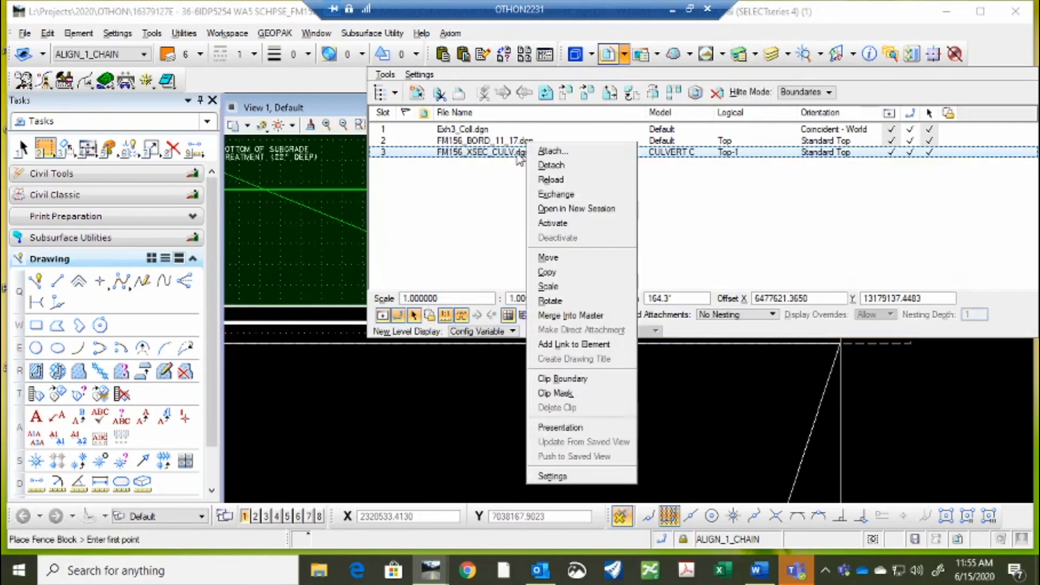
click(565, 378)
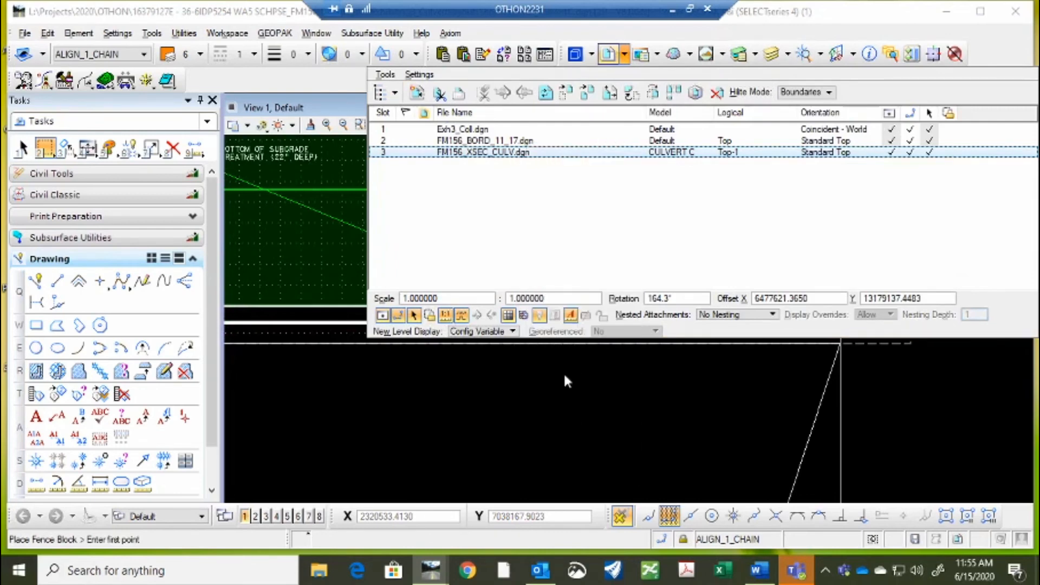
click(915, 217)
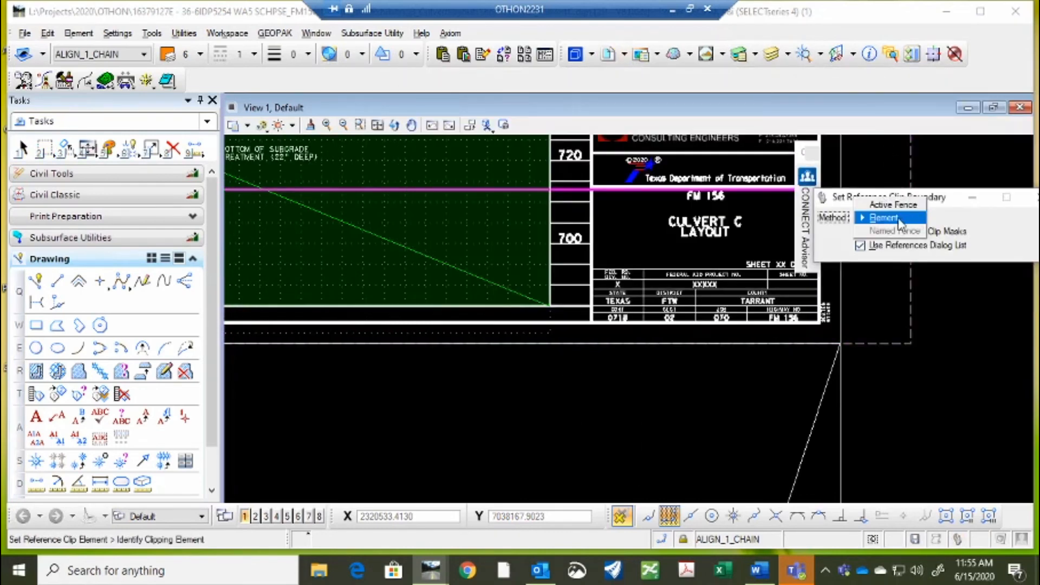
click(882, 202)
scroll(569, 380, down, 3)
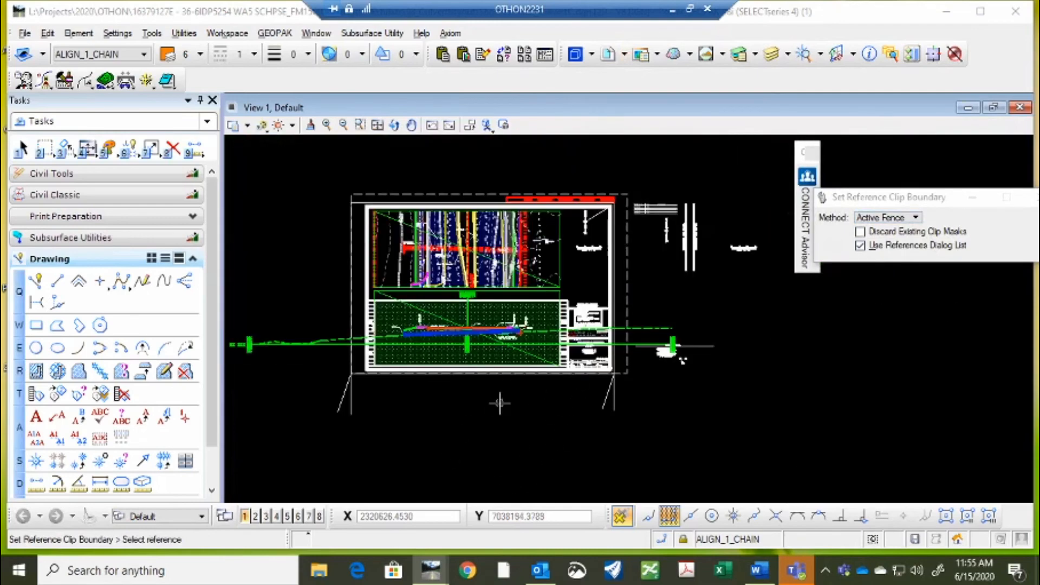
click(496, 435)
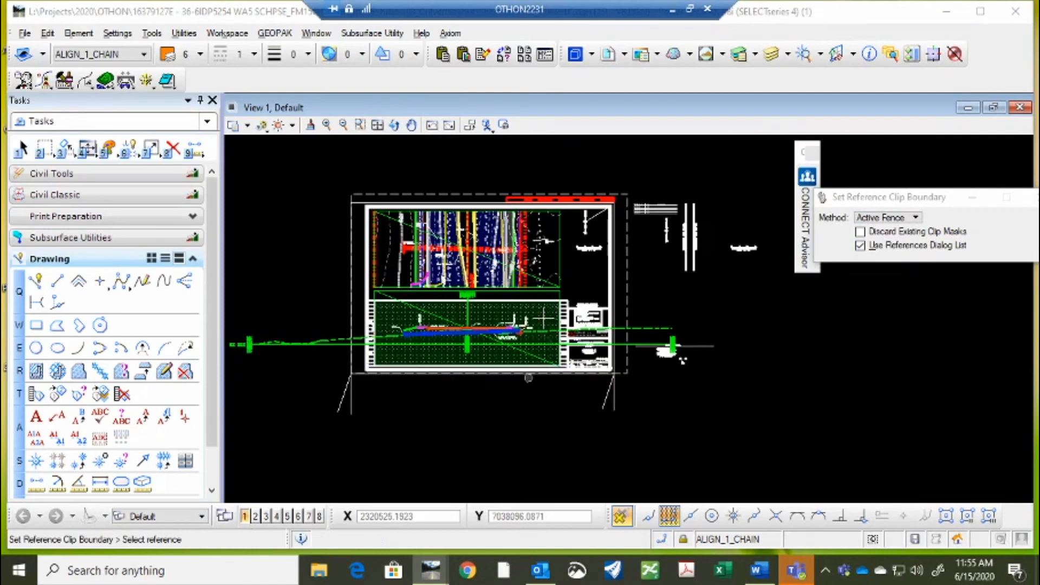
click(653, 327)
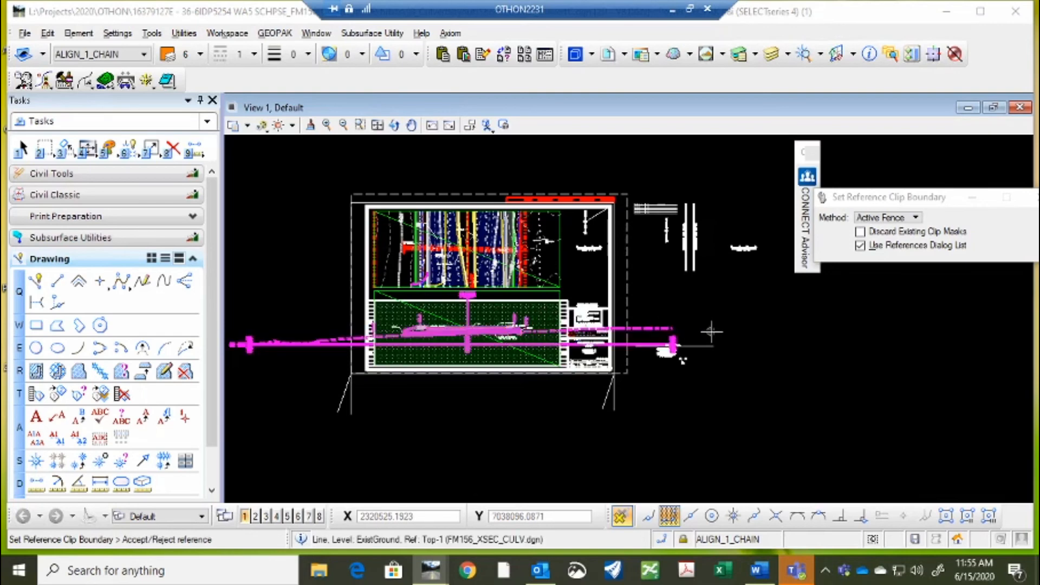
click(759, 333)
scroll(410, 334, up, 2)
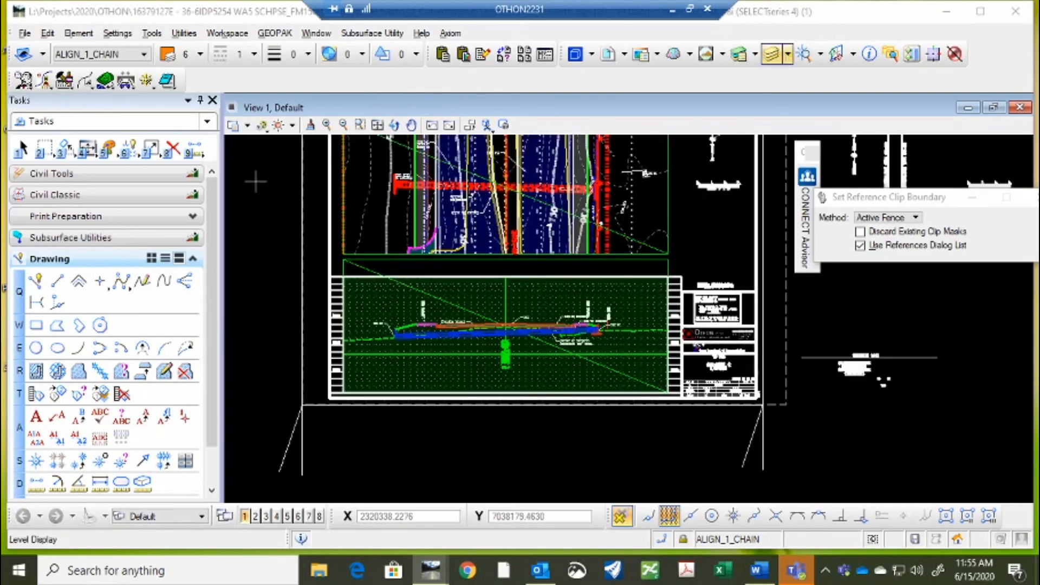
click(23, 147)
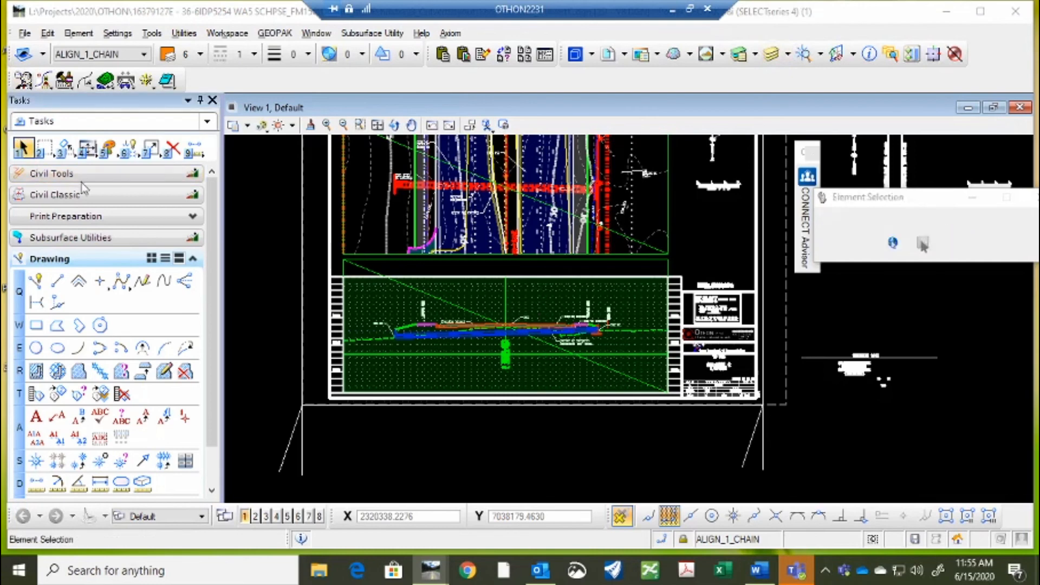
- Switch off, with Off By Element, the display of the cross section's green baseline, vertical centre line and coordinate labels
click(773, 55)
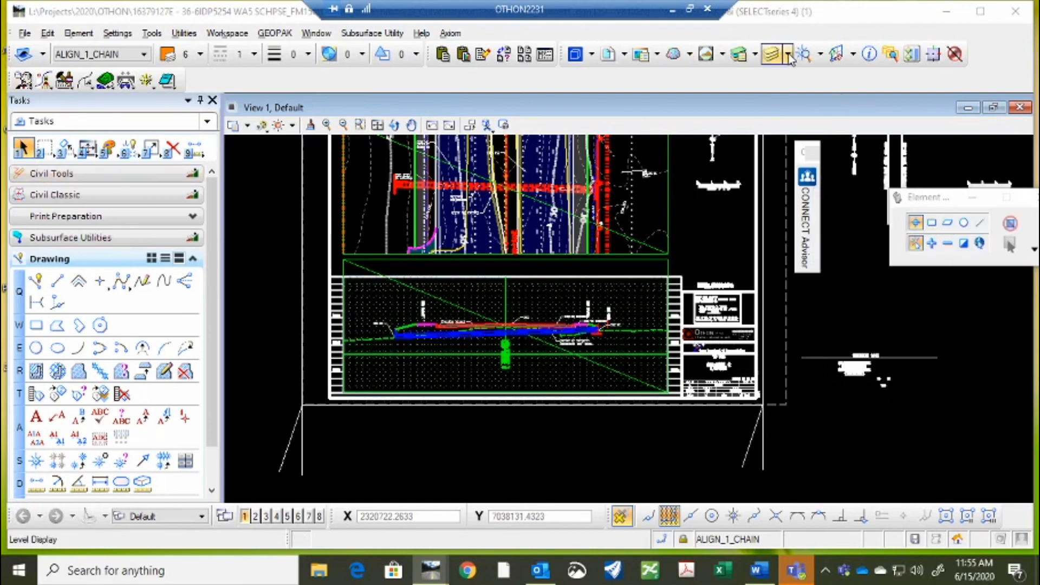
right_click(844, 304)
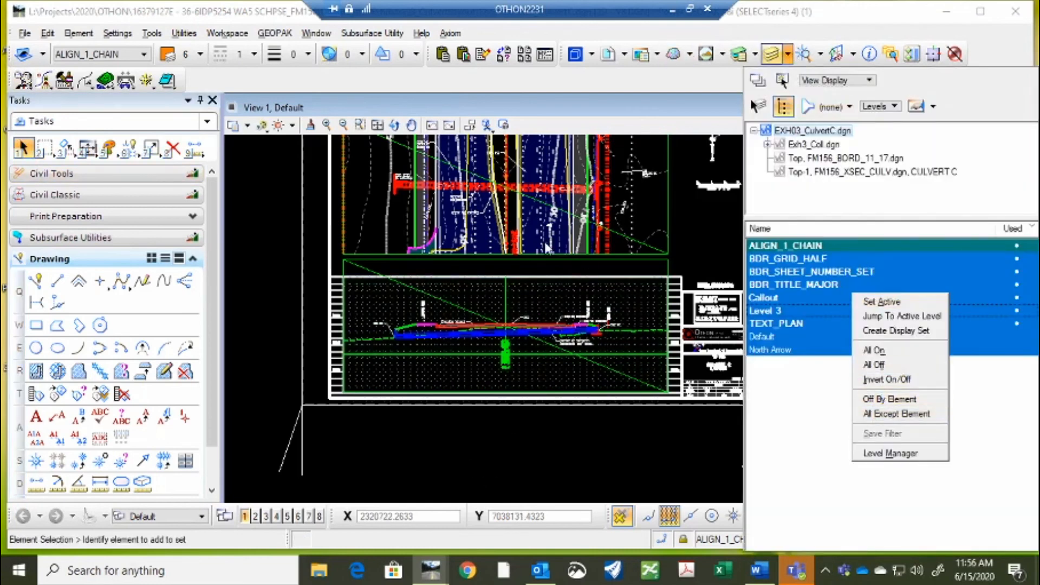
click(883, 399)
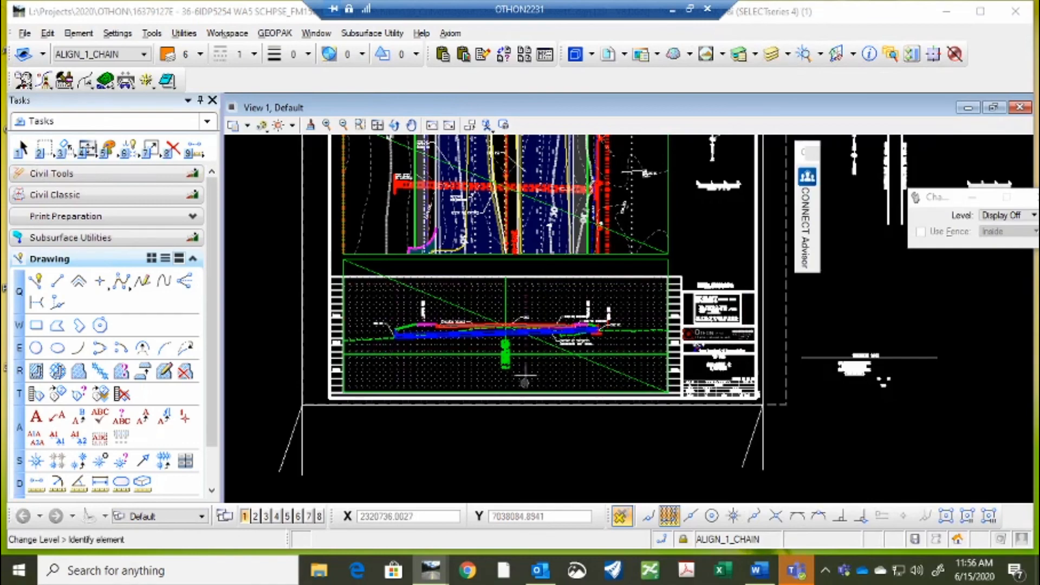
scroll(525, 379, up, 5)
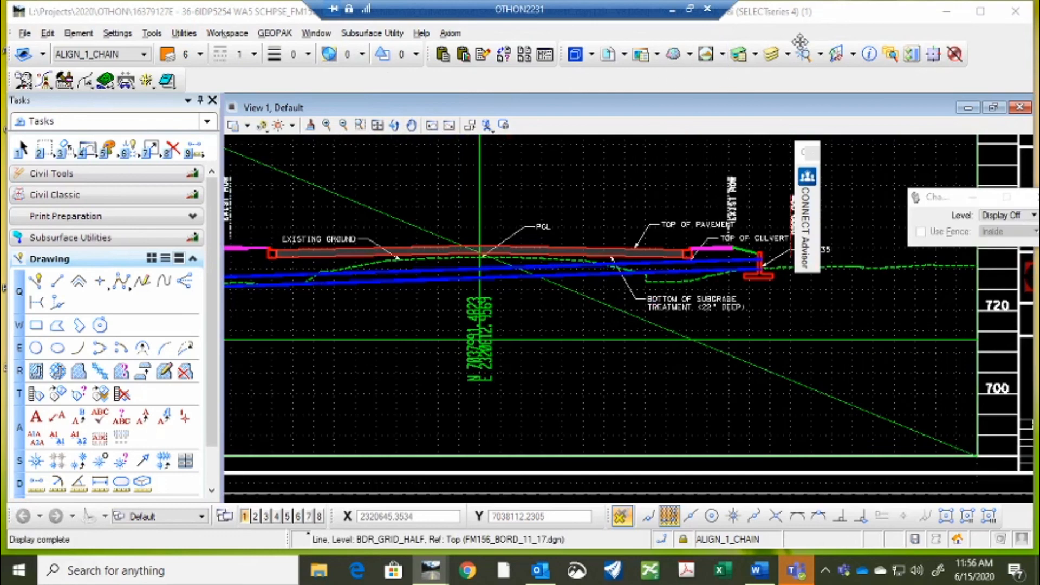
click(790, 61)
right_click(821, 337)
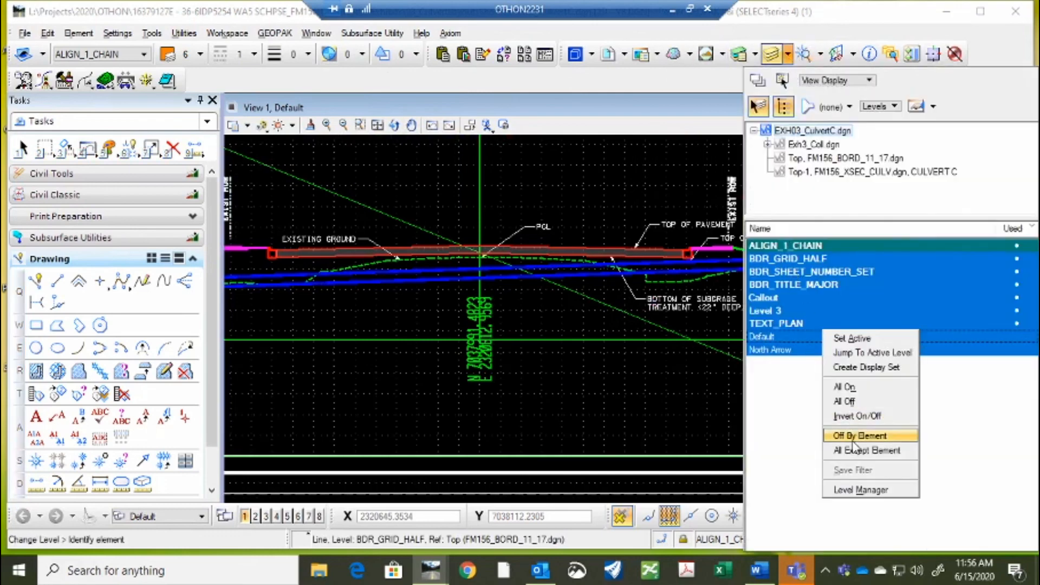
click(854, 440)
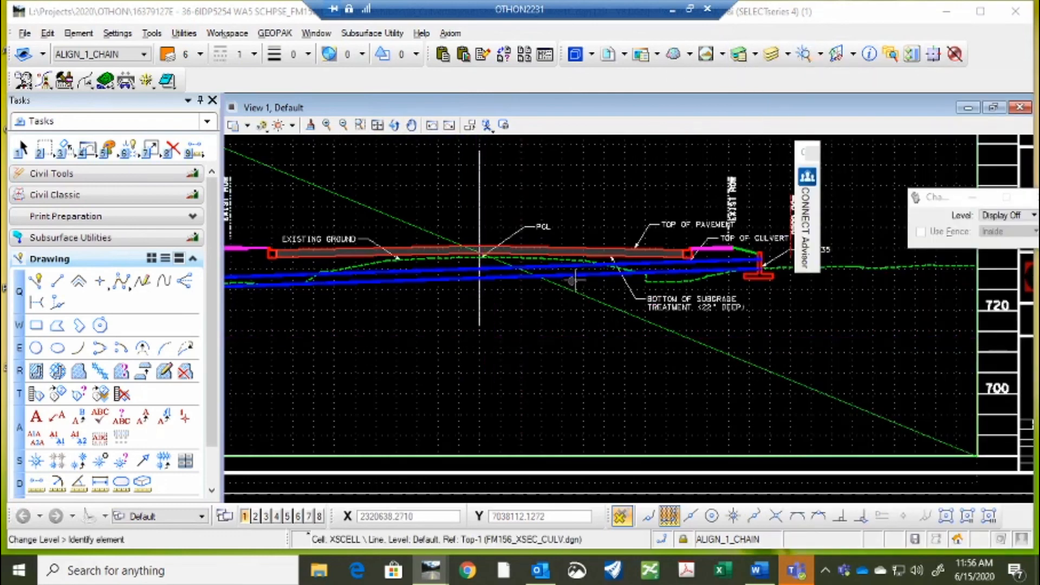
- Inspect the clipped cross section in the profile grid, checking its fit and the remaining linework against the plan above
scroll(694, 347, down, 5)
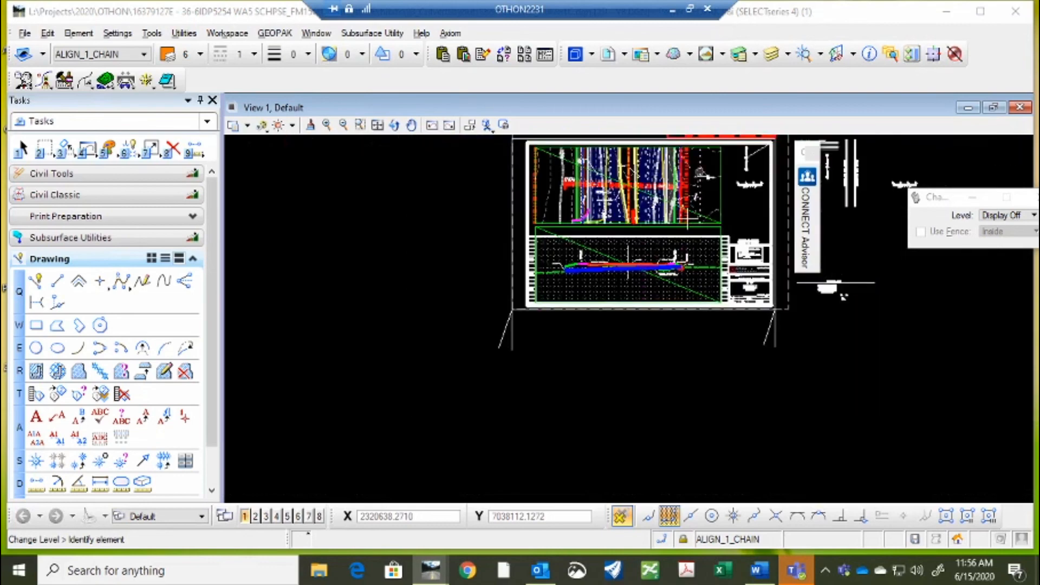
scroll(688, 221, up, 4)
scroll(650, 170, down, 3)
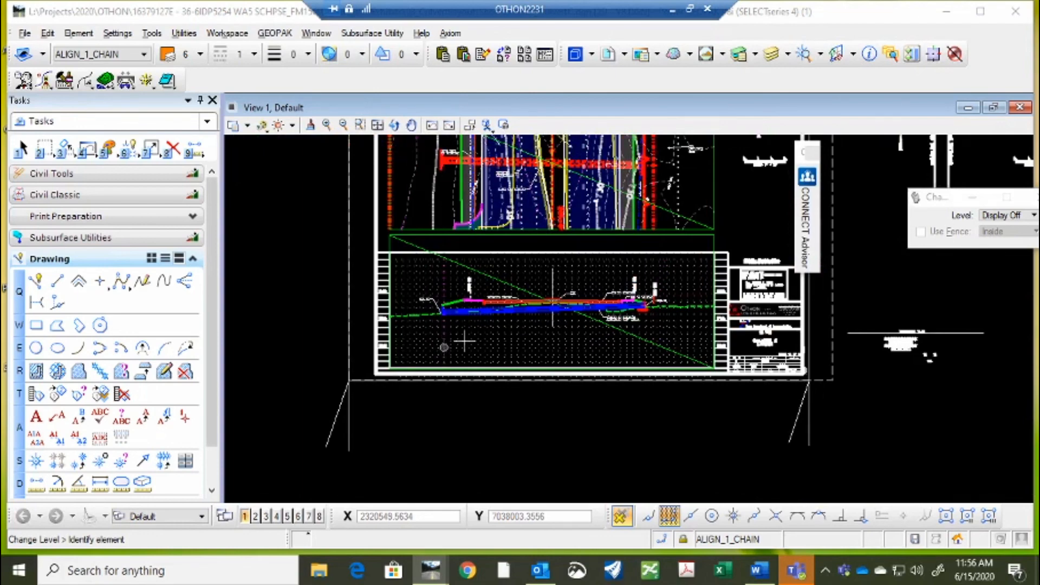
scroll(569, 285, up, 2)
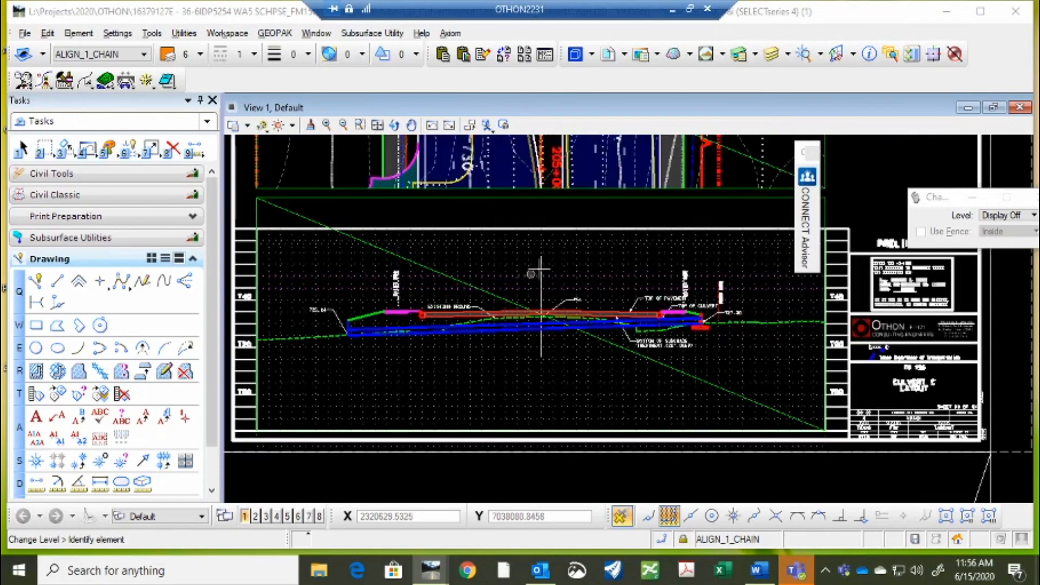
scroll(542, 332, down, 2)
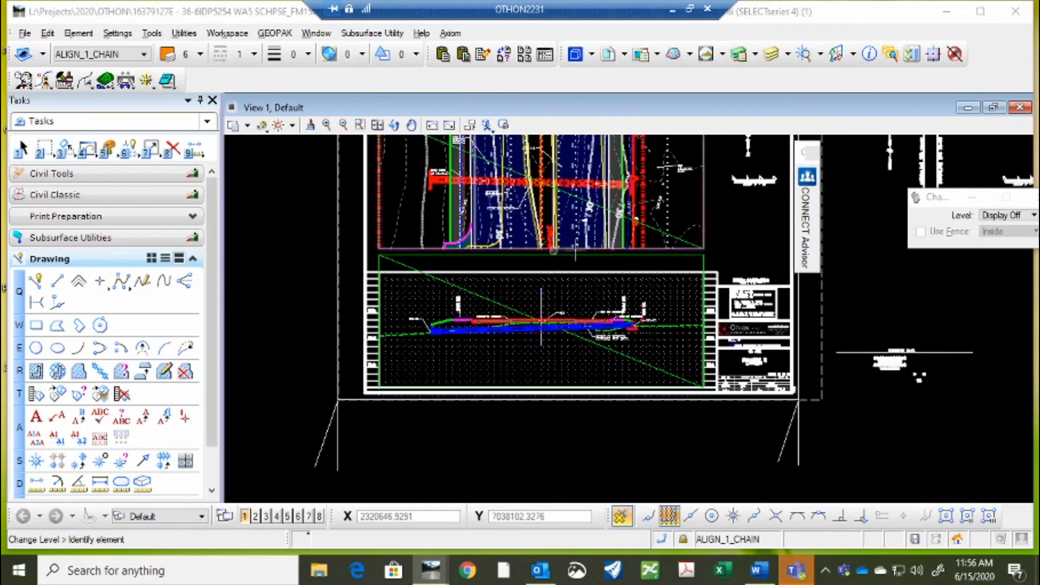
scroll(633, 320, up, 1)
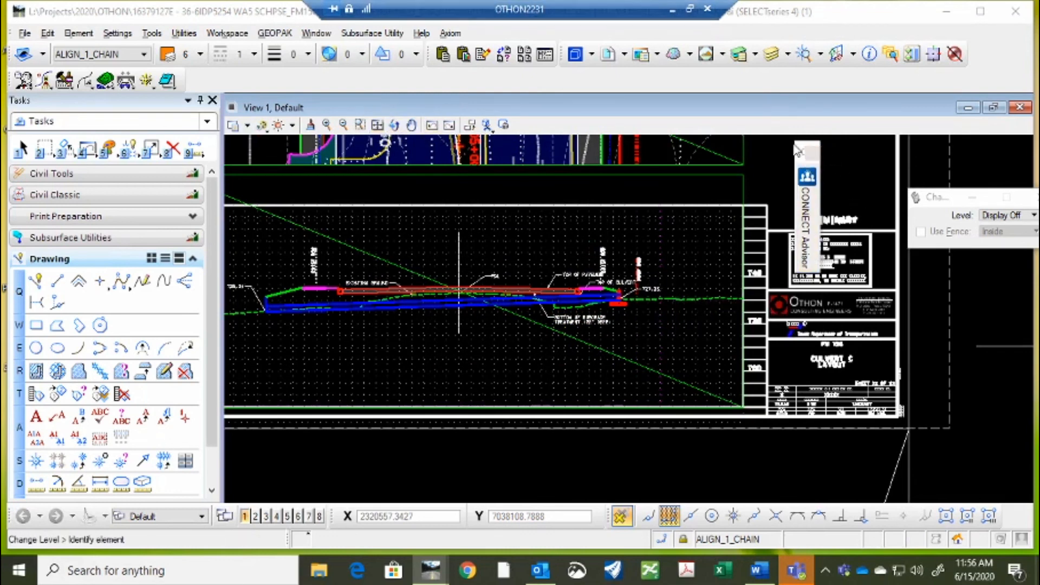
click(864, 161)
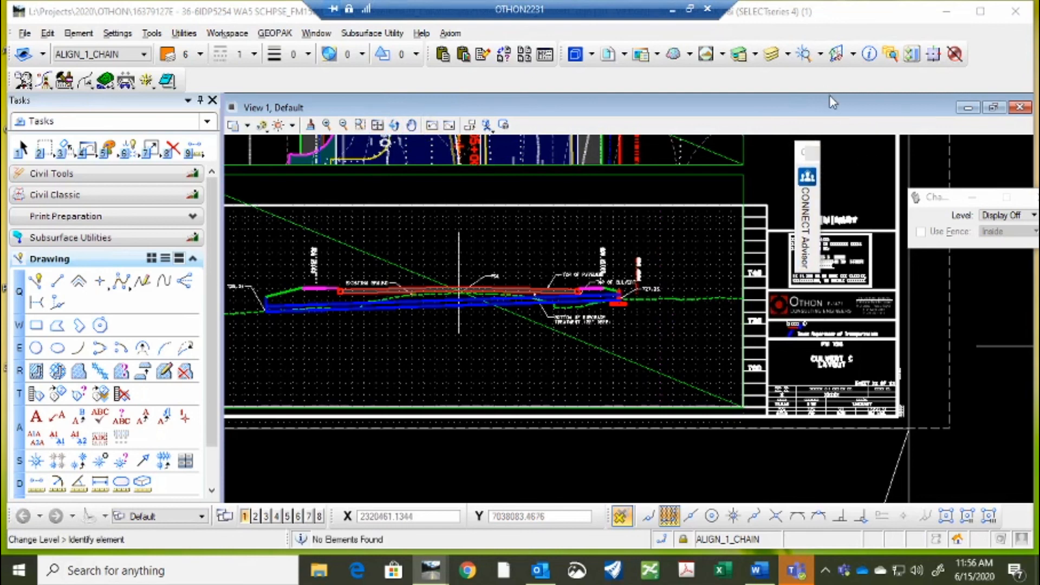